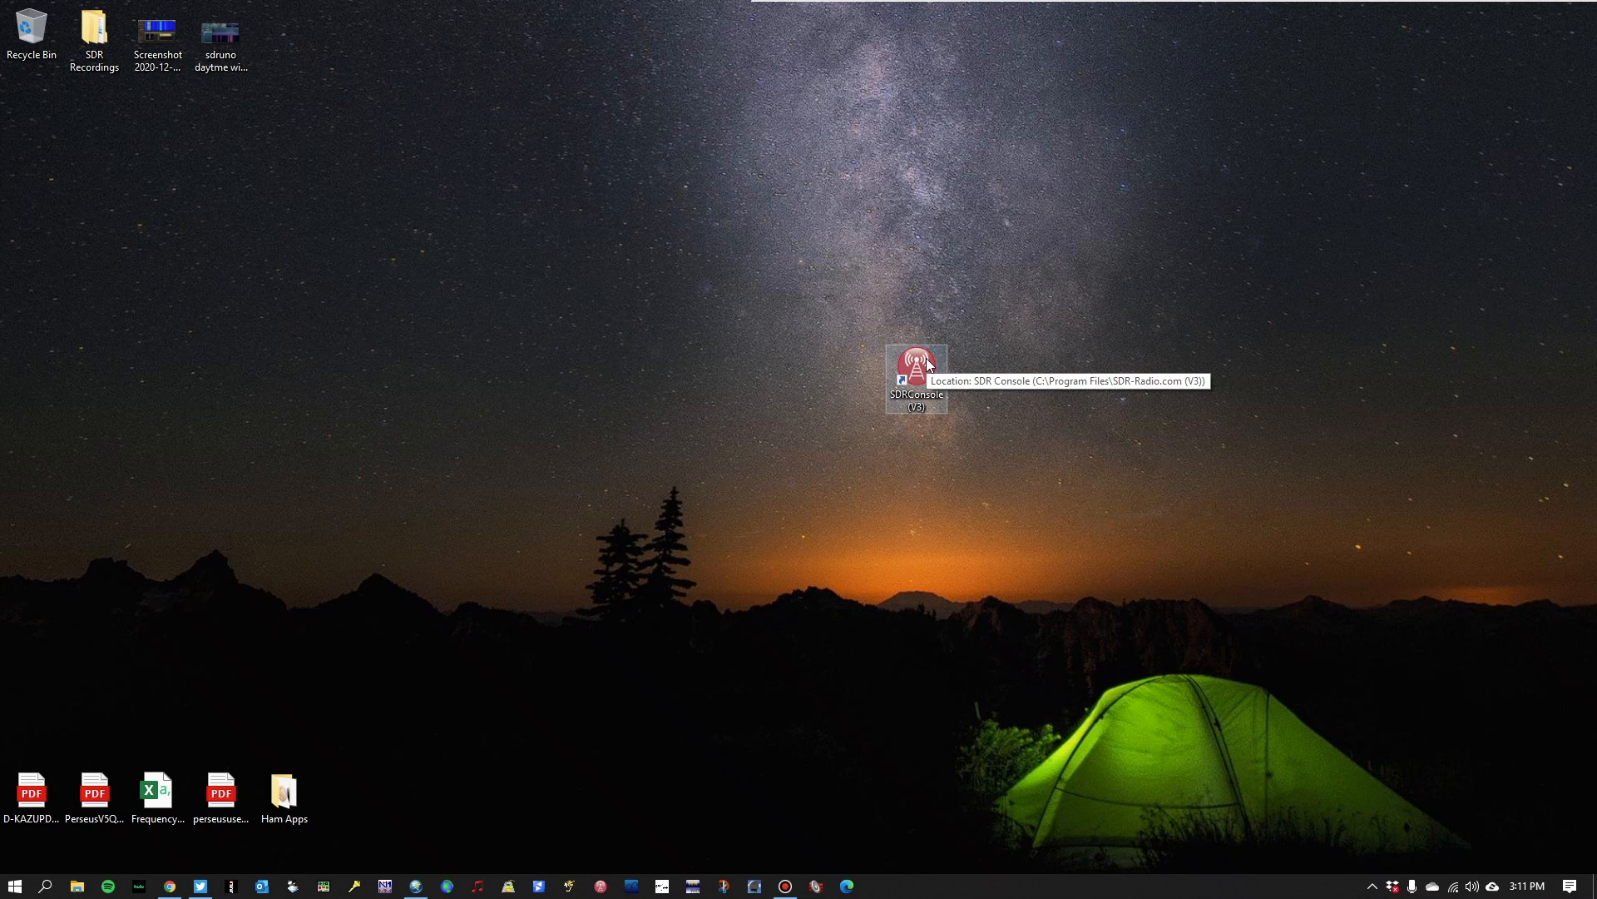
Launch SDR Console and start the Airspy HF+ radio with a 912 kHz bandwidth.
{"action": "double_click", "coordinate": [927, 361]}
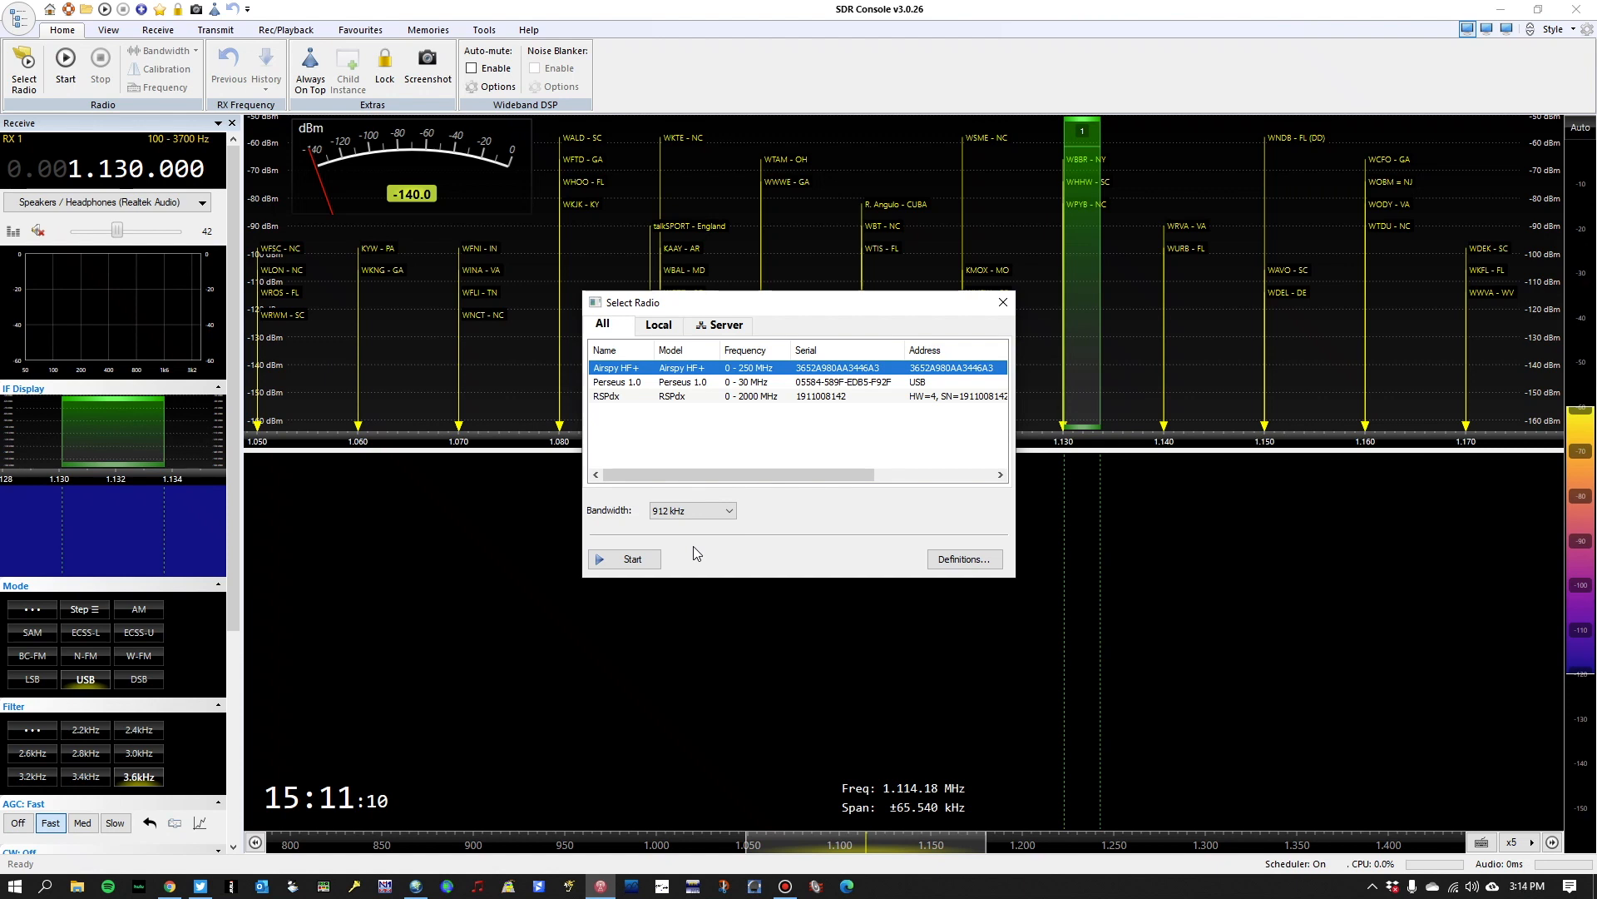
{"action": "left_click", "coordinate": [648, 558]}
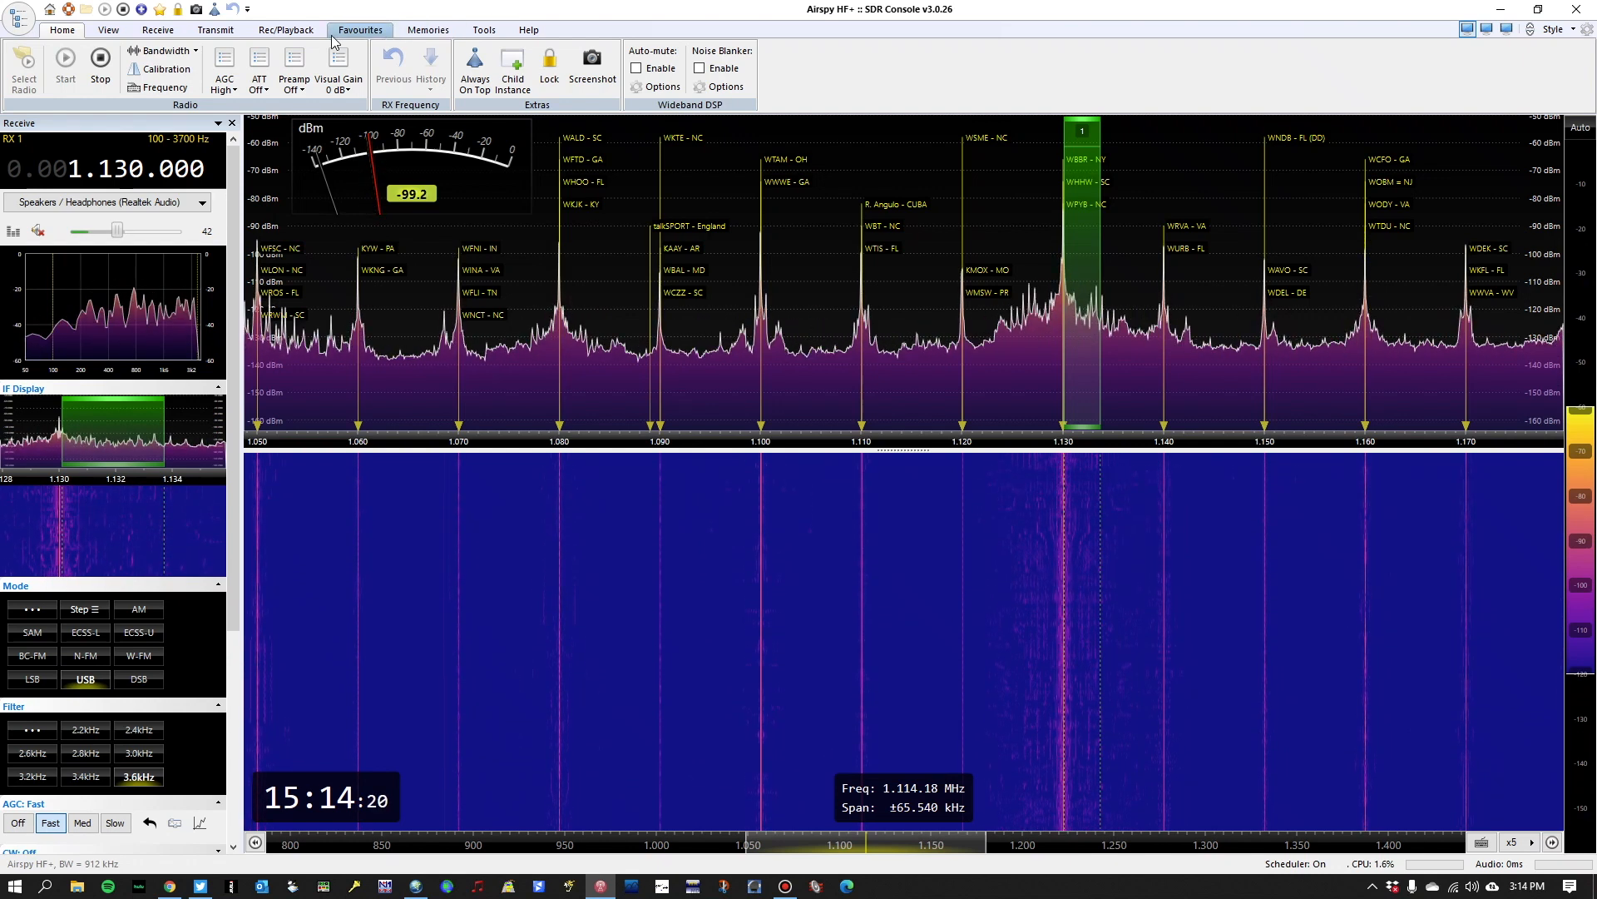
Open the data recording scheduler and create a new scheduled recording entry.
{"action": "left_click", "coordinate": [287, 30]}
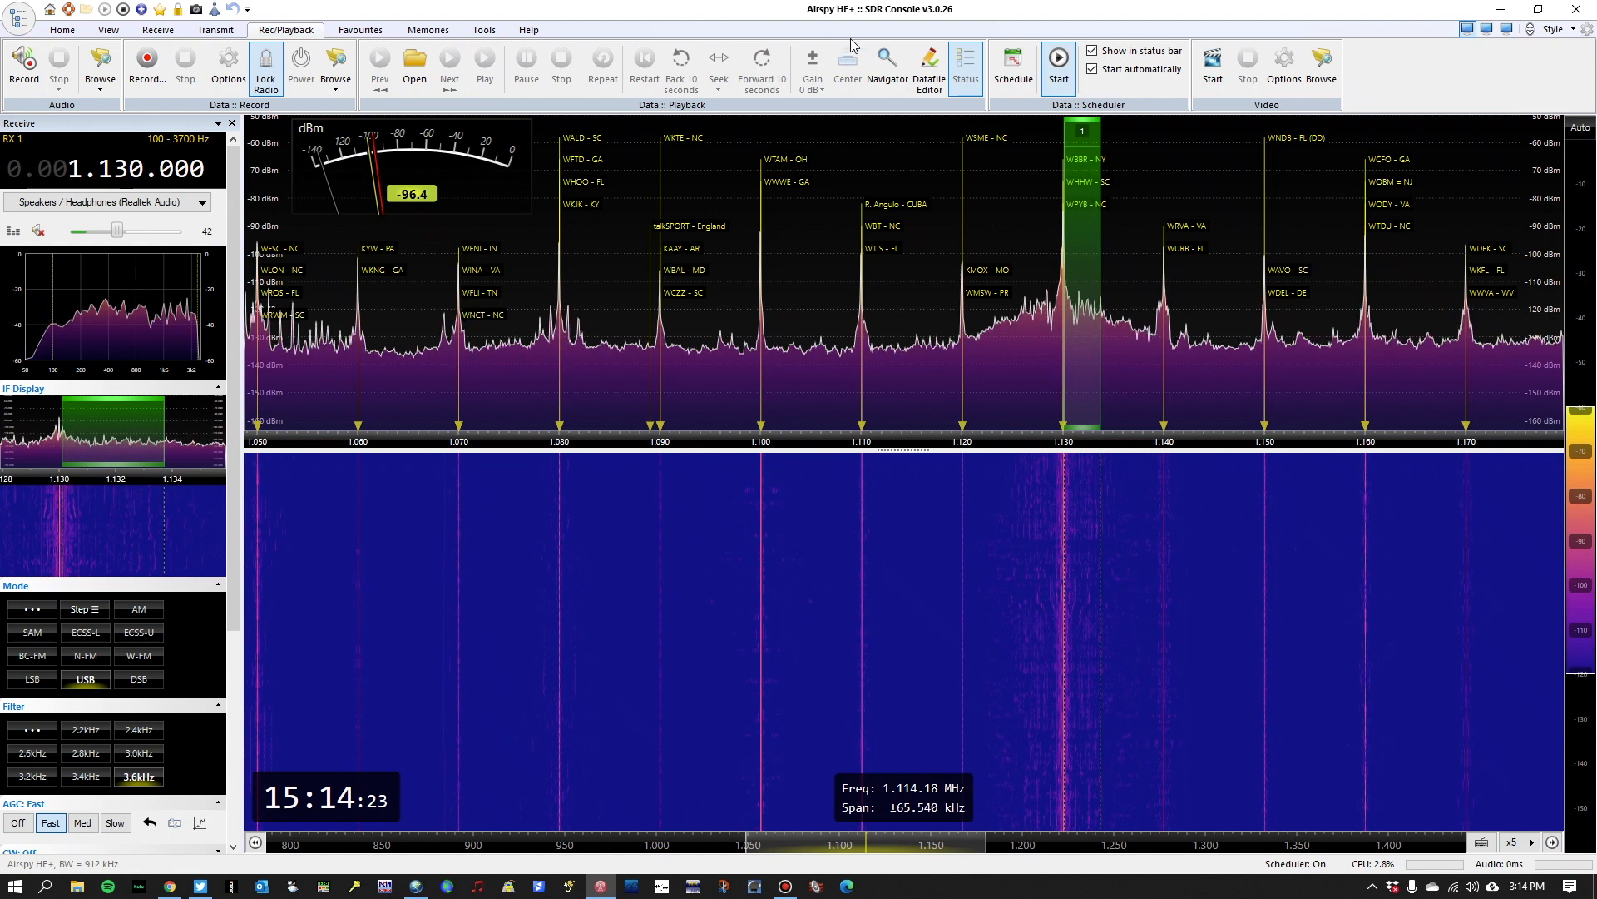
{"action": "left_click", "coordinate": [1009, 73]}
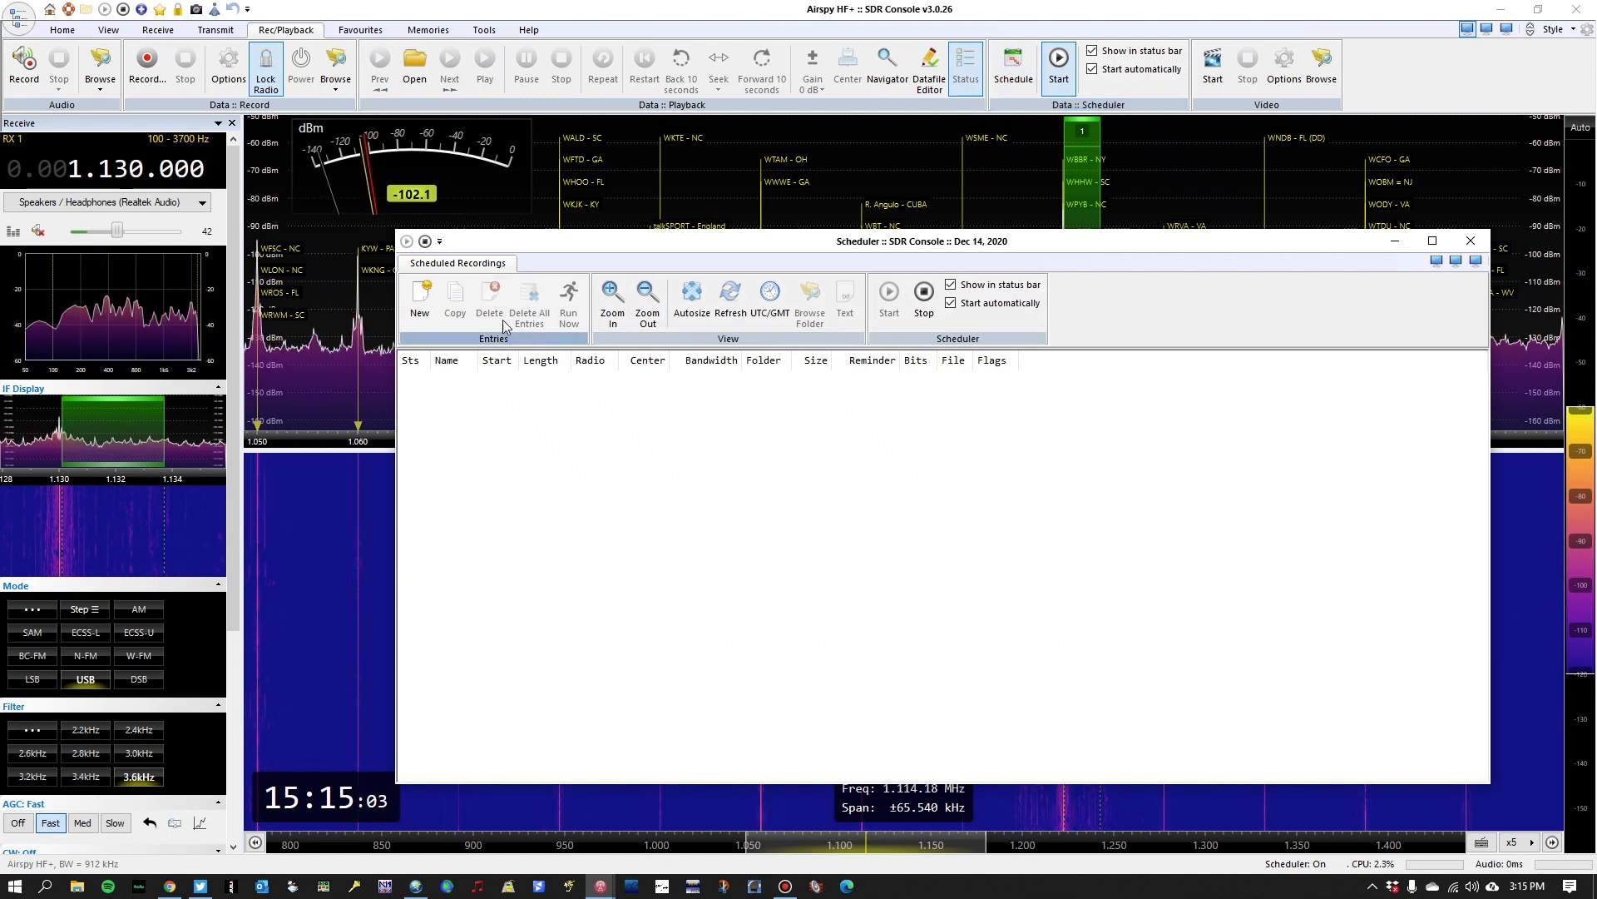
{"action": "left_click", "coordinate": [422, 299]}
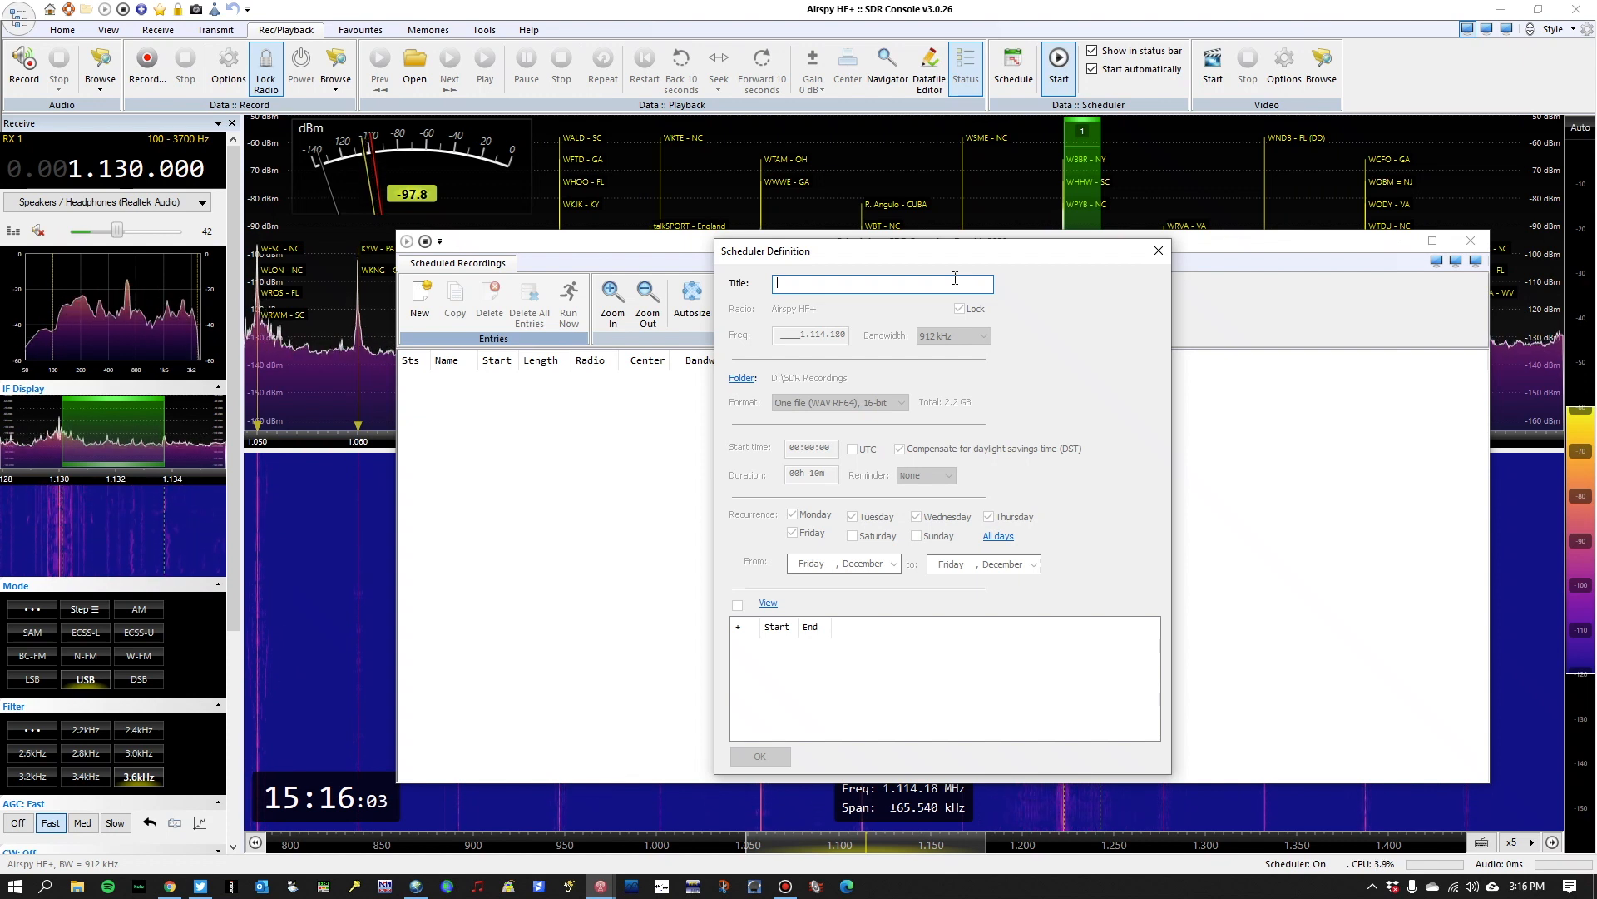
Title the scheduled recording "W6LVP @ NE/SW - HF+D - SUNRISE - 5am".
{"action": "type", "text": "W6LV"}
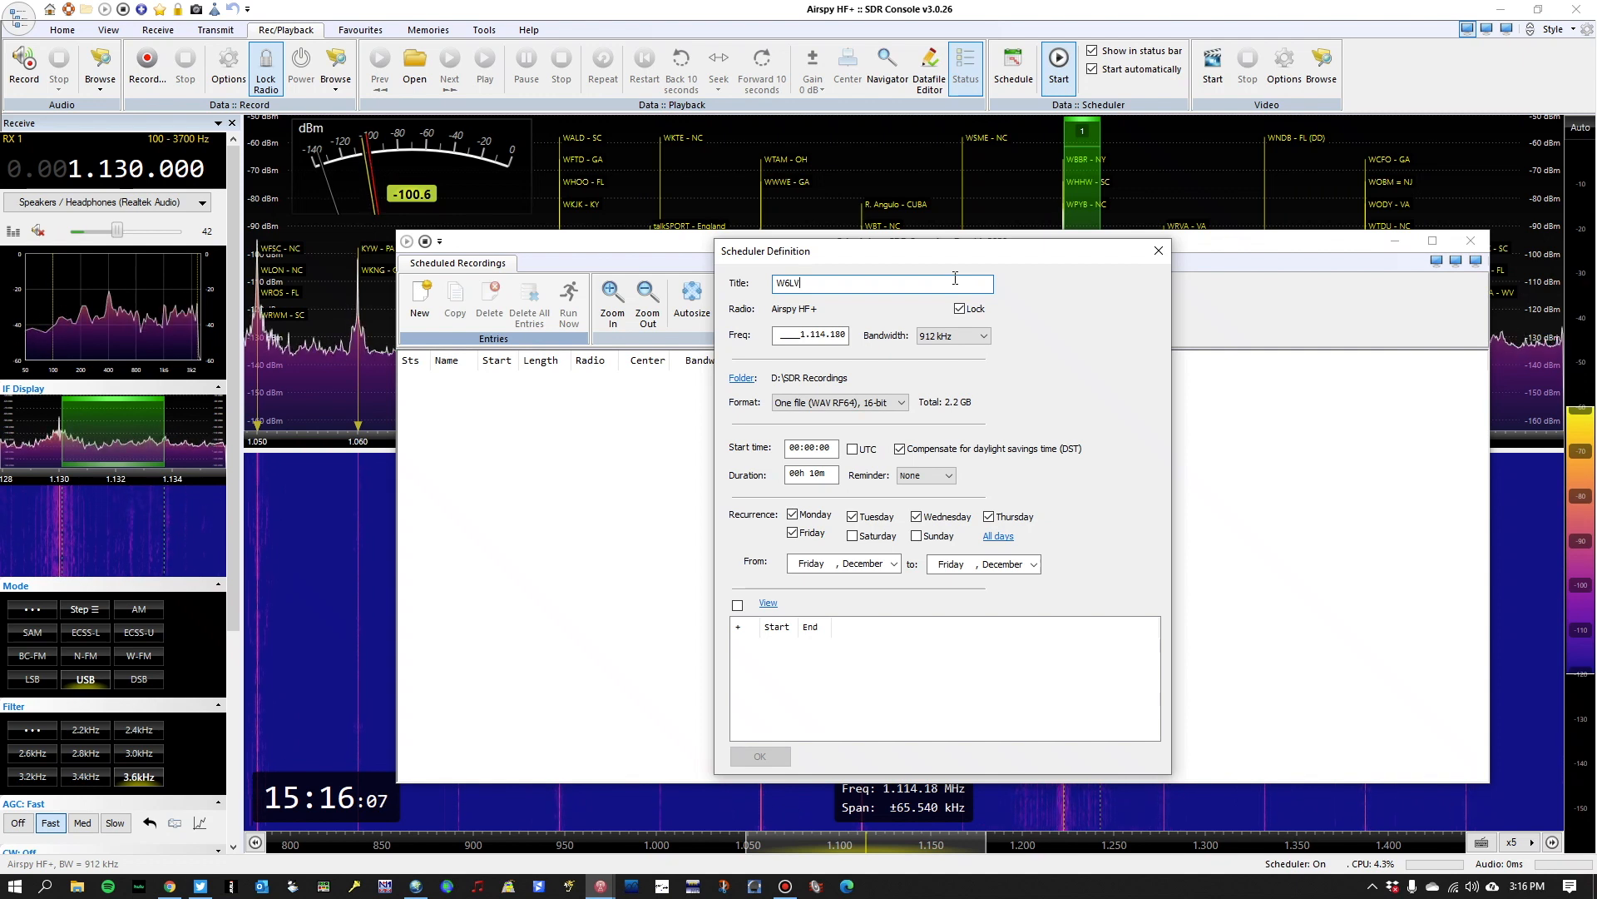
{"action": "type", "text": "P @ "}
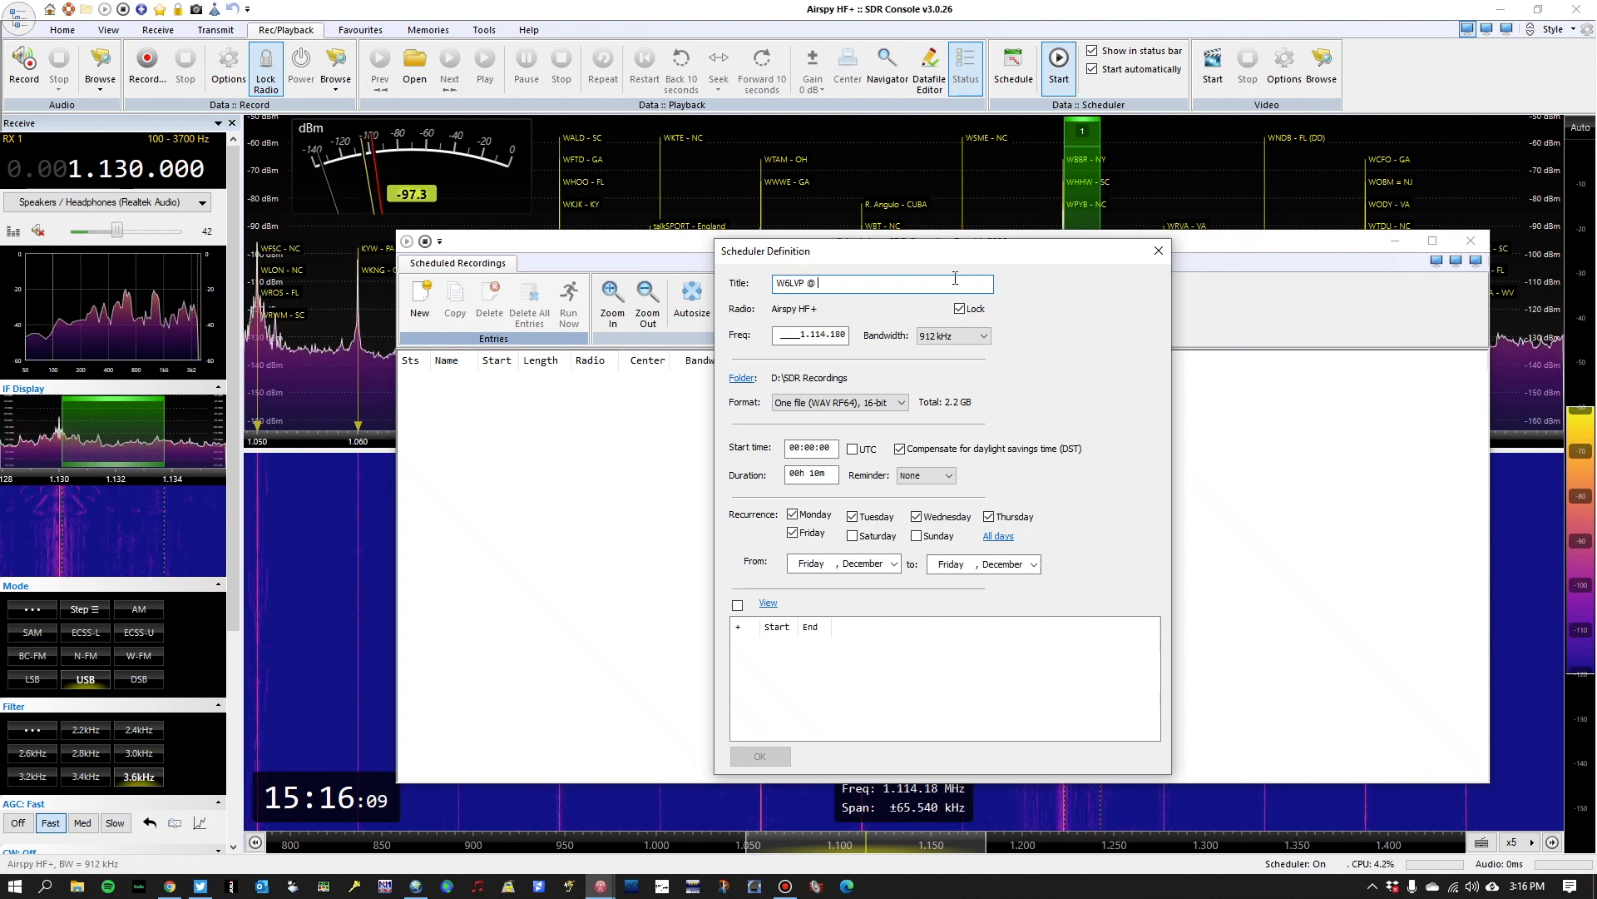
{"action": "type", "text": "NE/S"}
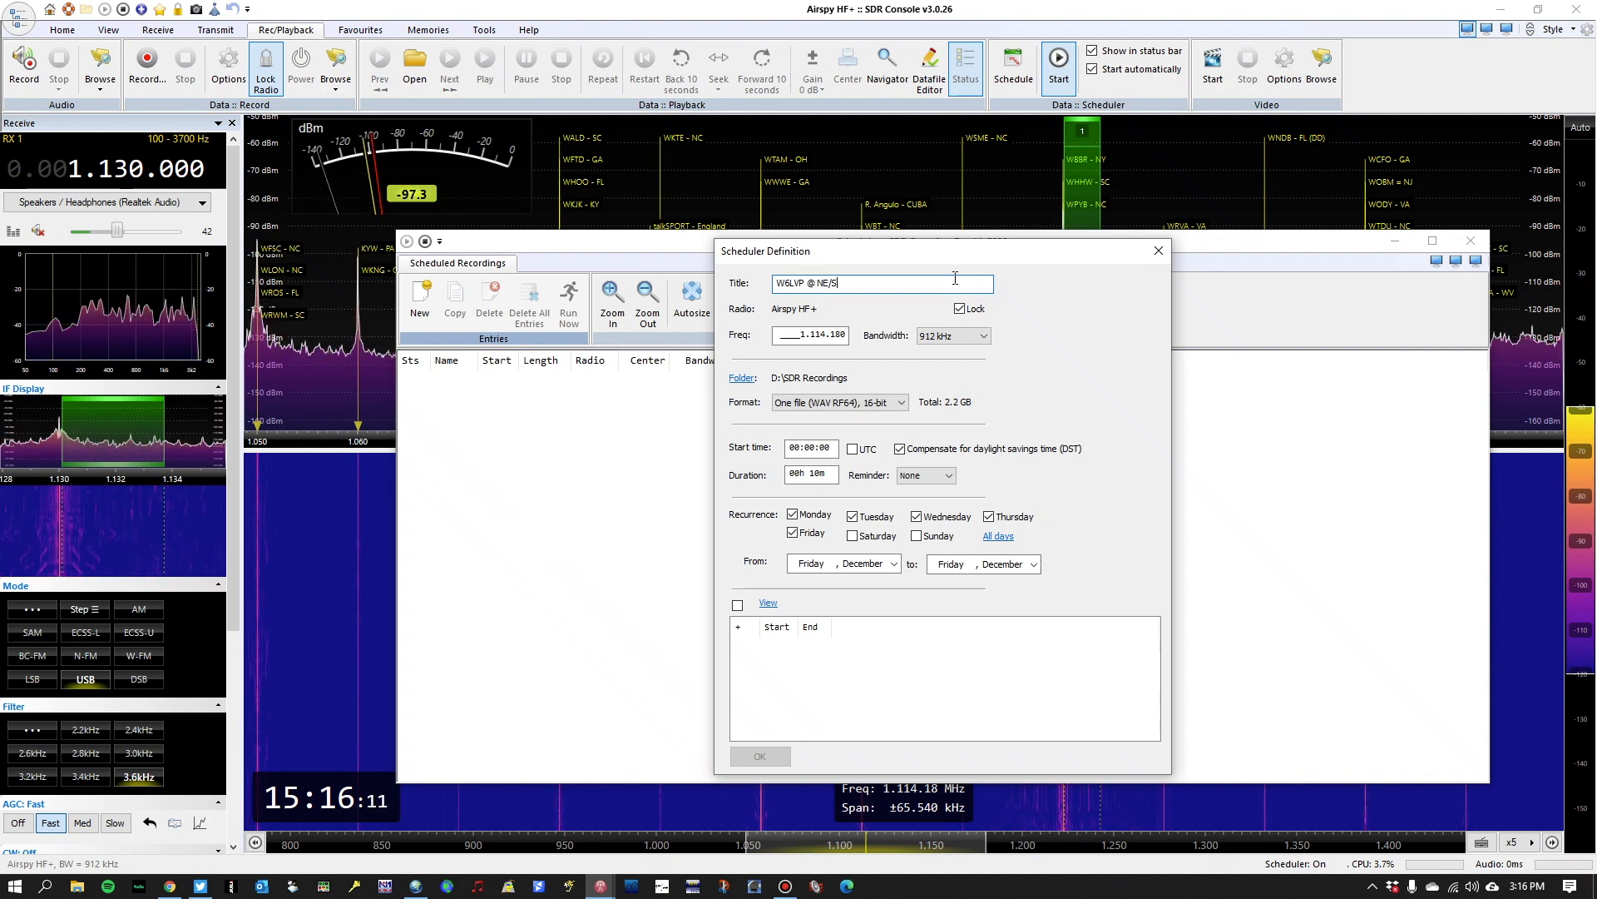
{"action": "type", "text": "W - H"}
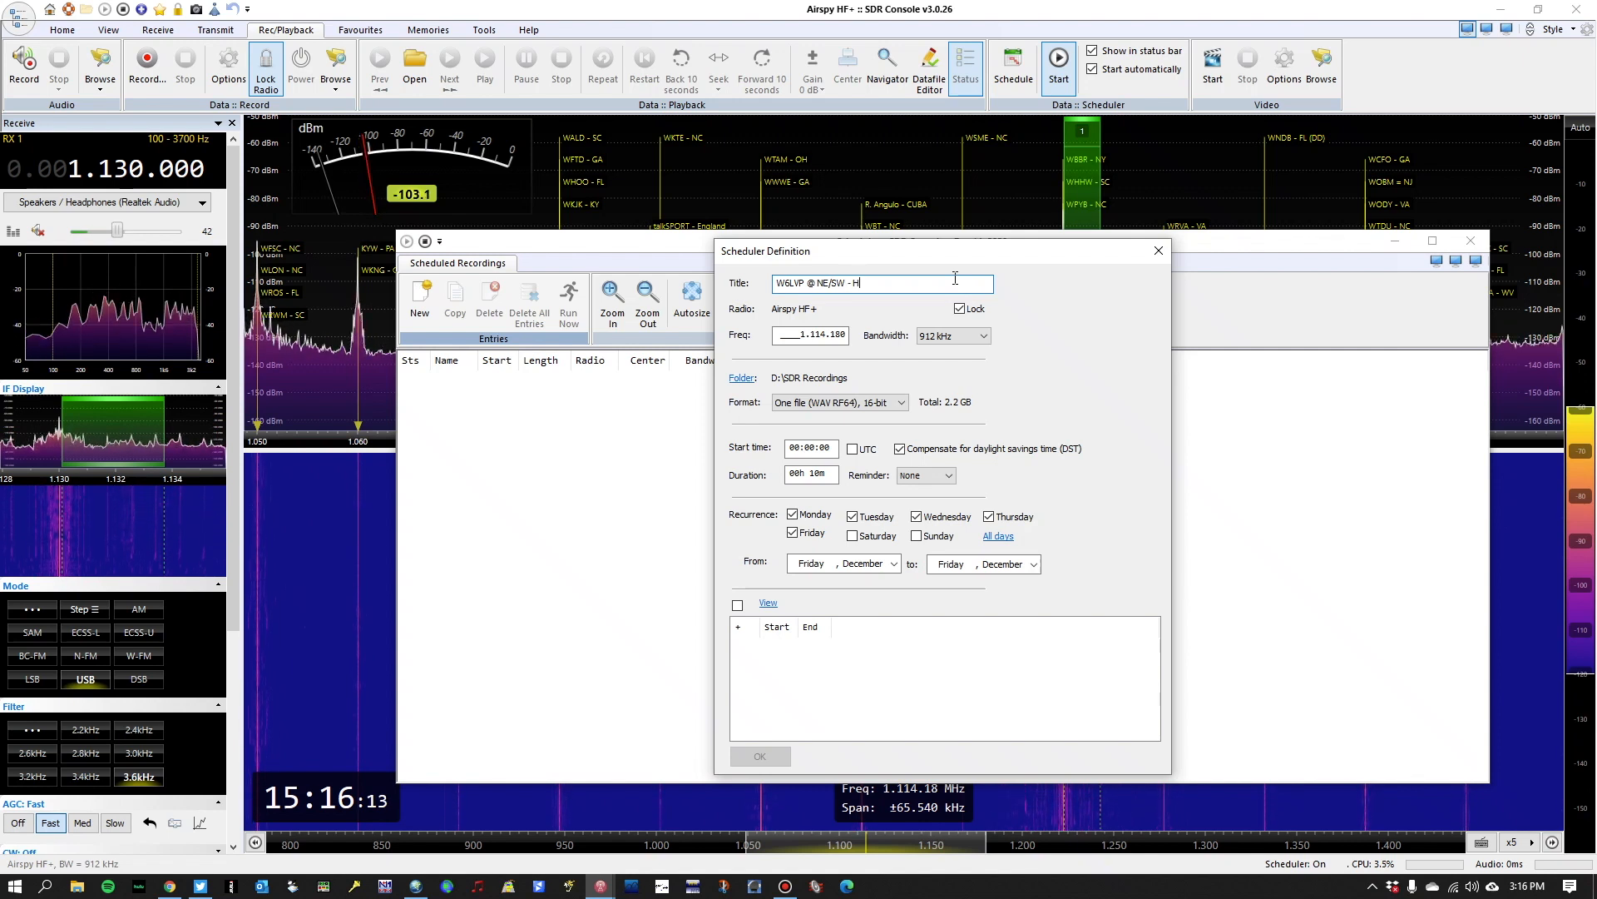
{"action": "type", "text": "F+"}
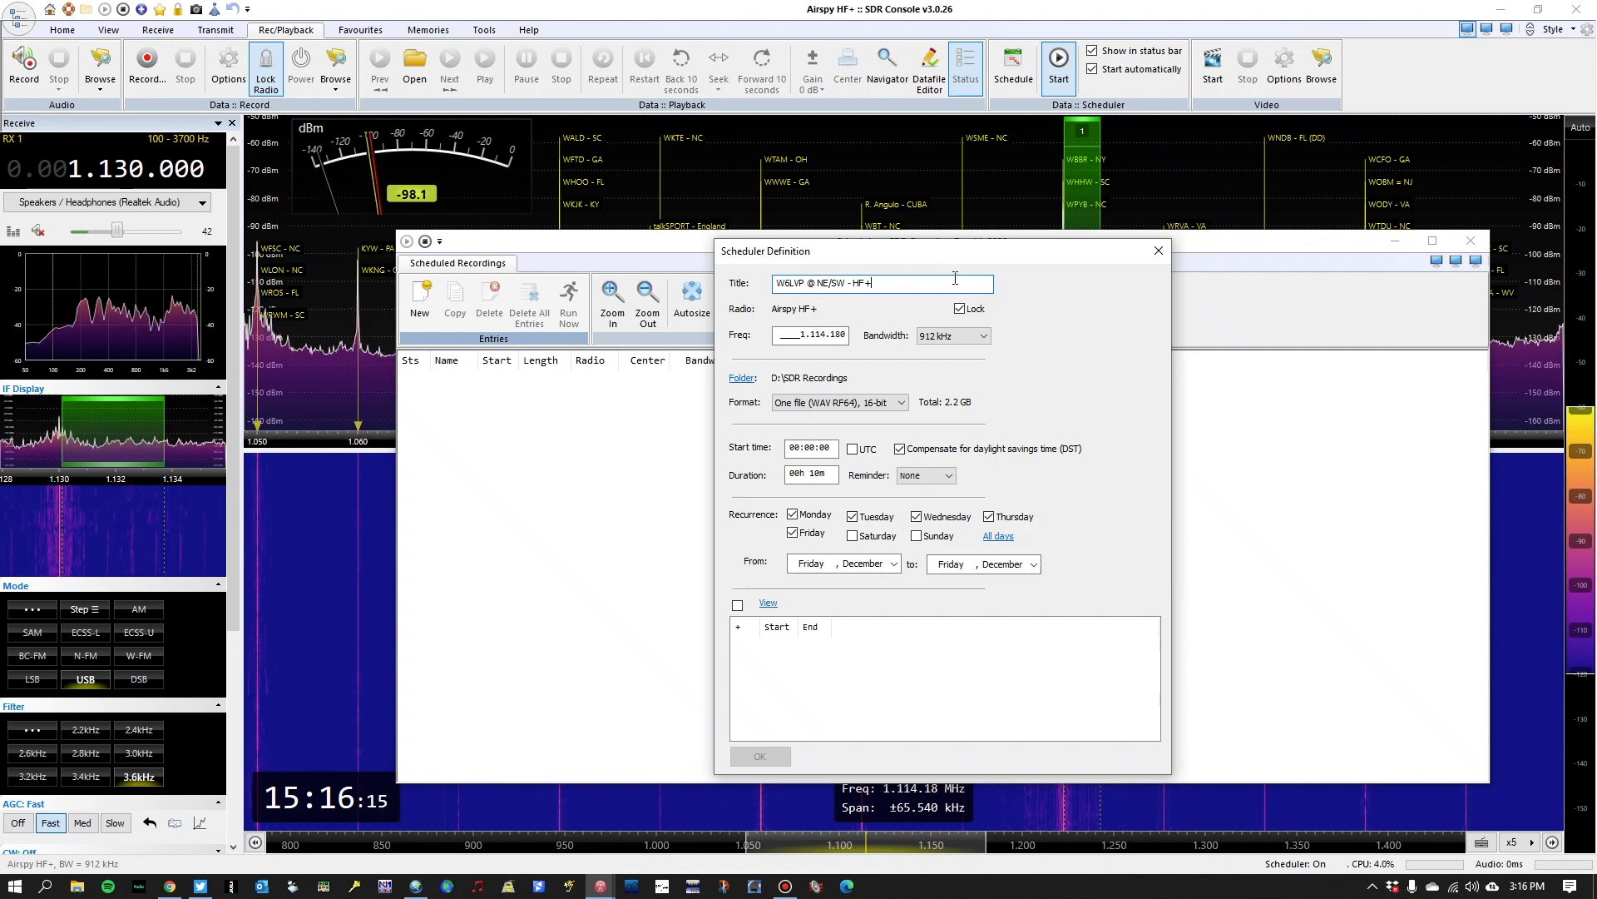
{"action": "type", "text": "D - "}
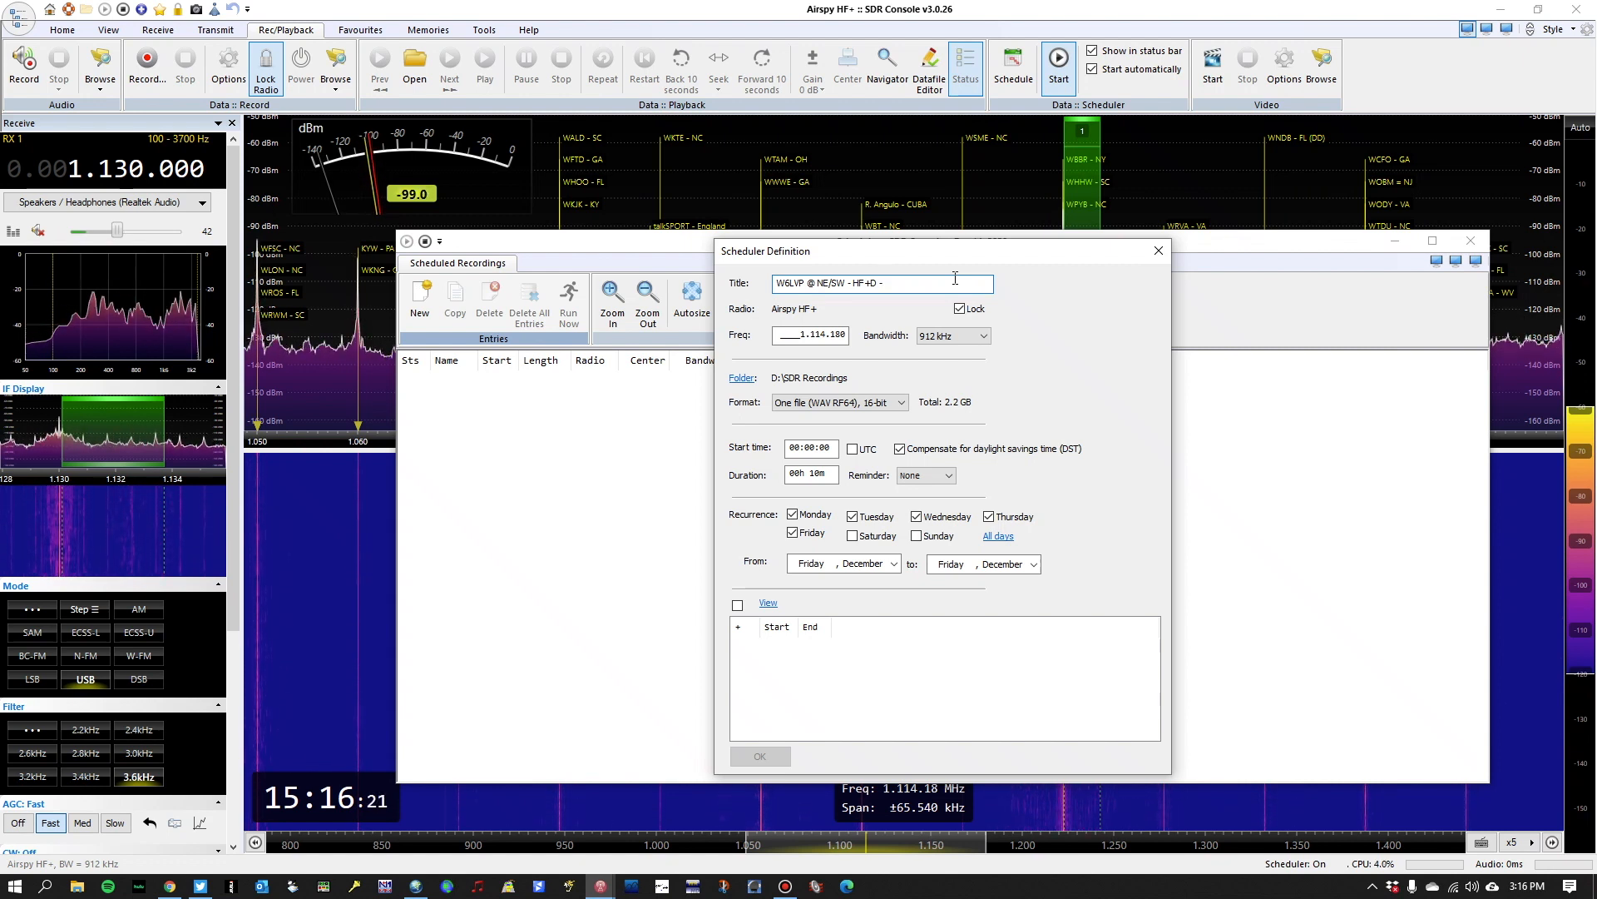
{"action": "type", "text": "HOME"}
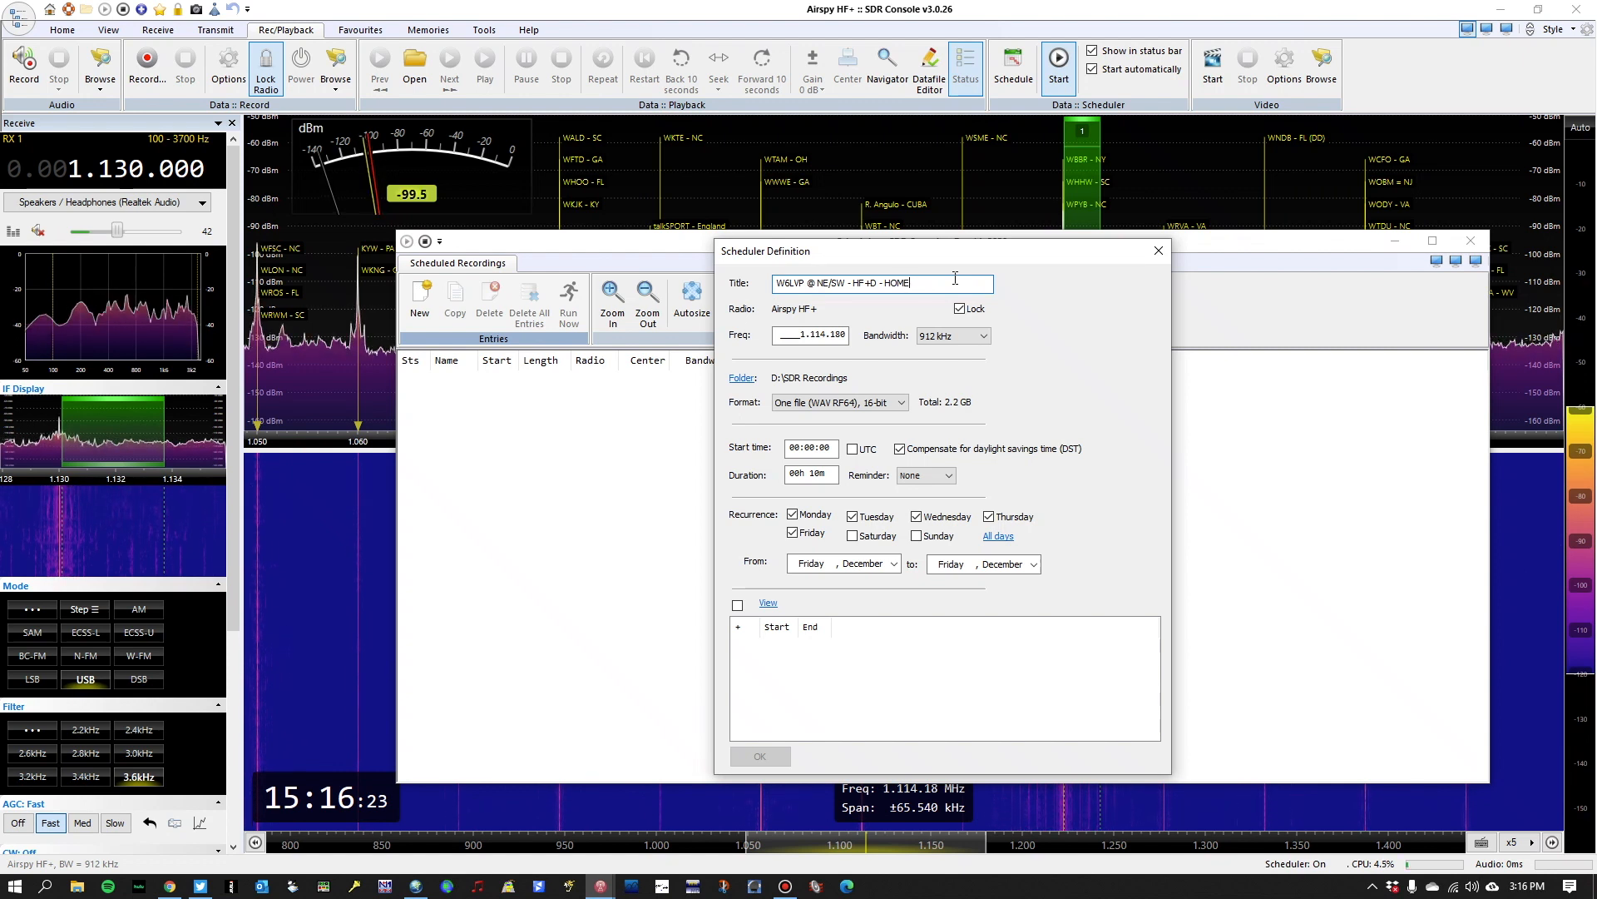
{"action": "key", "text": "BackSpace"}
{"action": "key", "text": "BackSpace"}
{"action": "key", "text": "BackSpace"}
{"action": "key", "text": "BackSpace"}
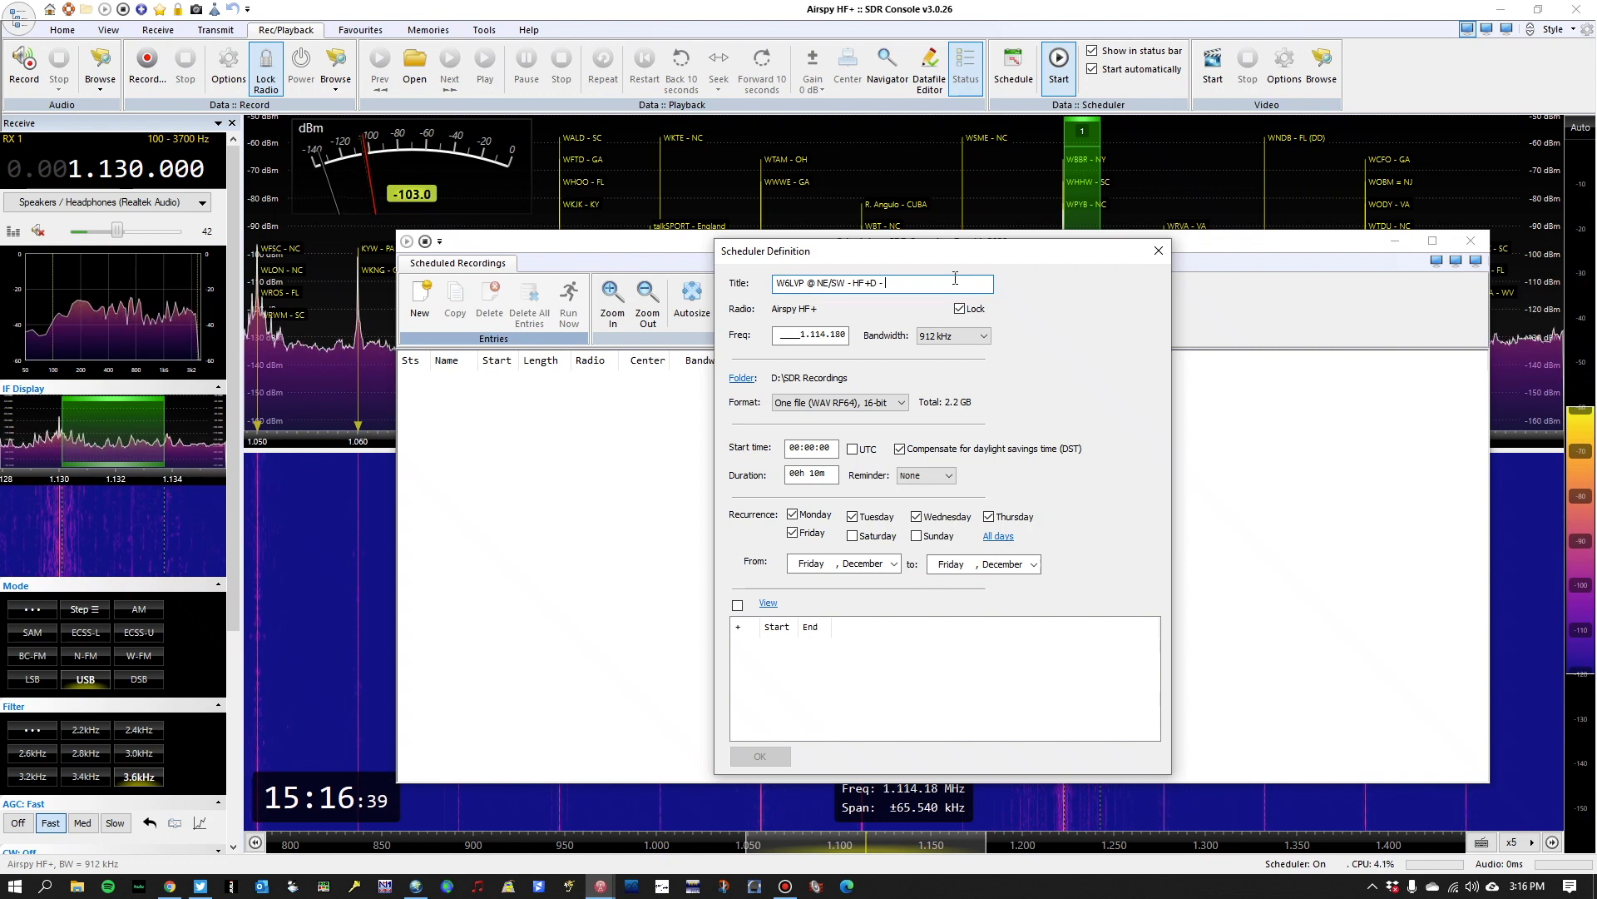
{"action": "type", "text": "SU"}
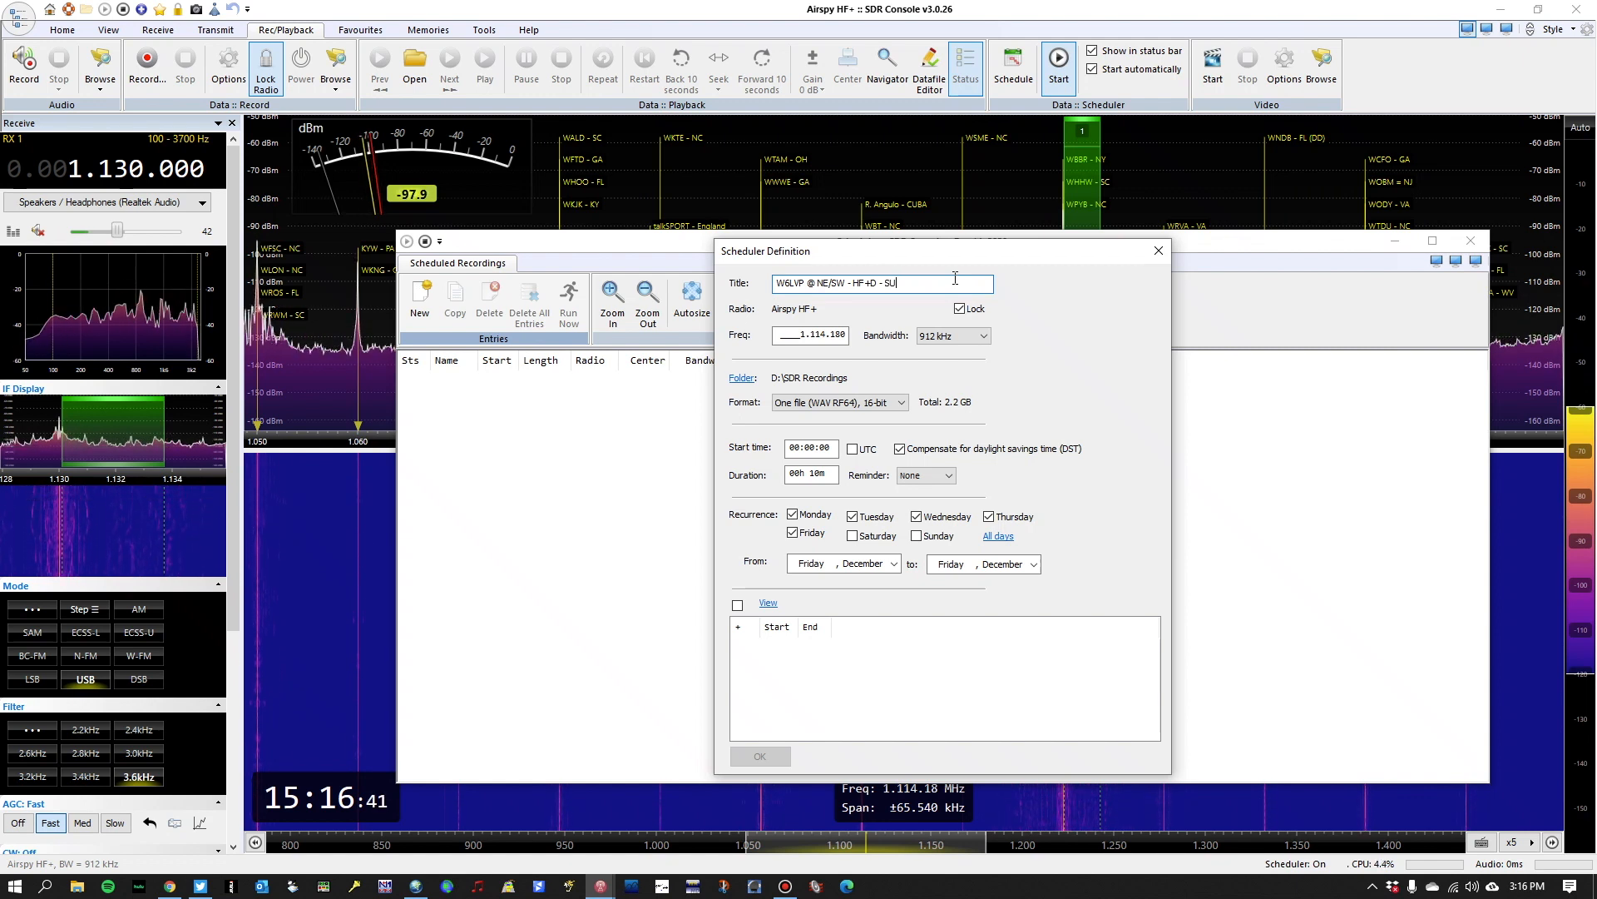
{"action": "type", "text": "NRISE"}
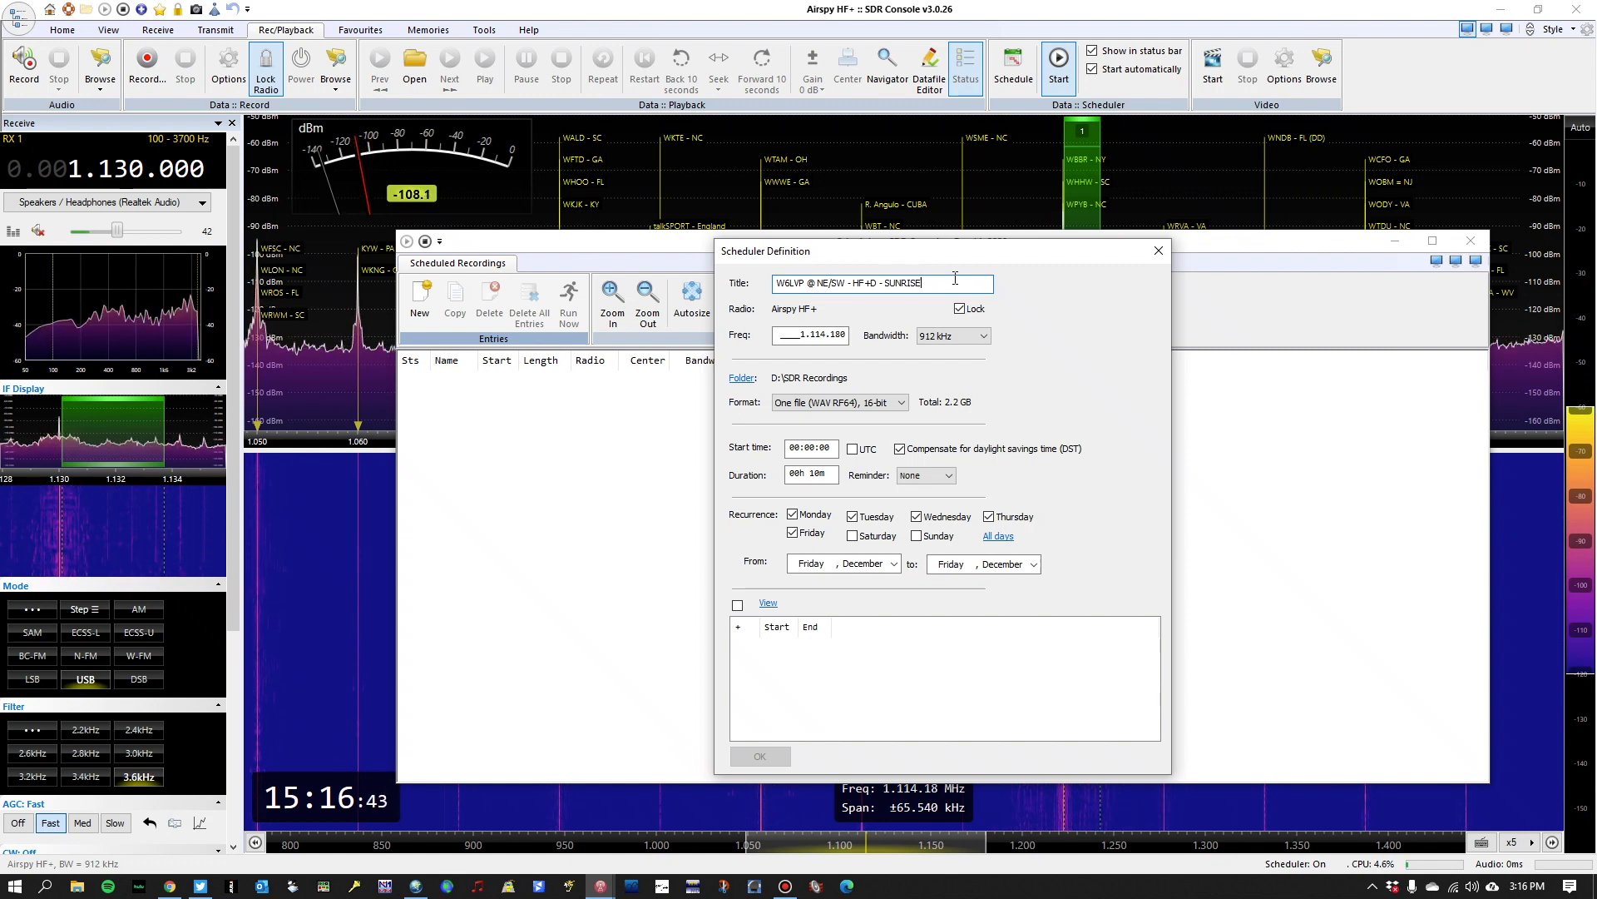
{"action": "type", "text": " - 5am"}
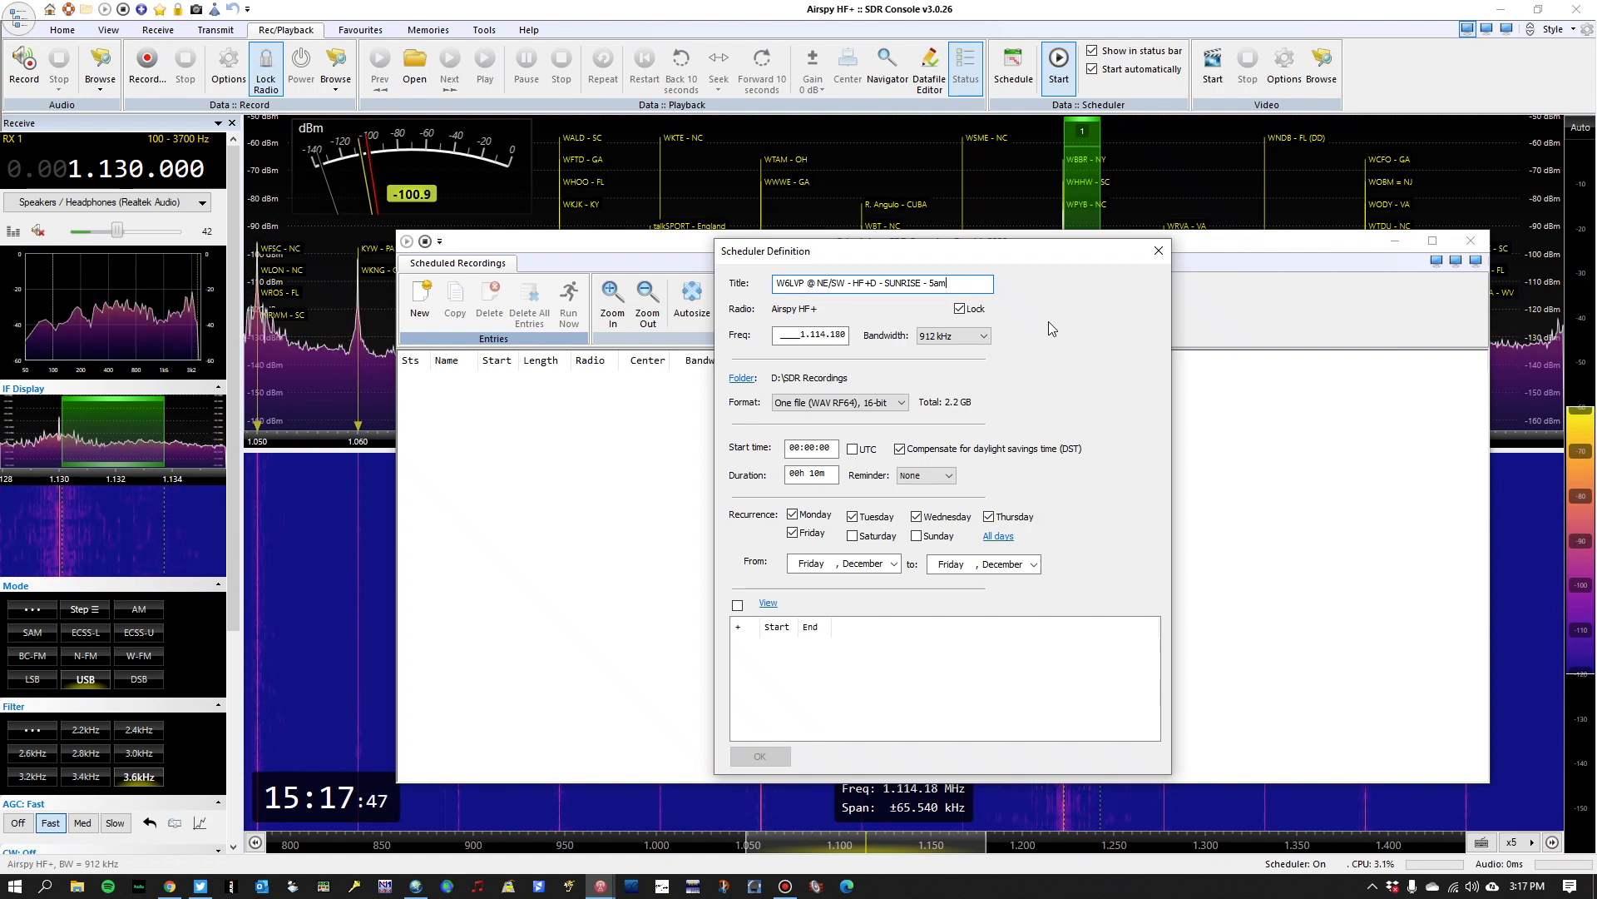
Set the scheduled recording's frequency to 1.250.080.
{"action": "left_click", "coordinate": [797, 335]}
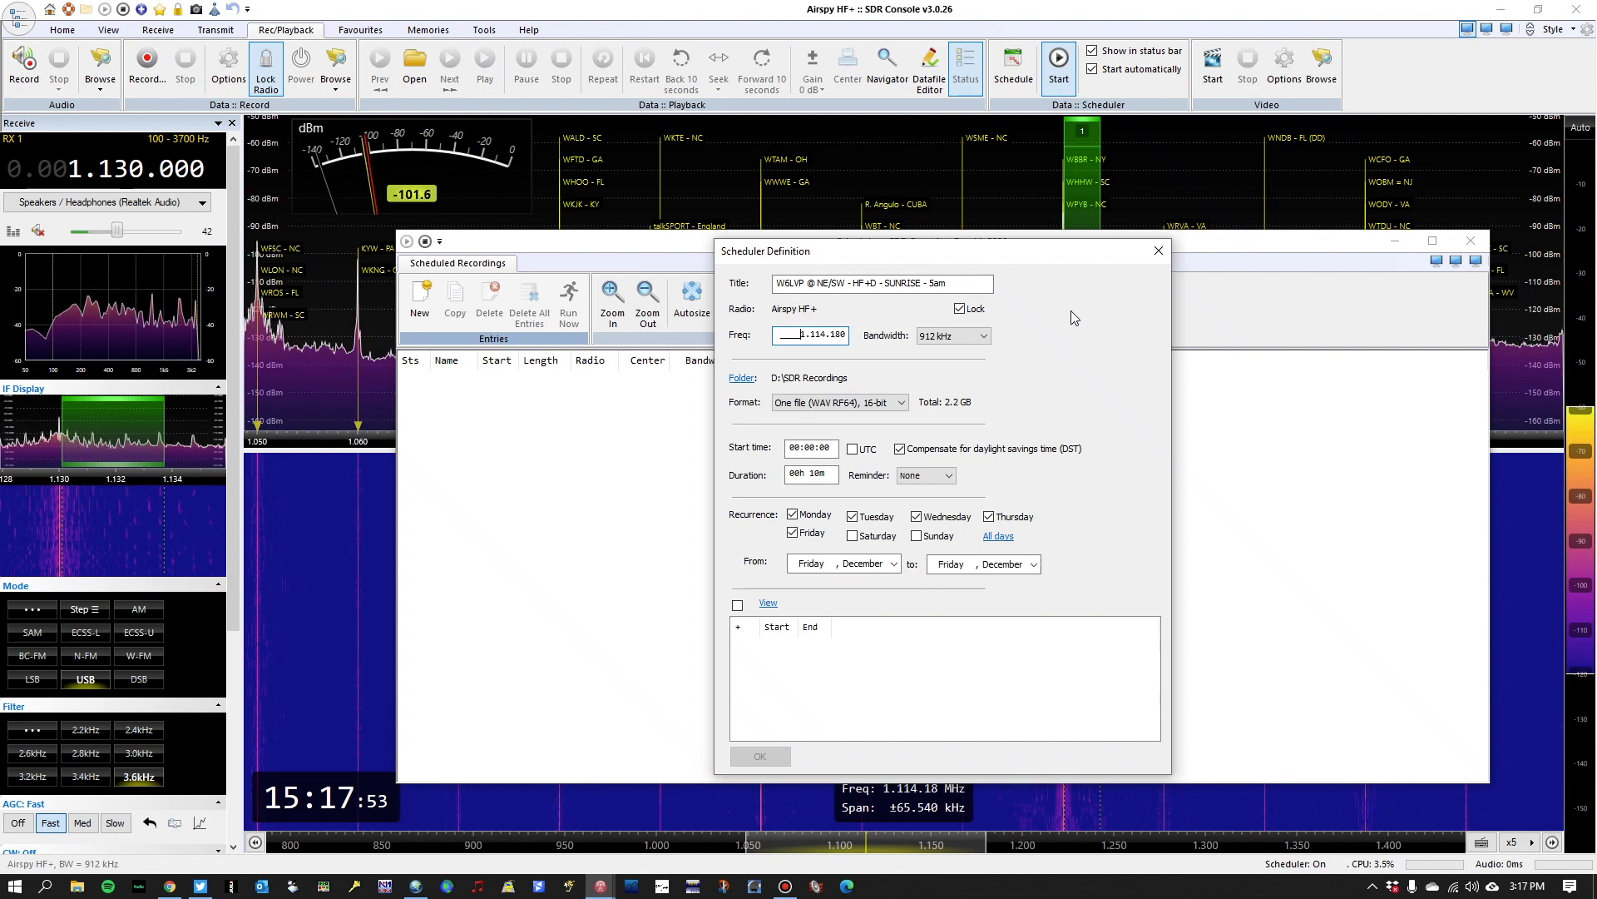
{"action": "type", "text": "250."}
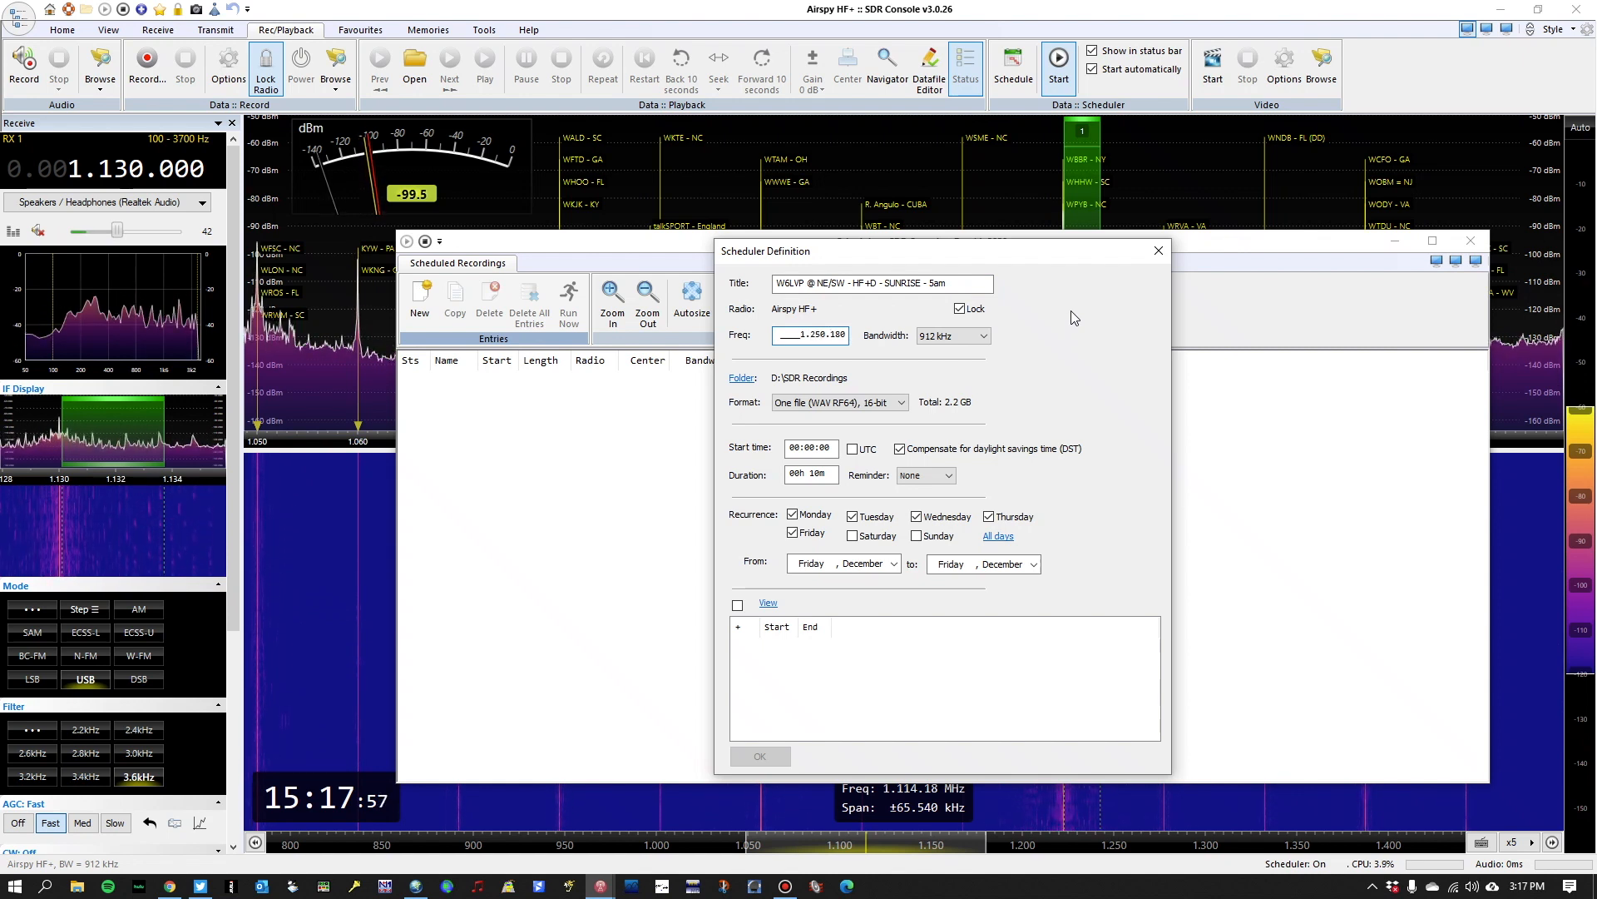
{"action": "type", "text": "0"}
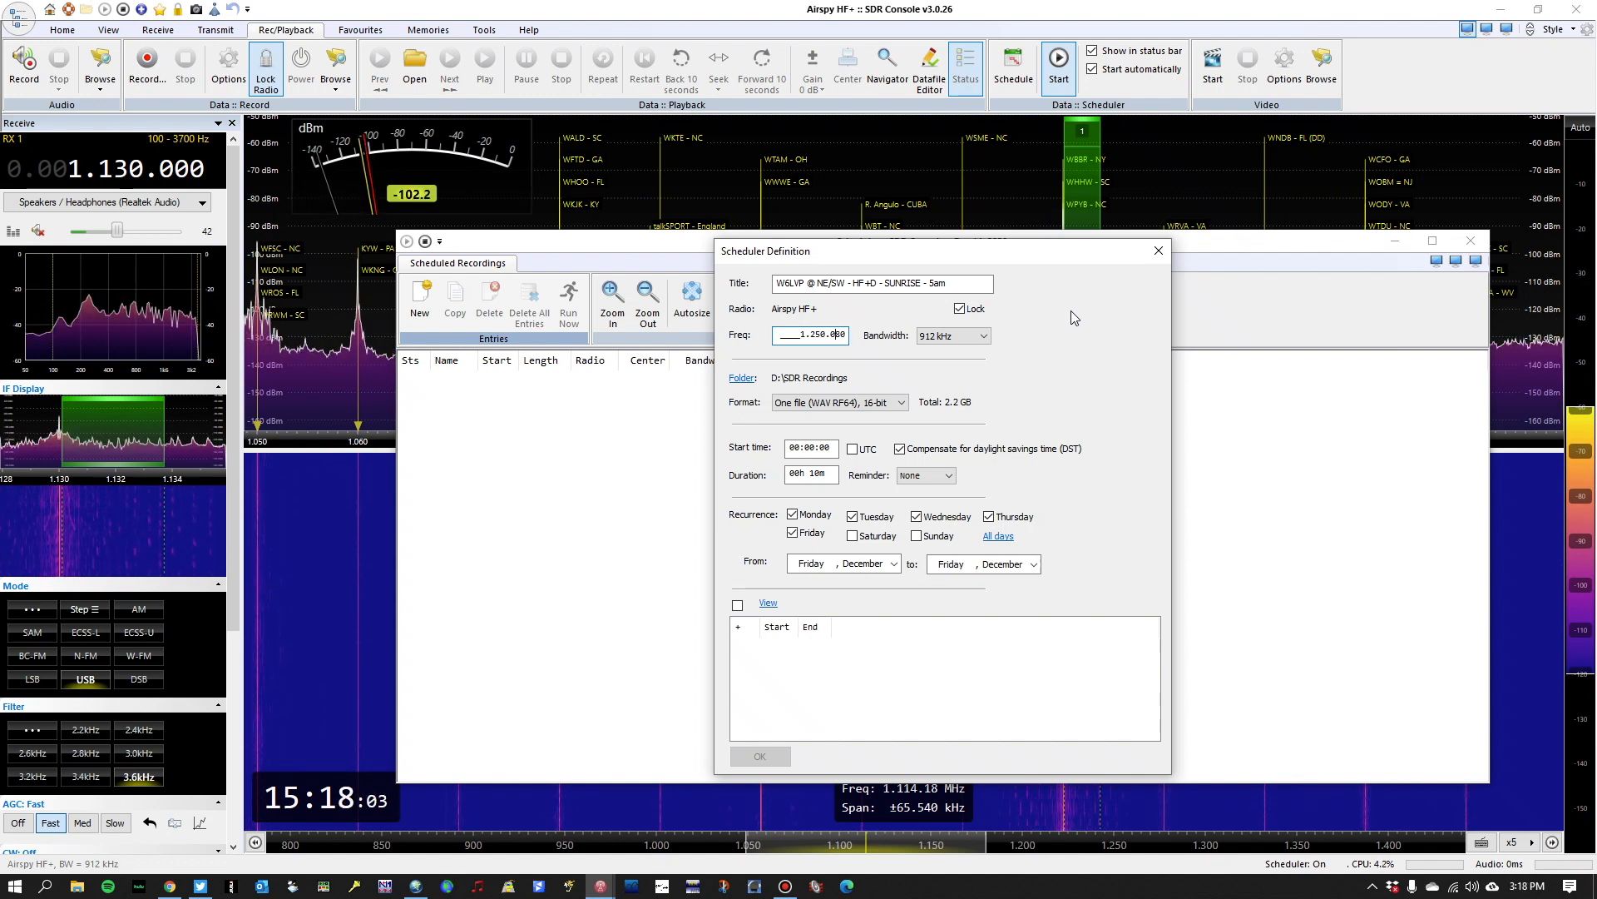
Try 1.125.080 as the recording frequency, check the bandwidth choices, and return the frequency to 1.250.080.
{"action": "key", "text": "Left"}
{"action": "key", "text": "Left"}
{"action": "key", "text": "Left"}
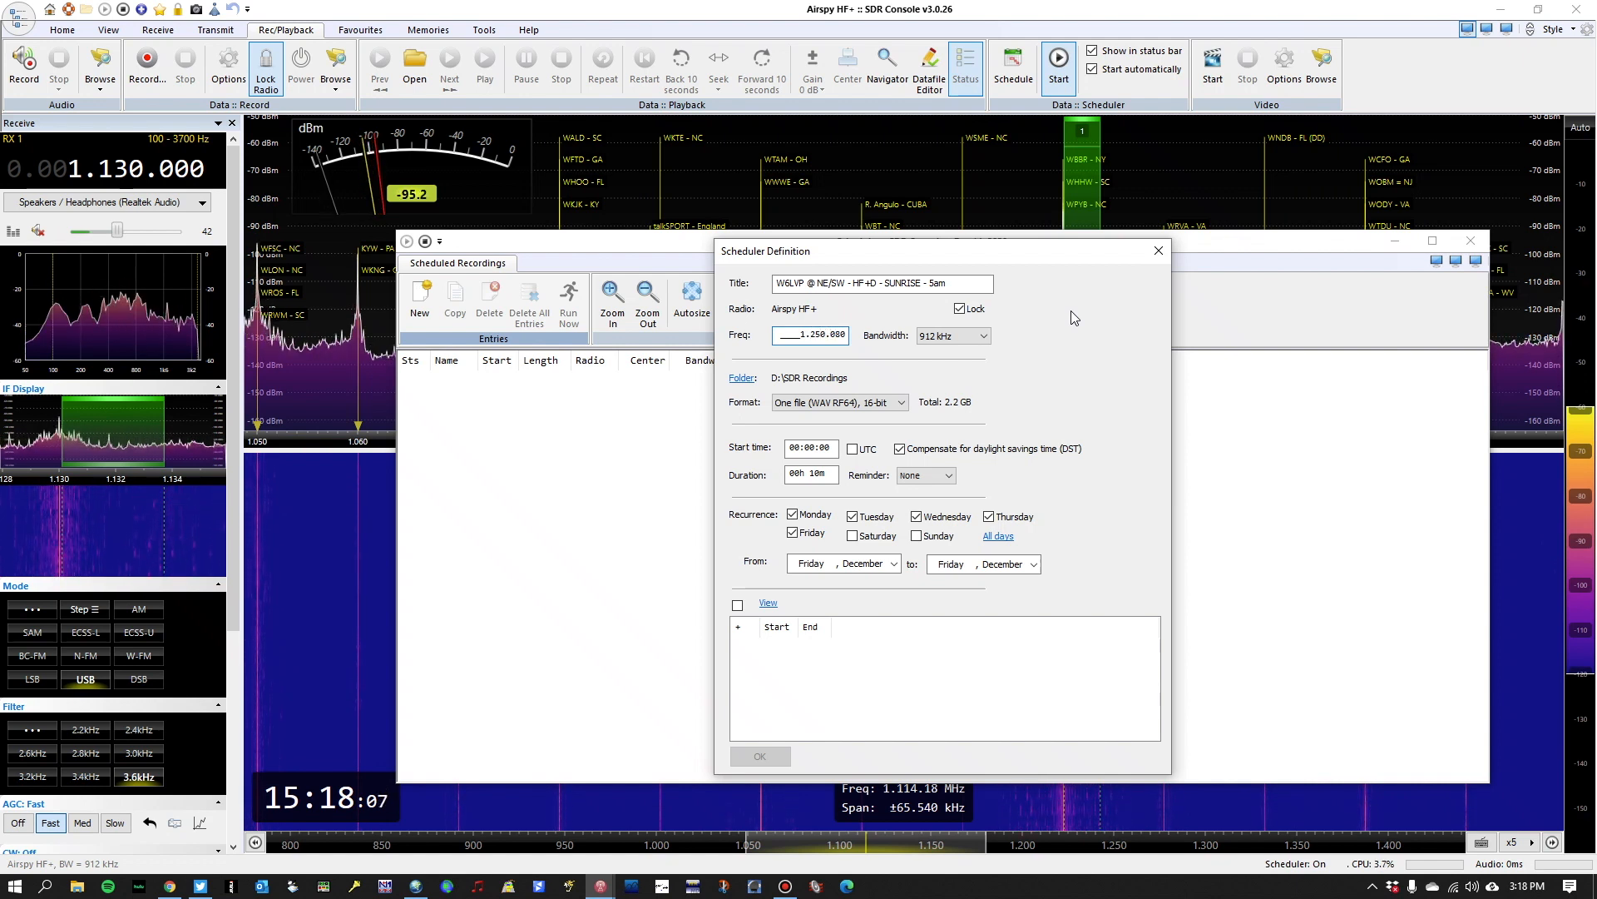
{"action": "type", "text": "125"}
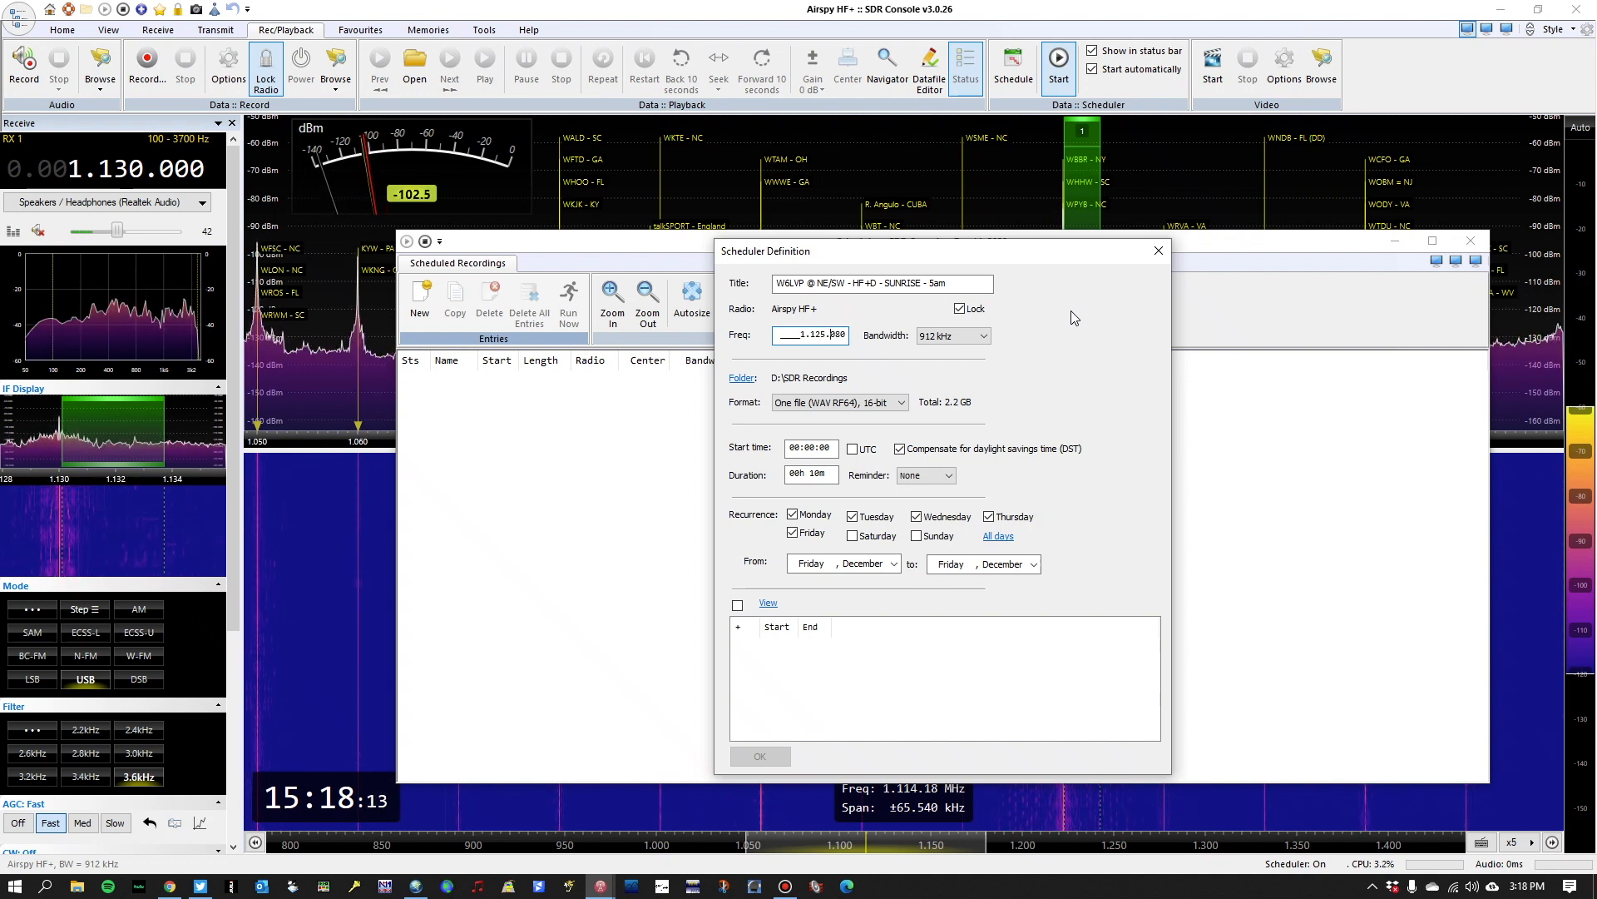
{"action": "left_click", "coordinate": [978, 335]}
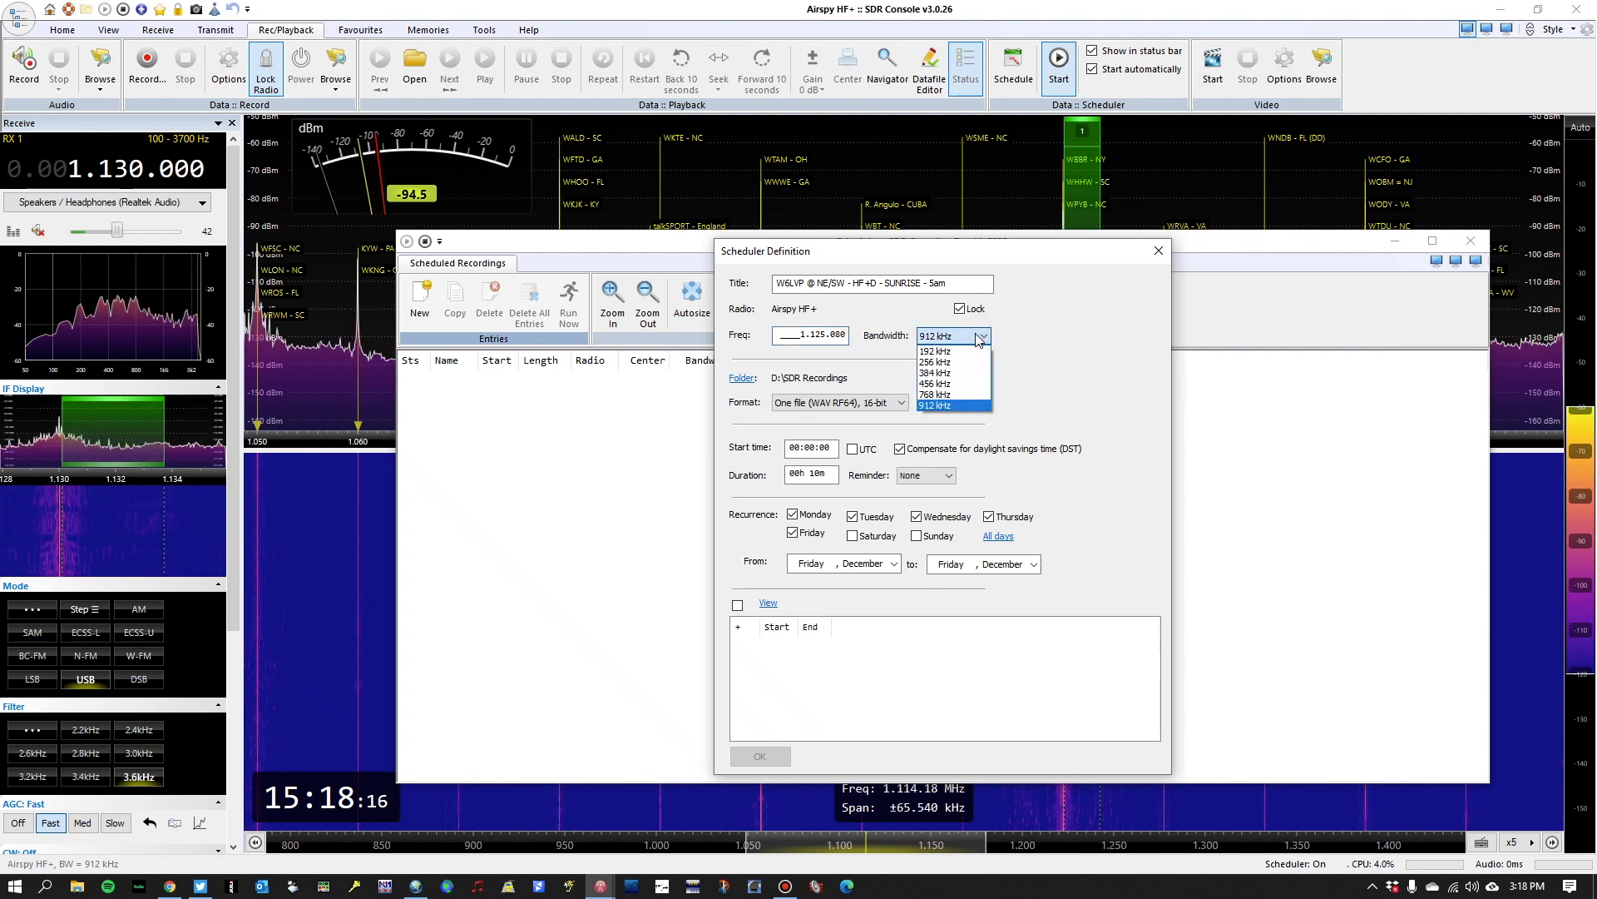
{"action": "left_click", "coordinate": [815, 335]}
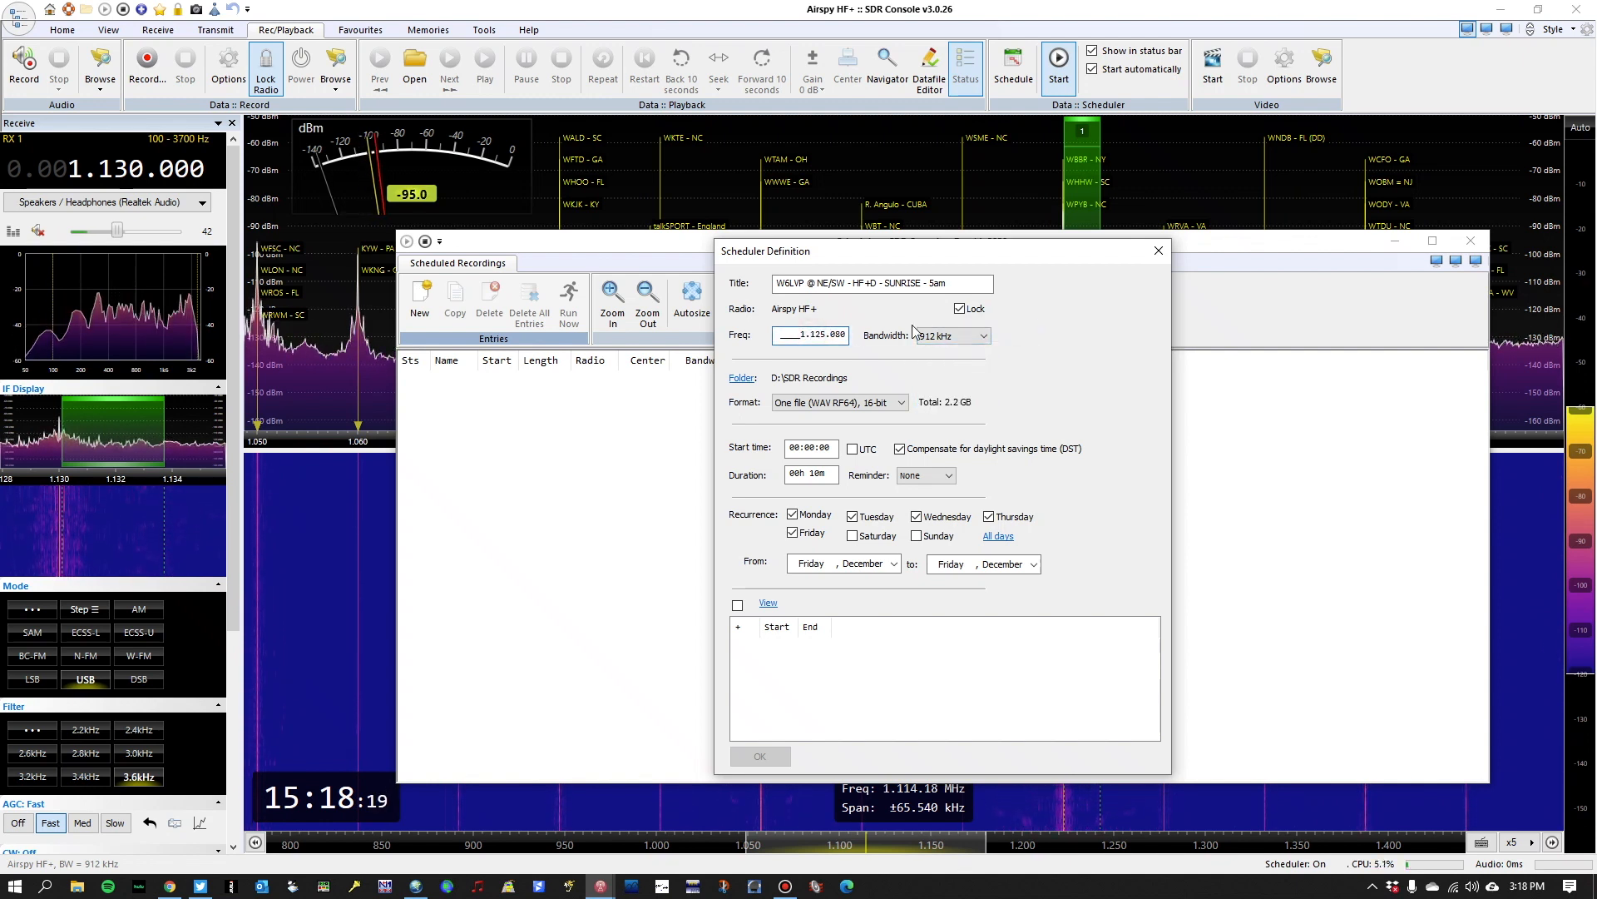
{"action": "type", "text": "250"}
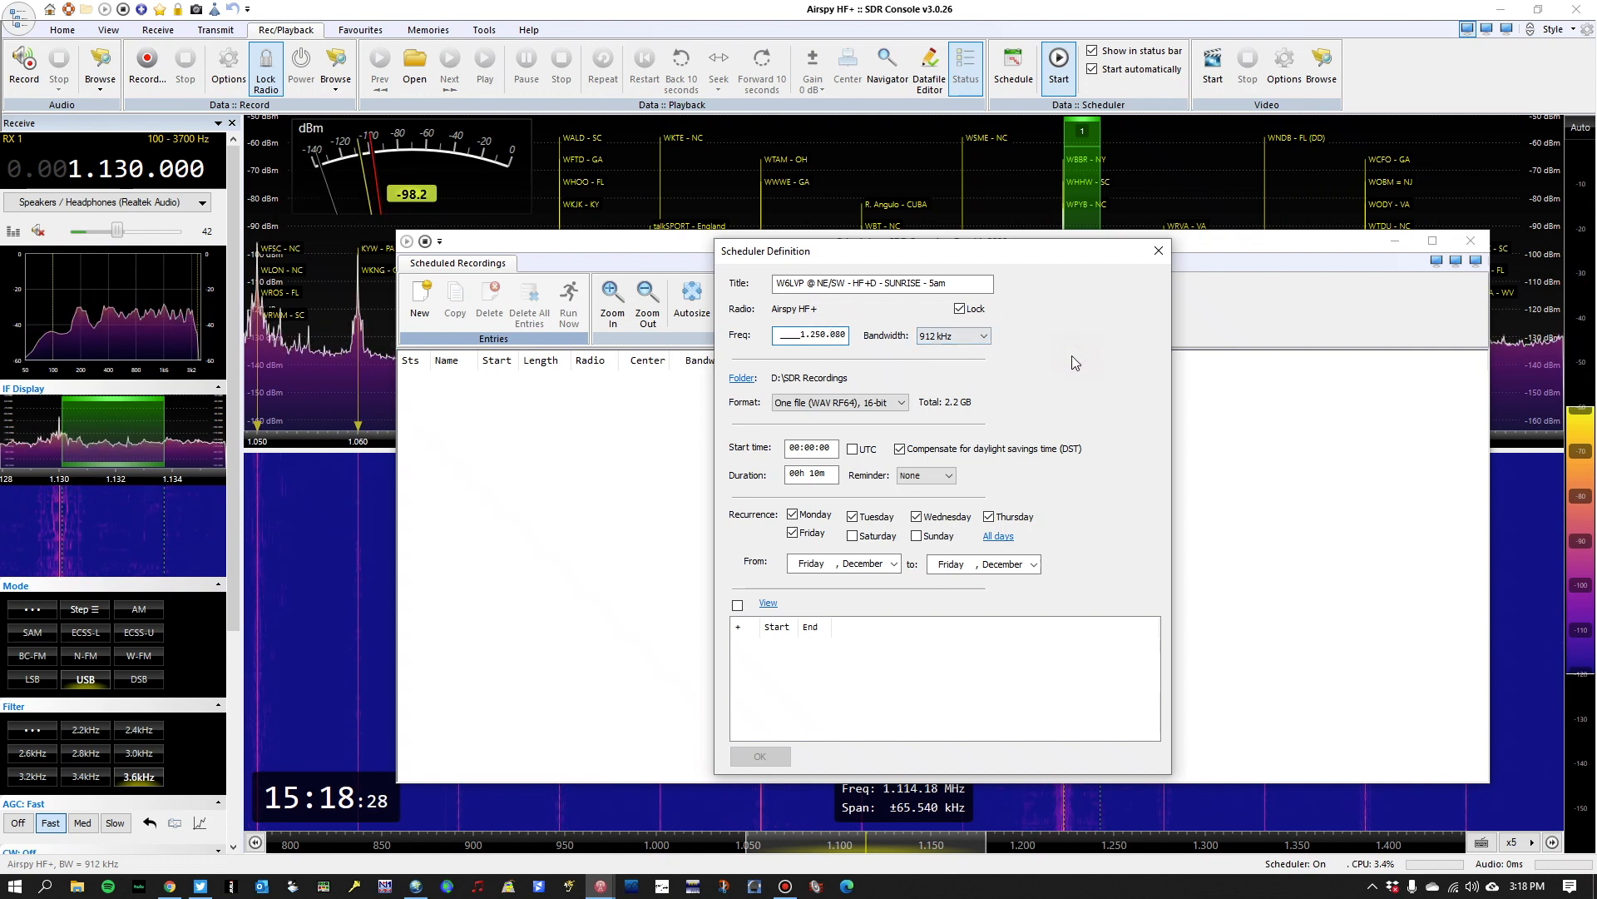
Try a 192 kHz bandwidth for the scheduled recording and set it back to 912 kHz.
{"action": "left_click", "coordinate": [981, 336]}
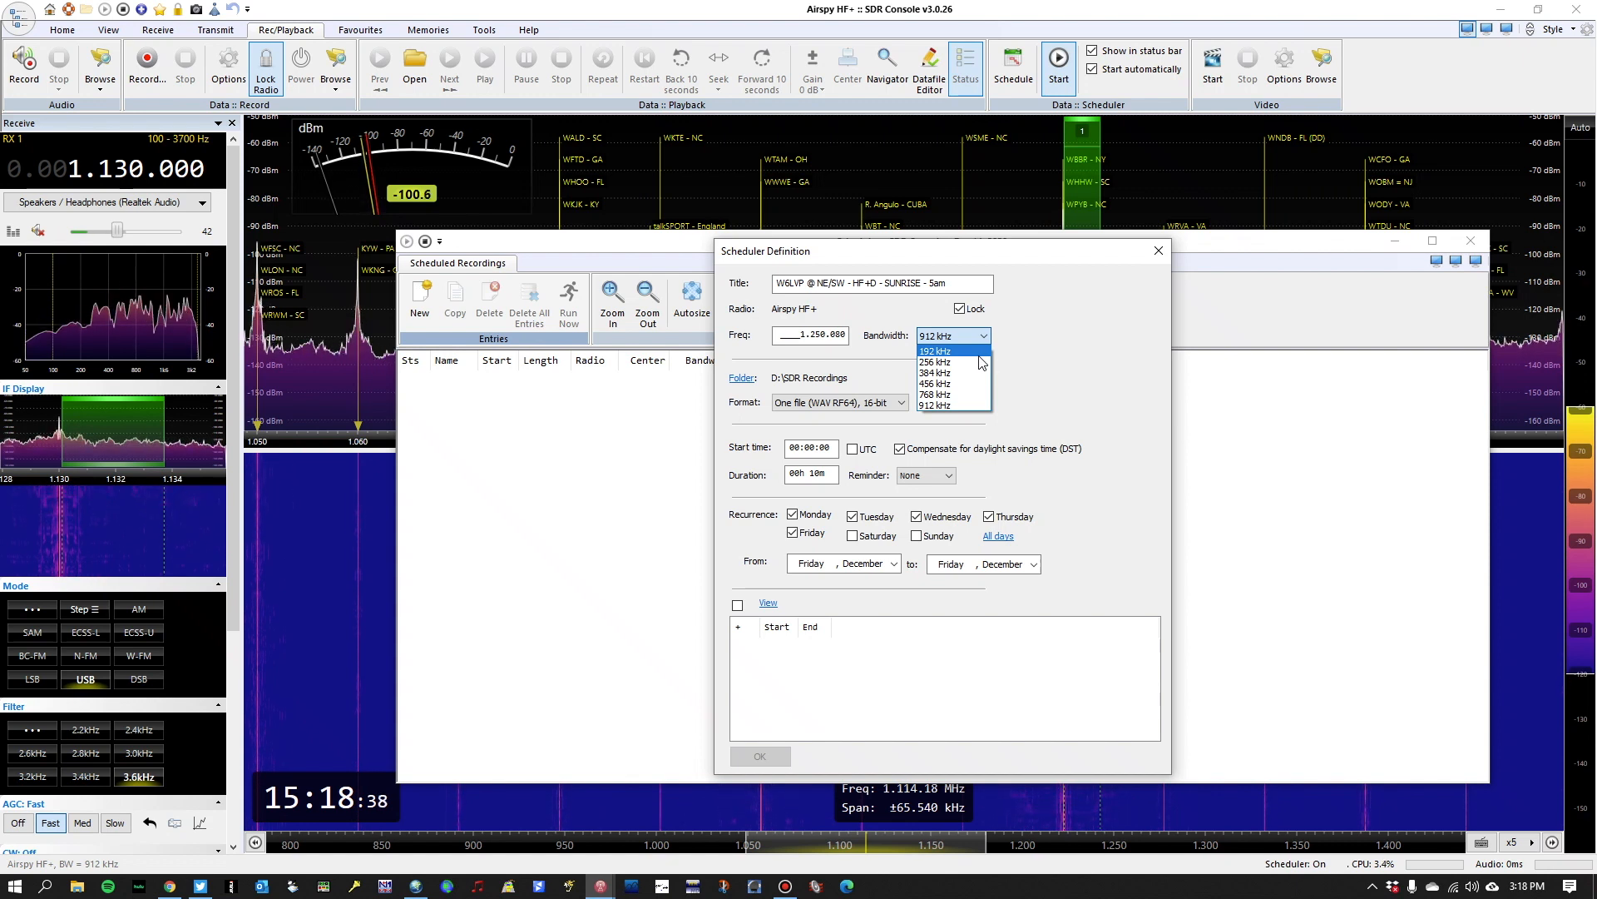
{"action": "left_click", "coordinate": [960, 406]}
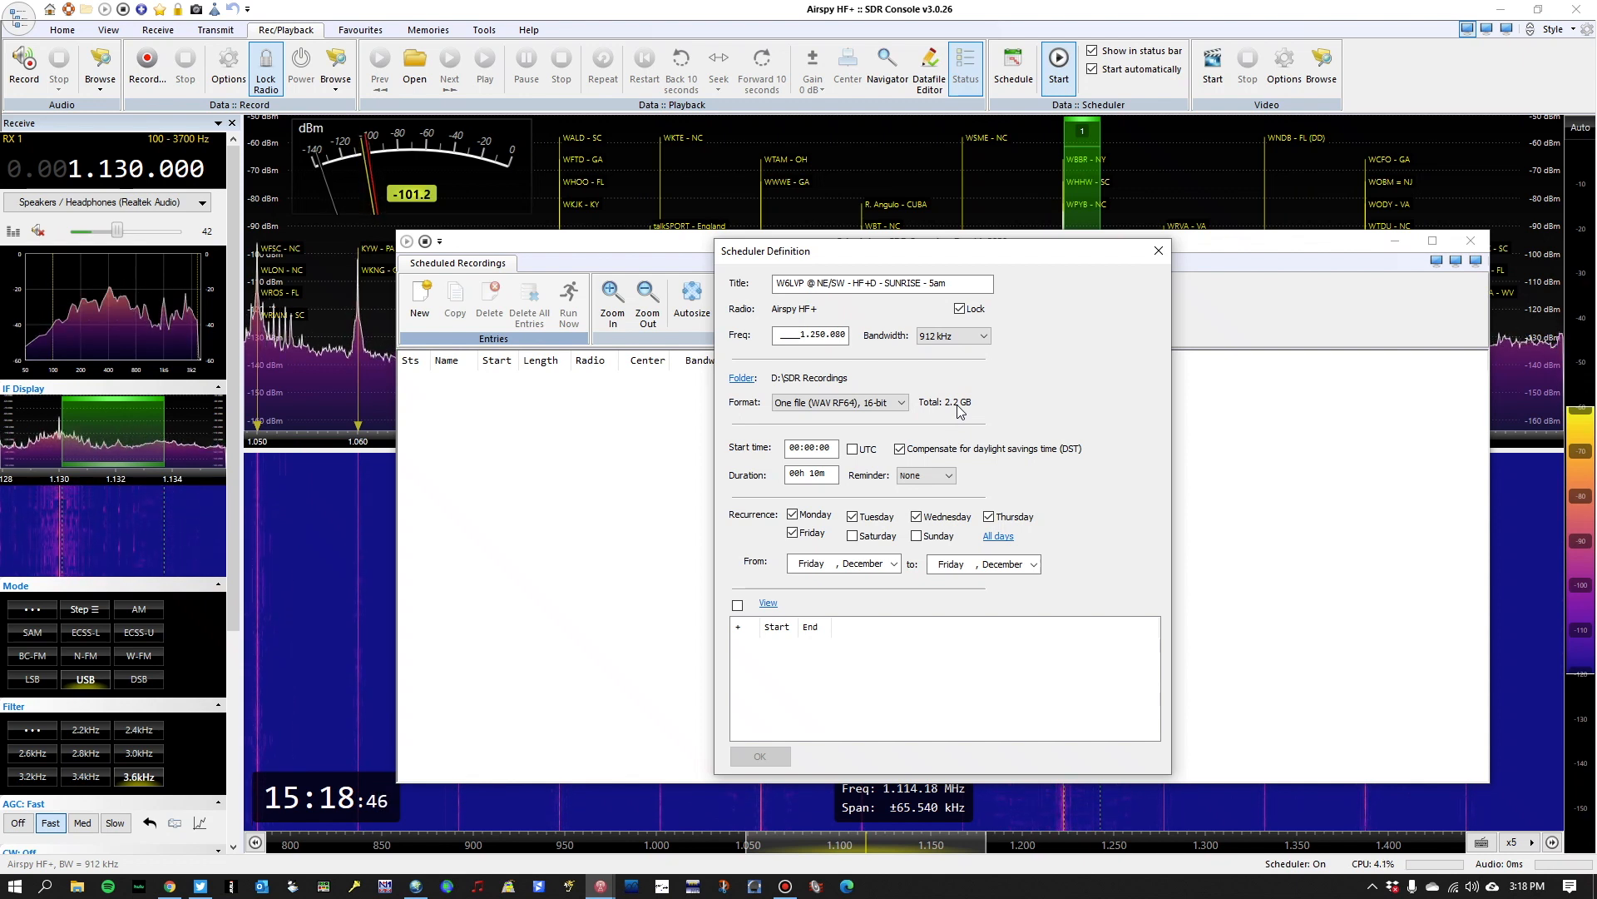
{"action": "left_click", "coordinate": [983, 336]}
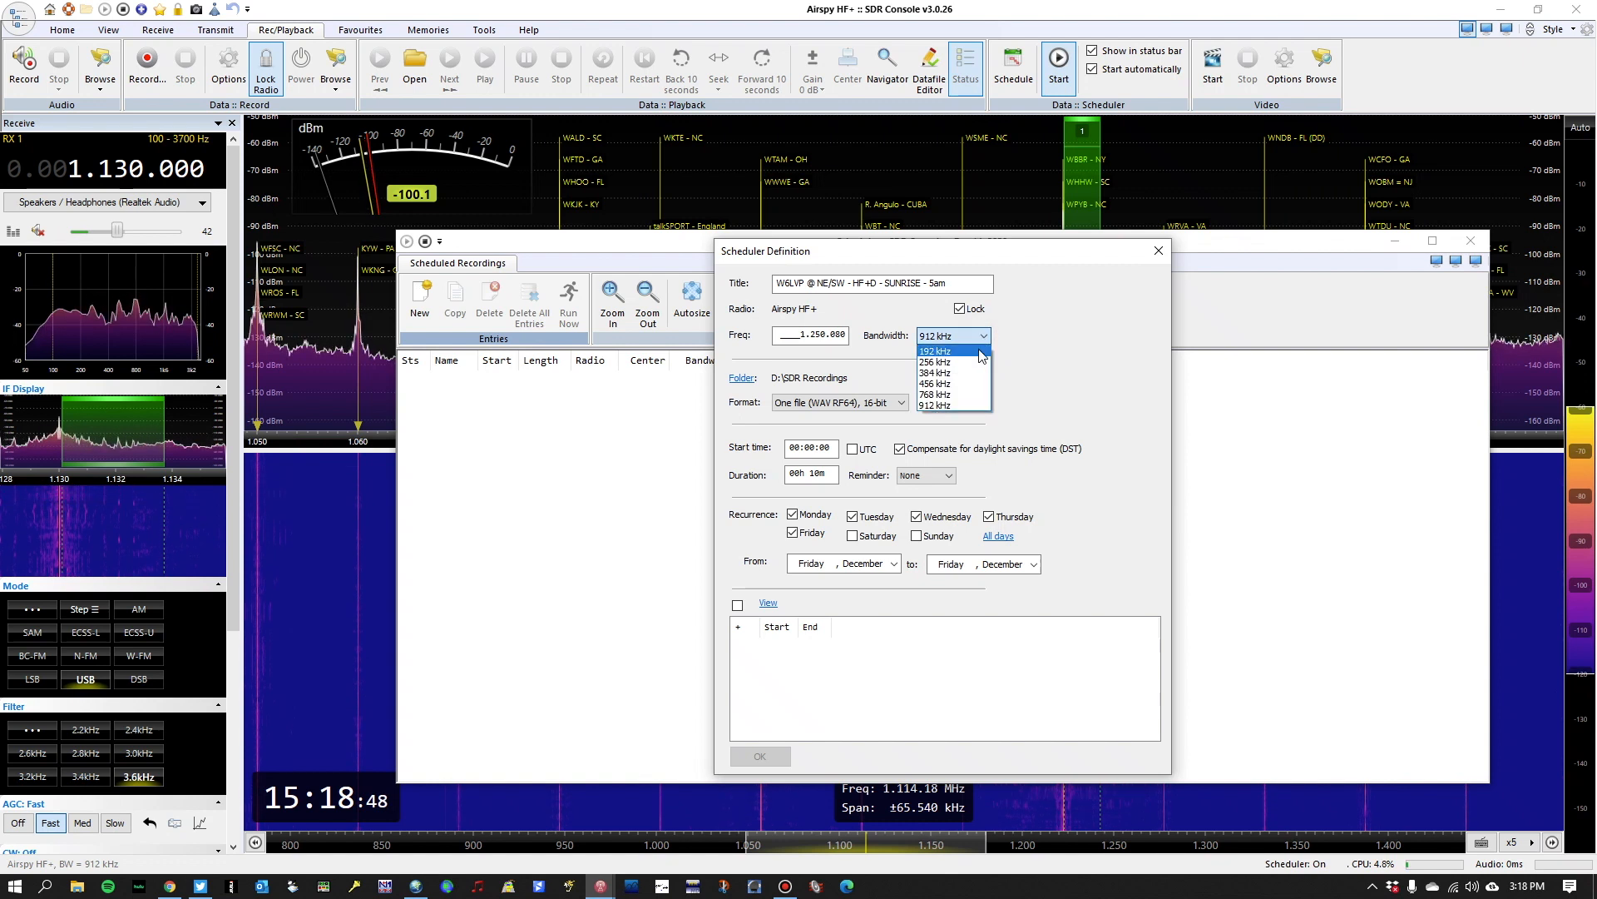
{"action": "left_click", "coordinate": [976, 349]}
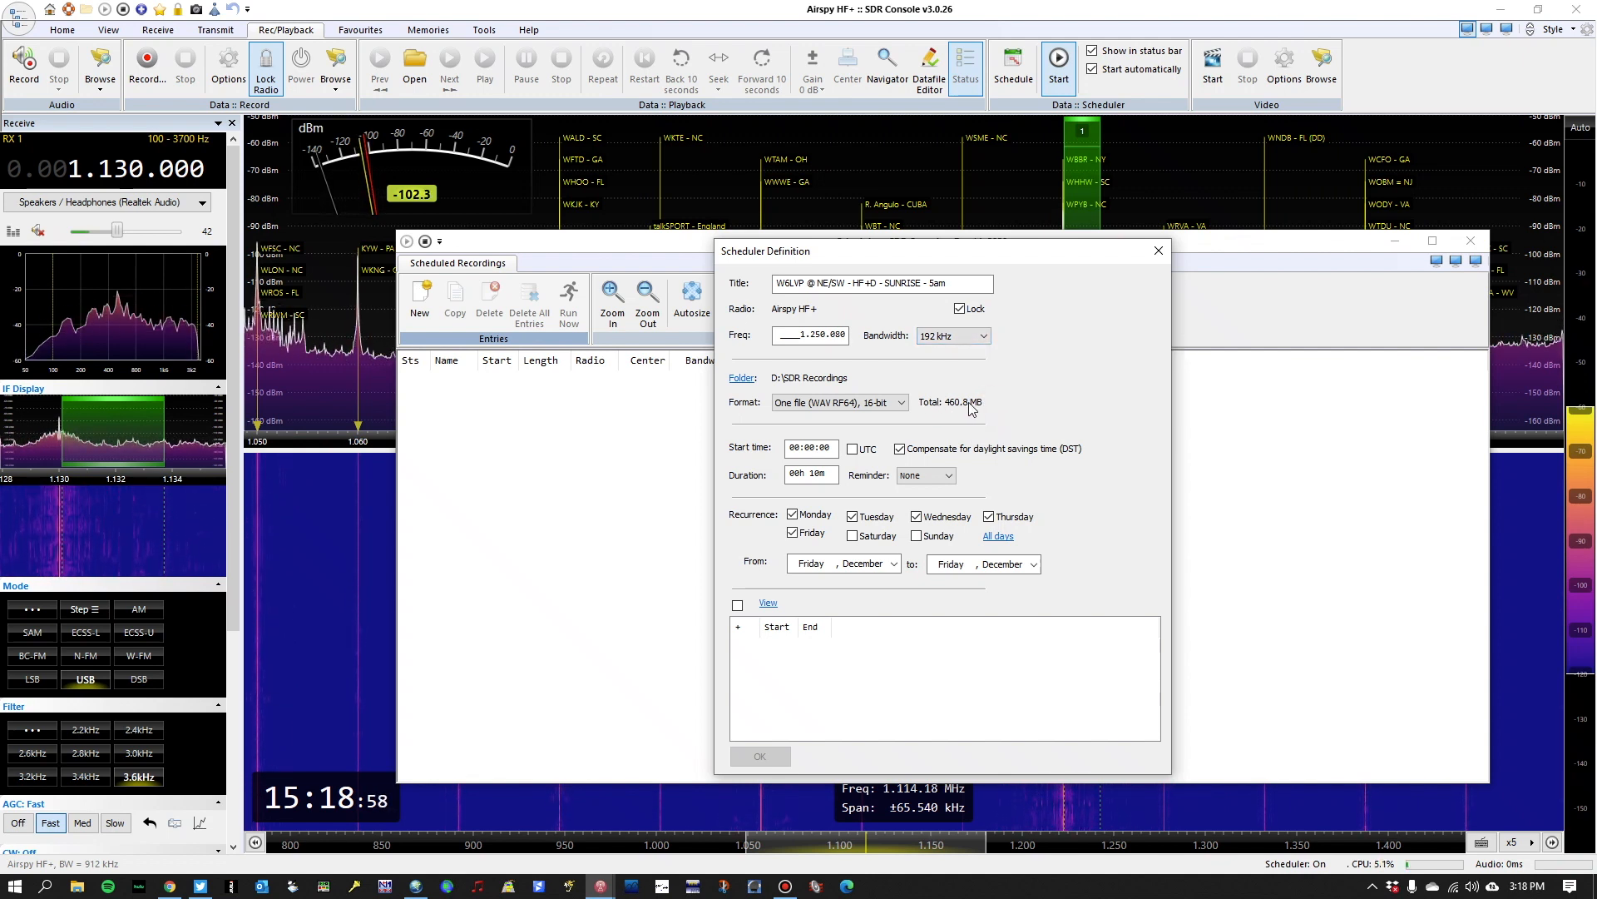
{"action": "left_click", "coordinate": [984, 336]}
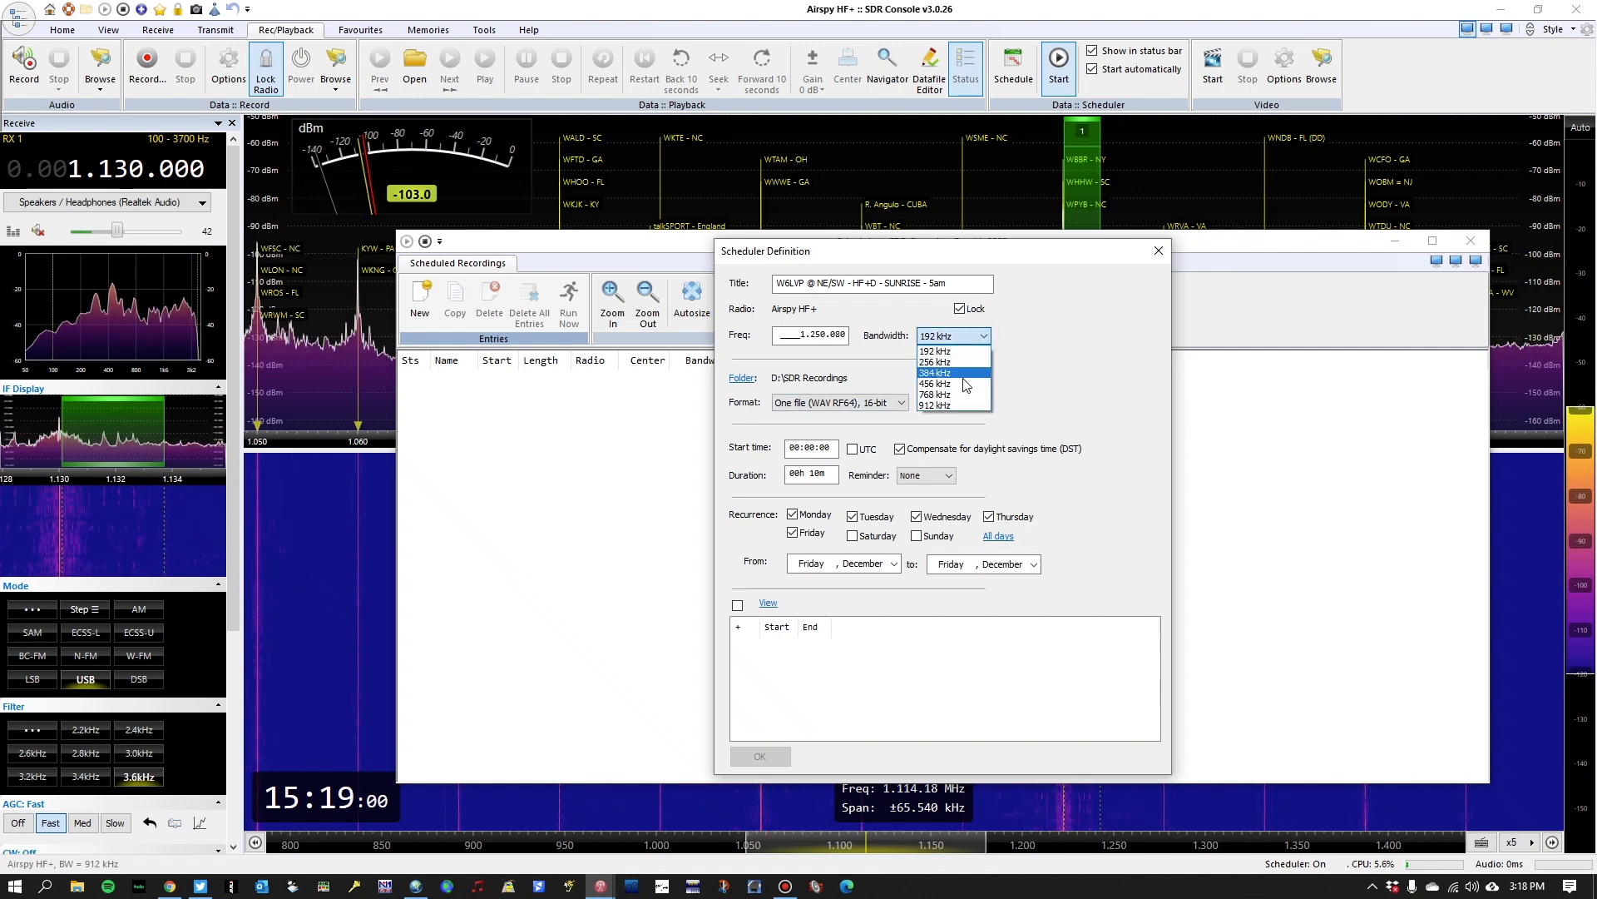
{"action": "left_click", "coordinate": [962, 406]}
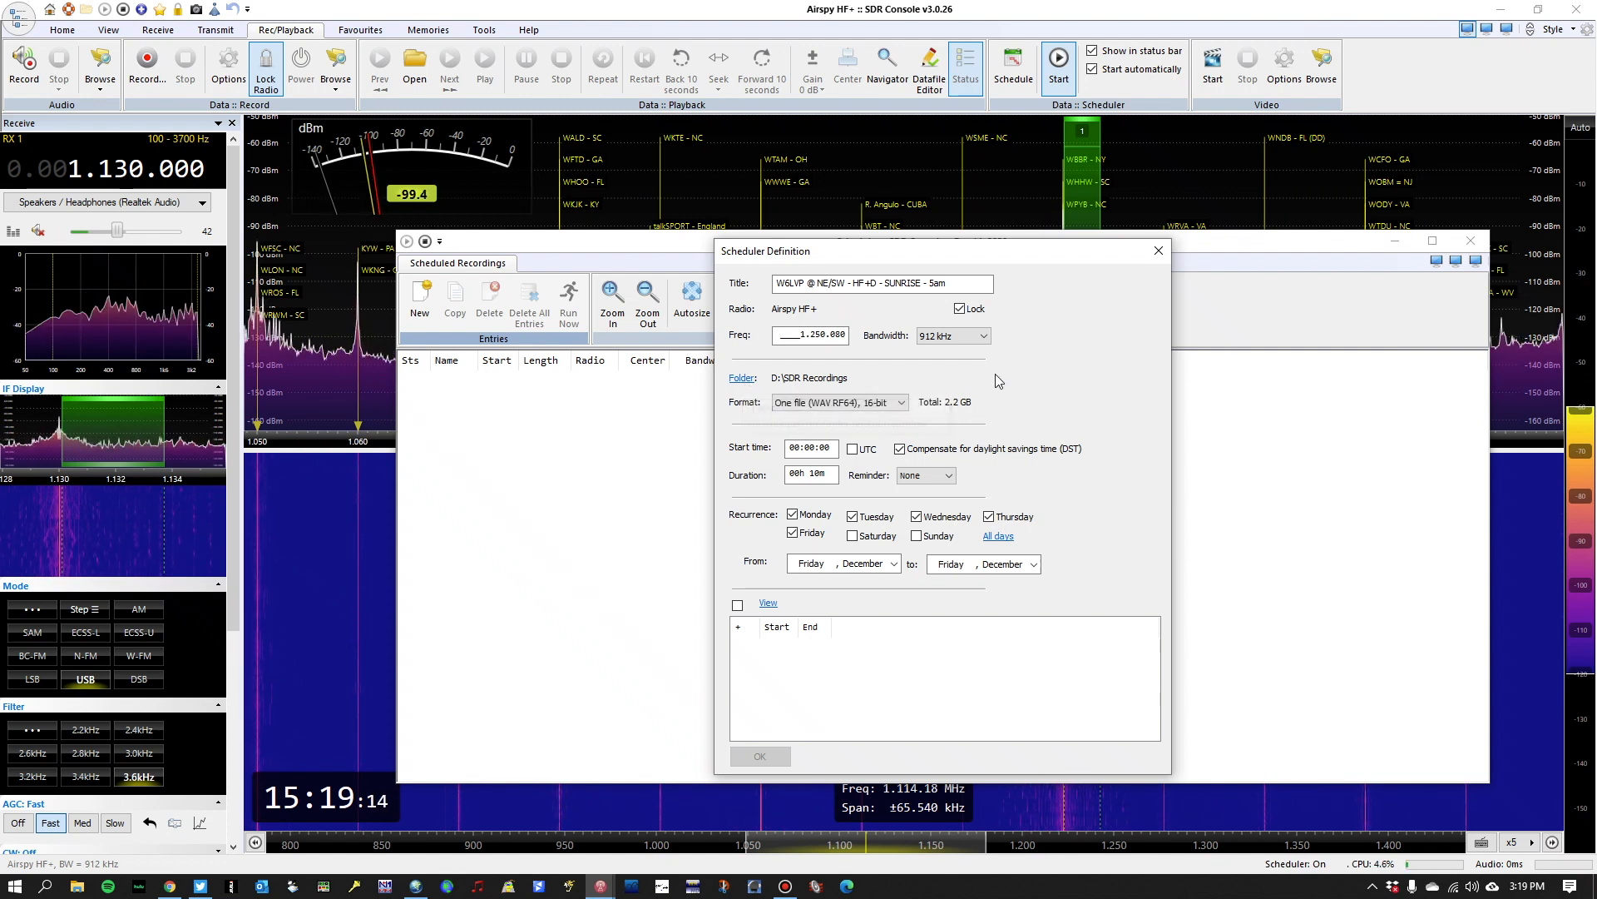
Examine the file format choices for the scheduled recording without changing the selected format.
{"action": "left_click", "coordinate": [892, 404]}
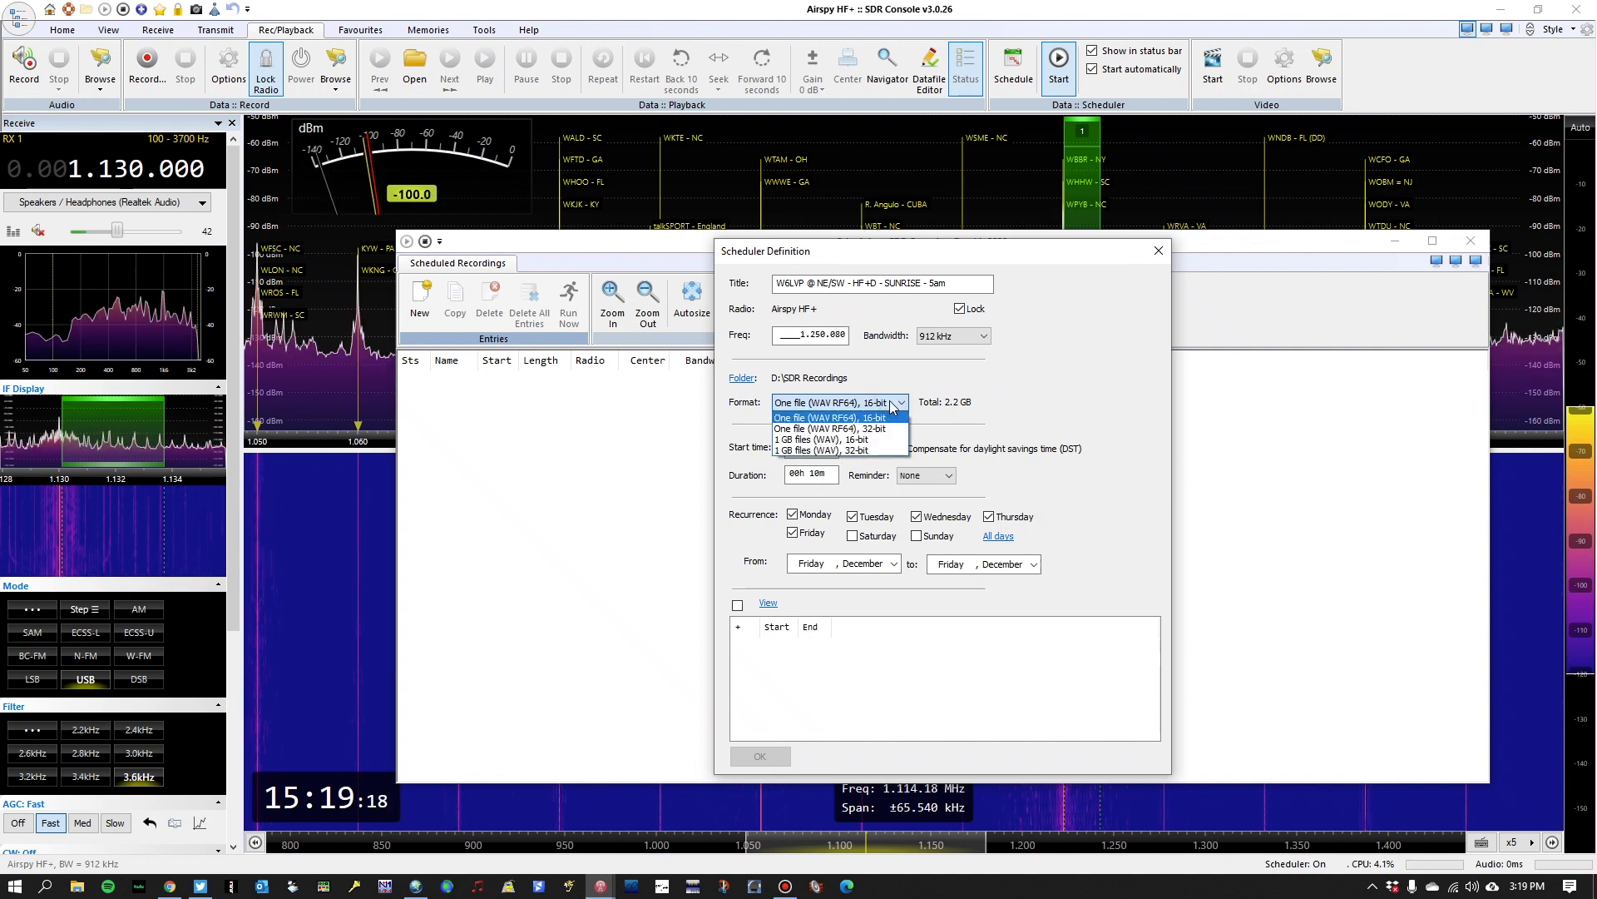
{"action": "left_click", "coordinate": [1085, 386]}
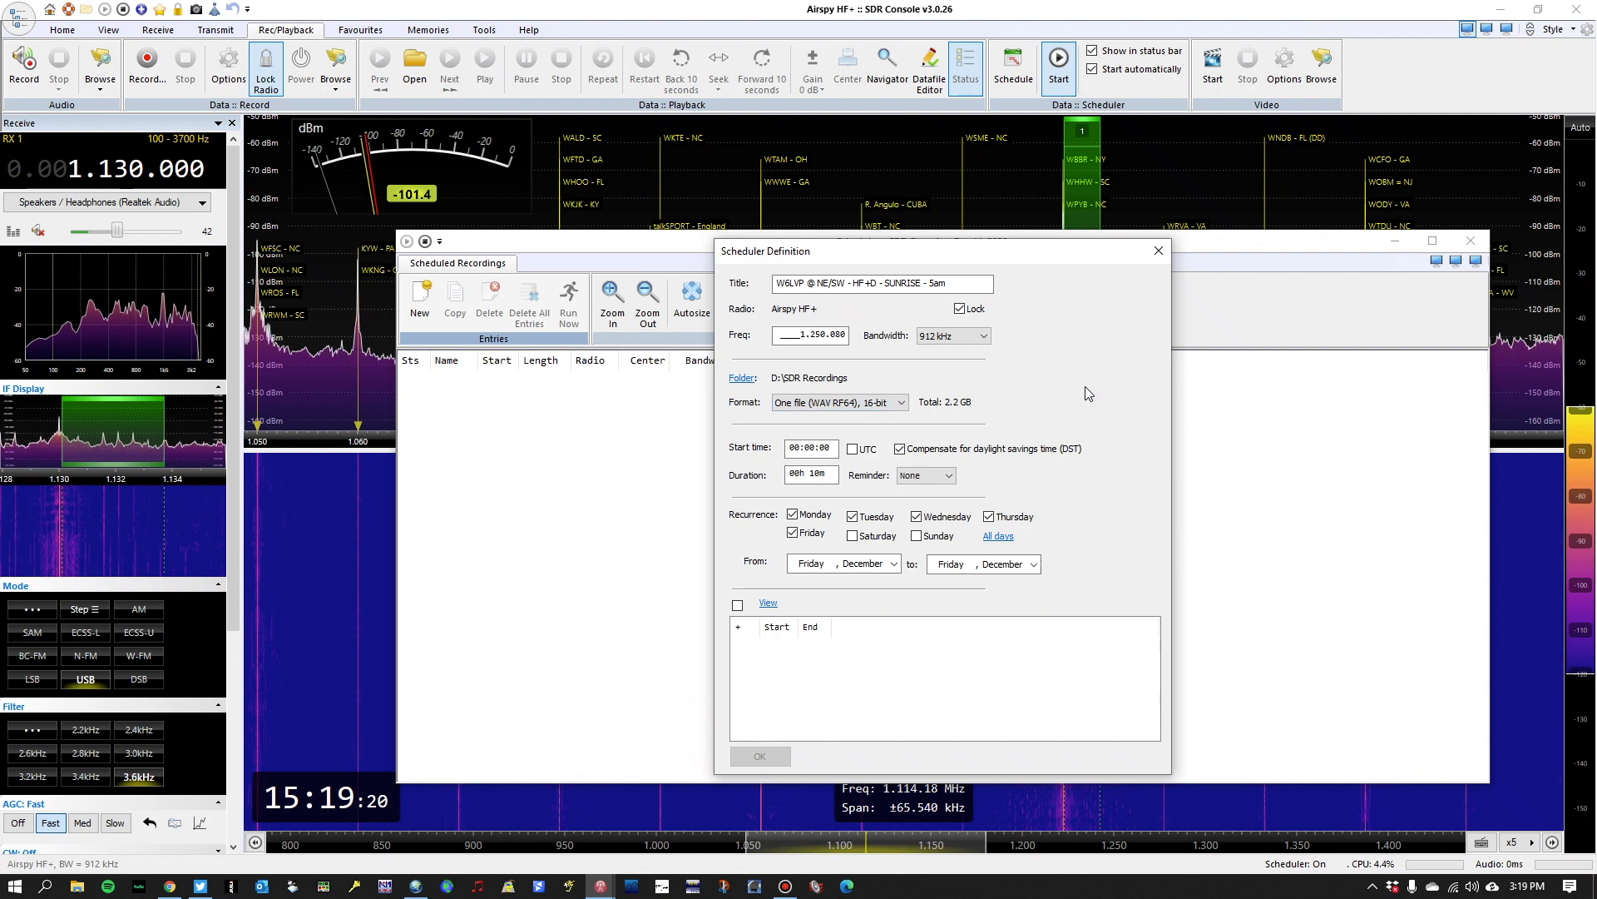
{"action": "left_click", "coordinate": [884, 413]}
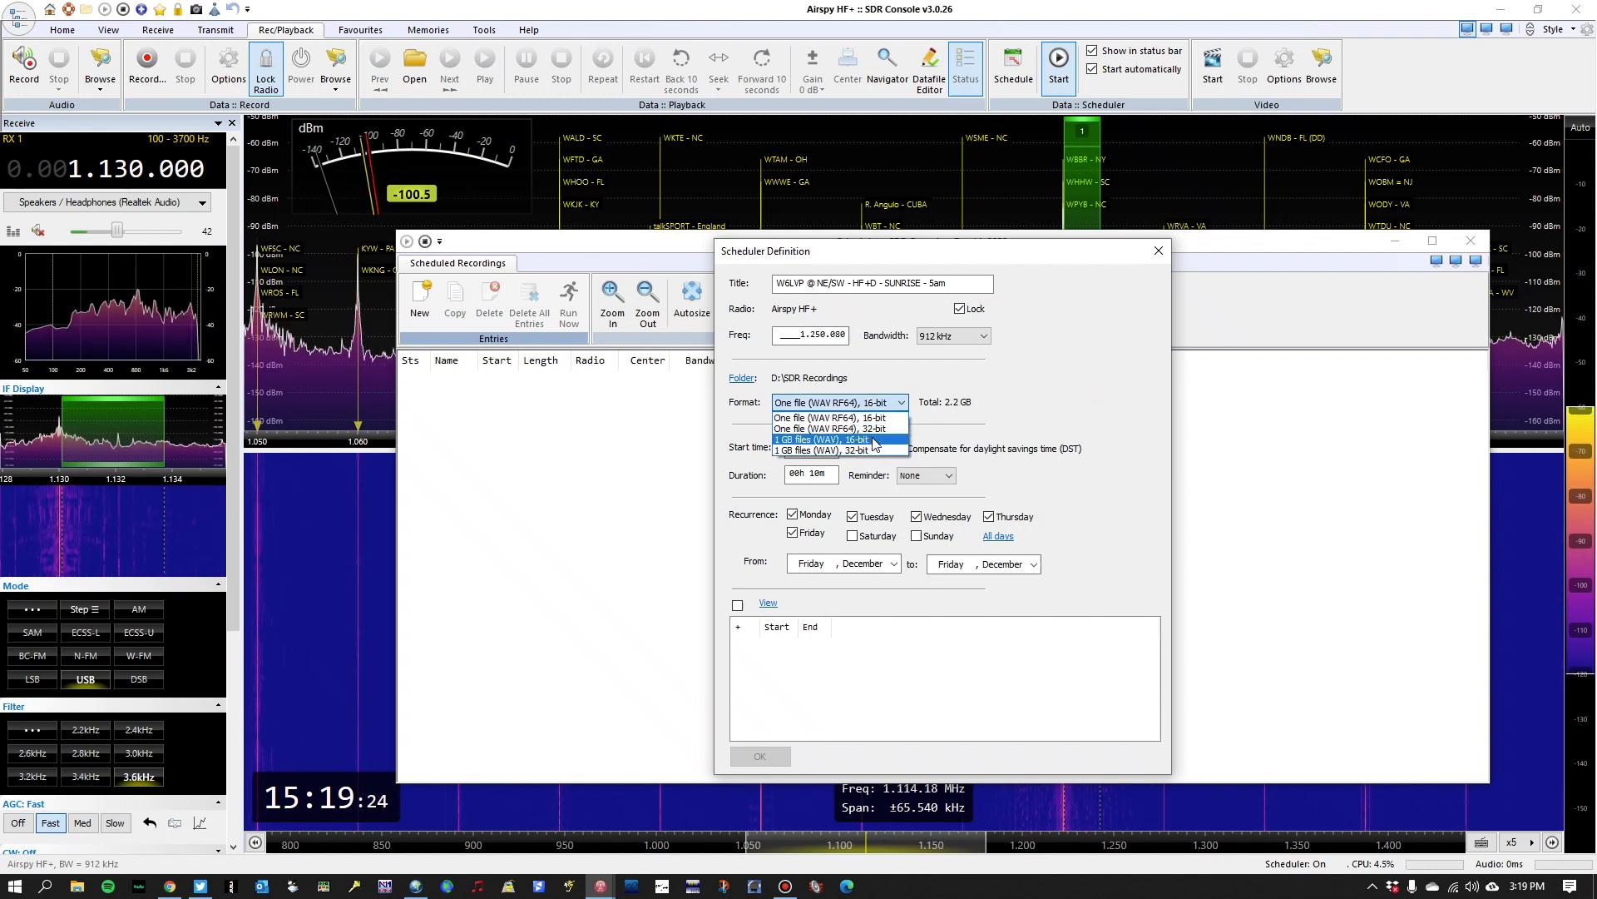
{"action": "left_click", "coordinate": [1006, 397]}
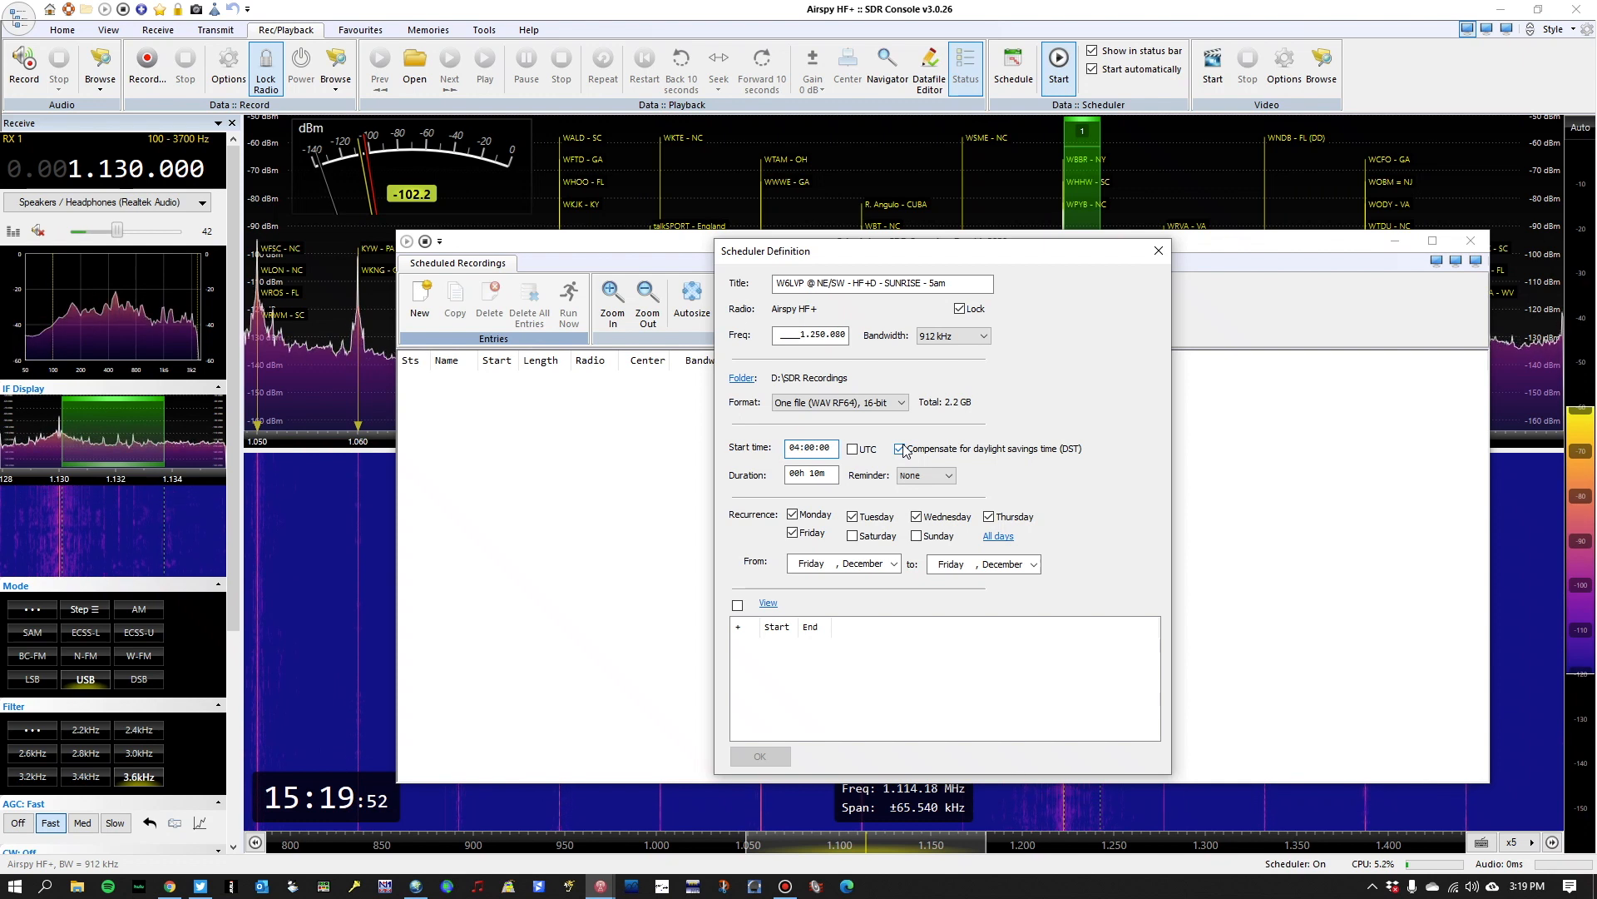
Set the scheduled recording's start time to 04:55:00.
{"action": "type", "text": "55"}
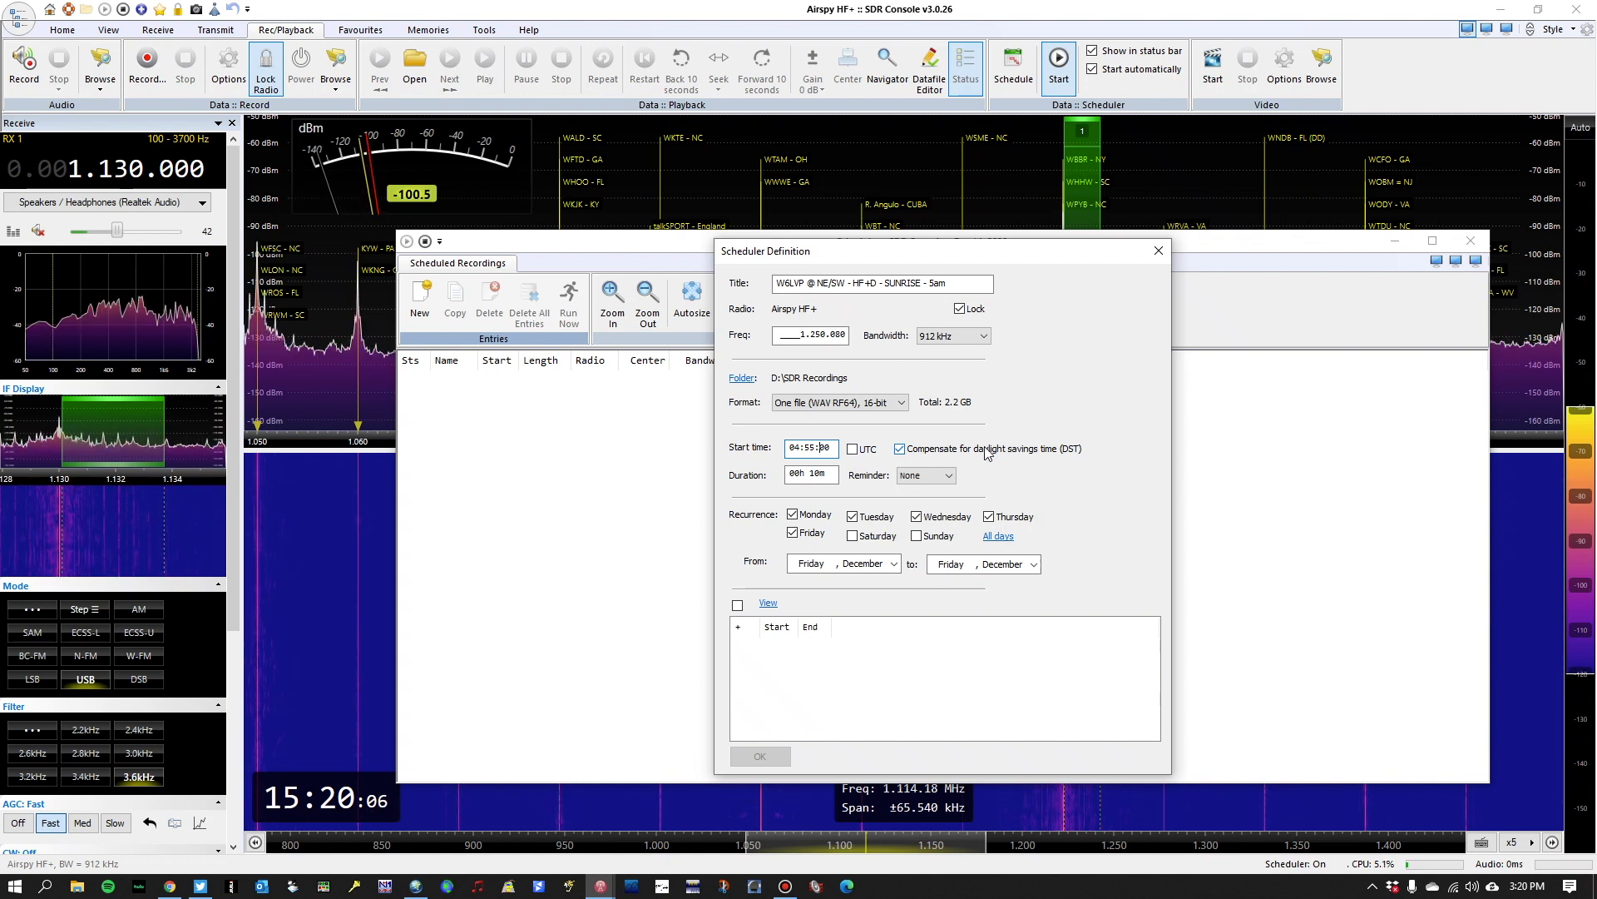
Set the scheduled recording's duration to 00h 12m.
{"action": "left_click", "coordinate": [815, 474]}
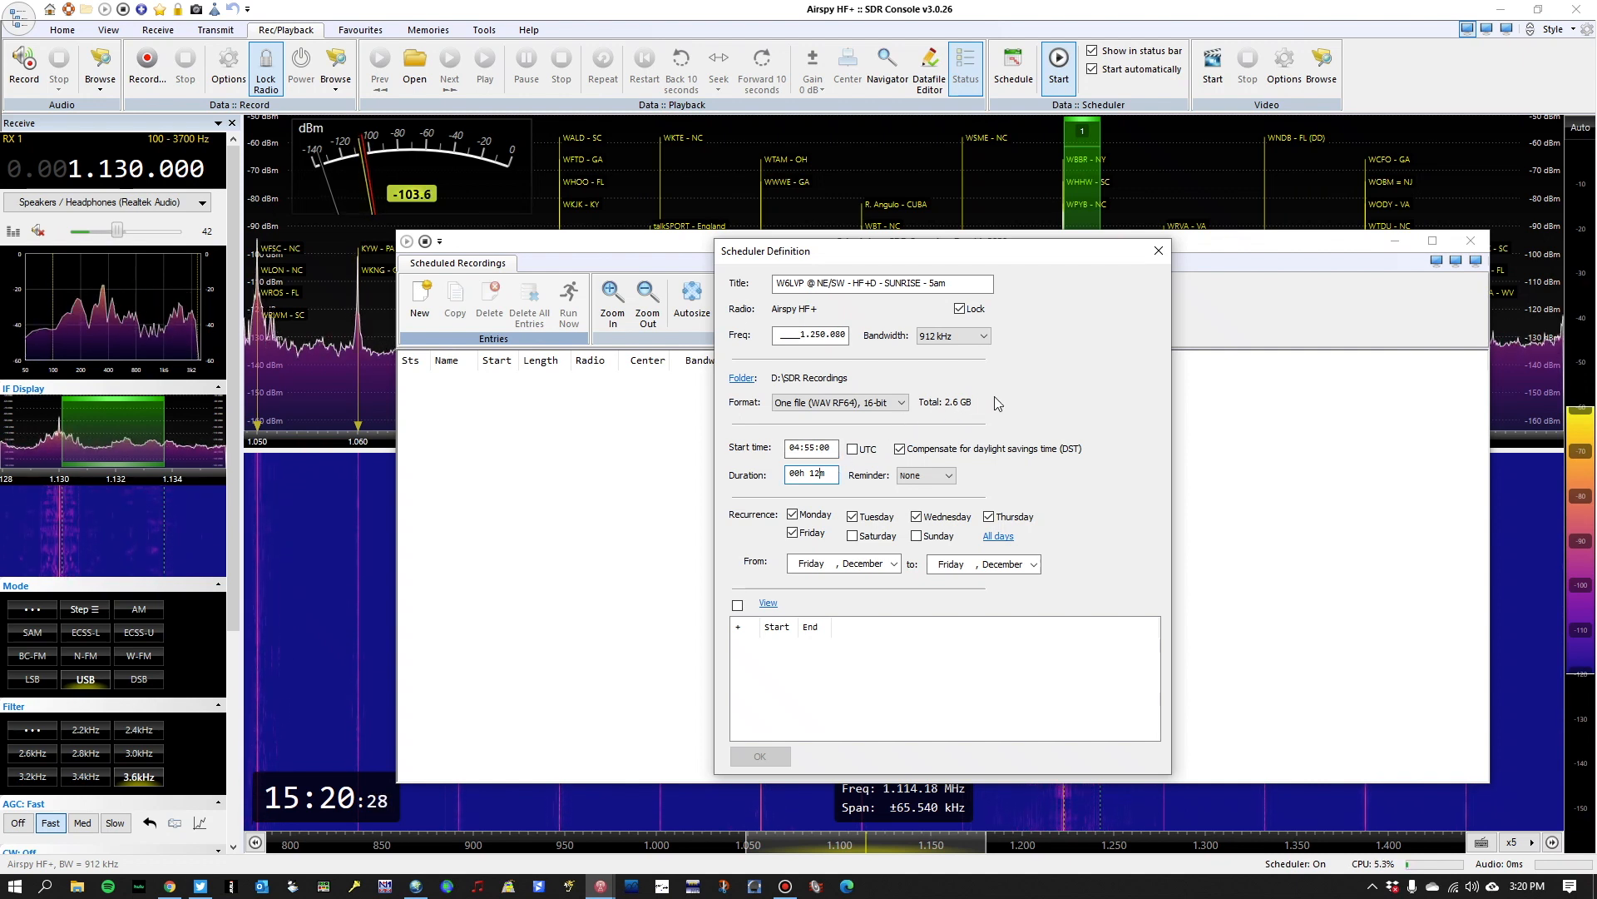
Examine the reminder time choices for the scheduled recording, leaving the reminder at None.
{"action": "left_click", "coordinate": [940, 479]}
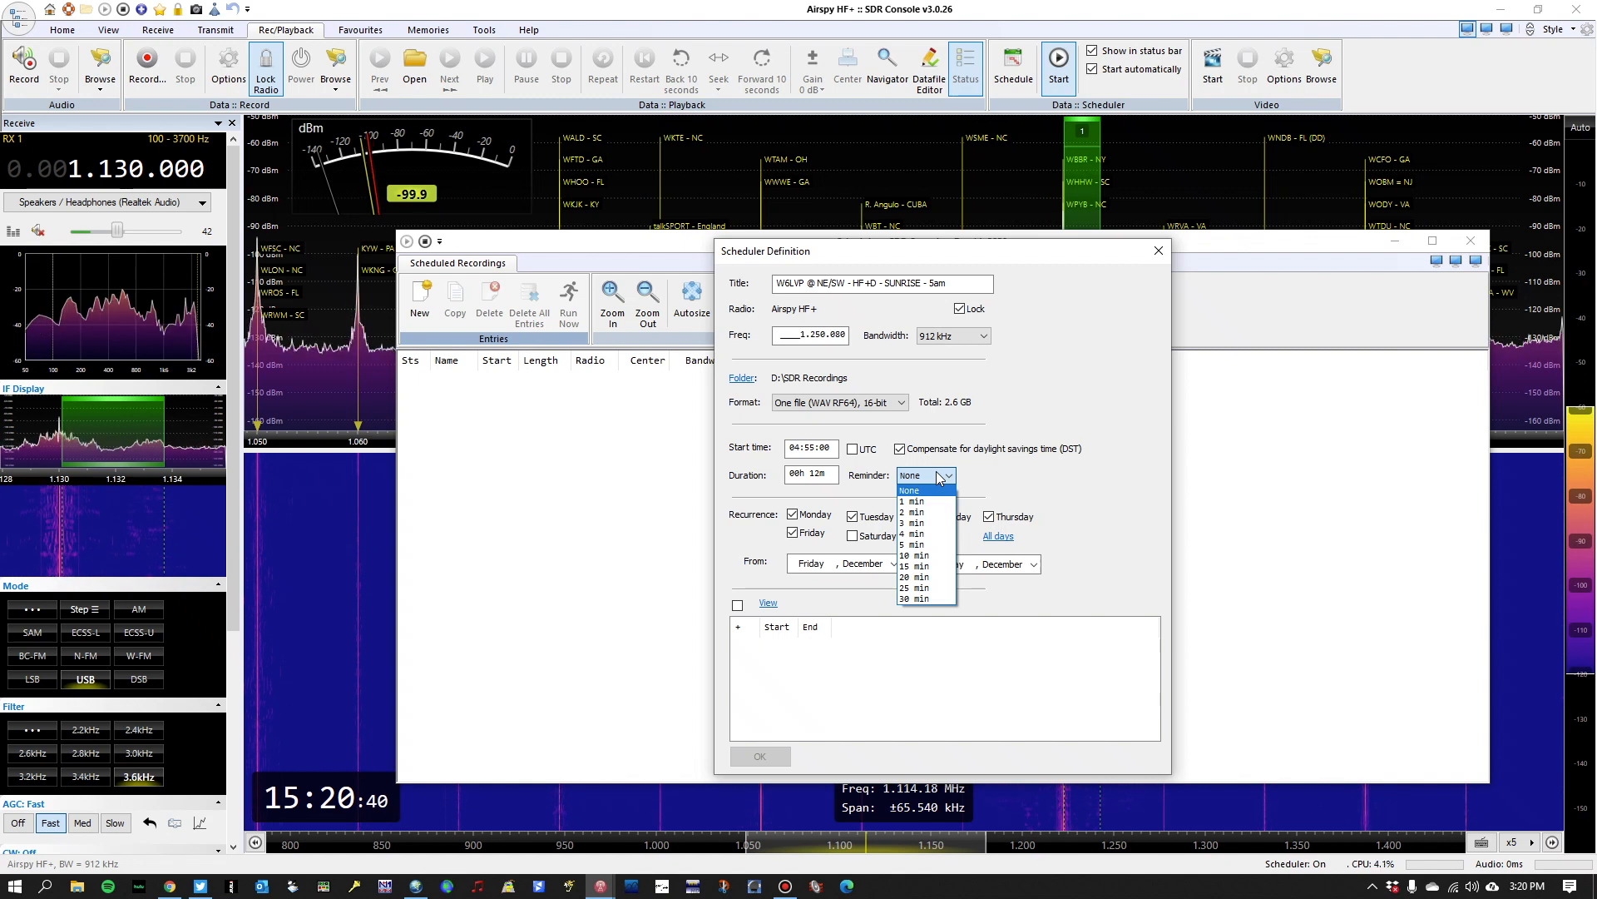
{"action": "left_click", "coordinate": [1054, 471]}
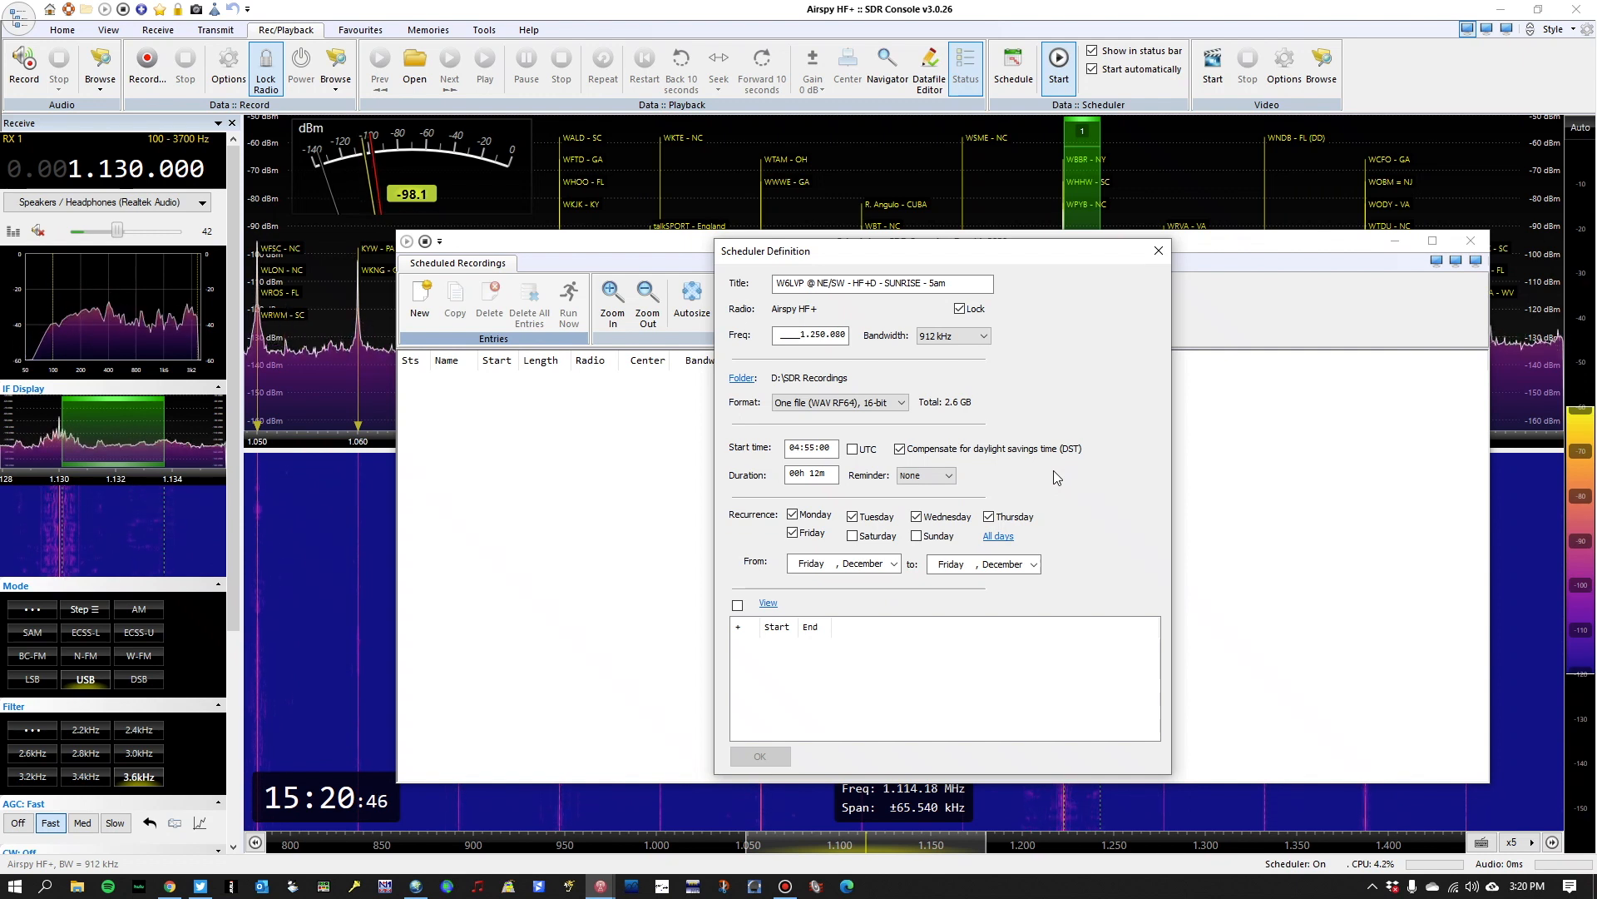
{"action": "left_click", "coordinate": [925, 475]}
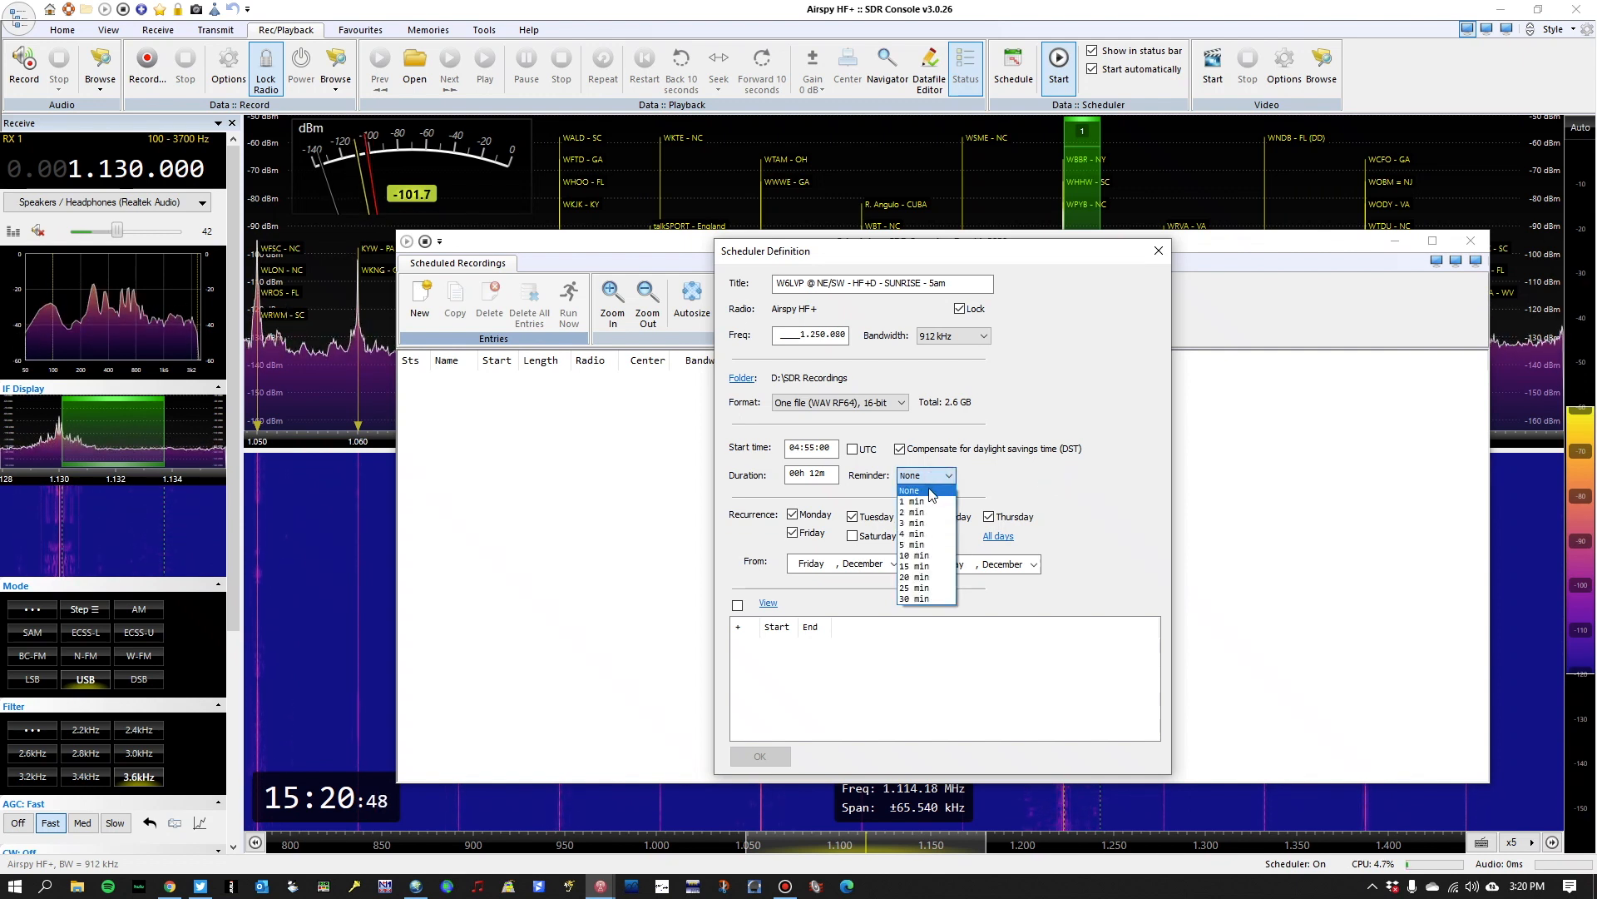
{"action": "left_click", "coordinate": [1050, 478]}
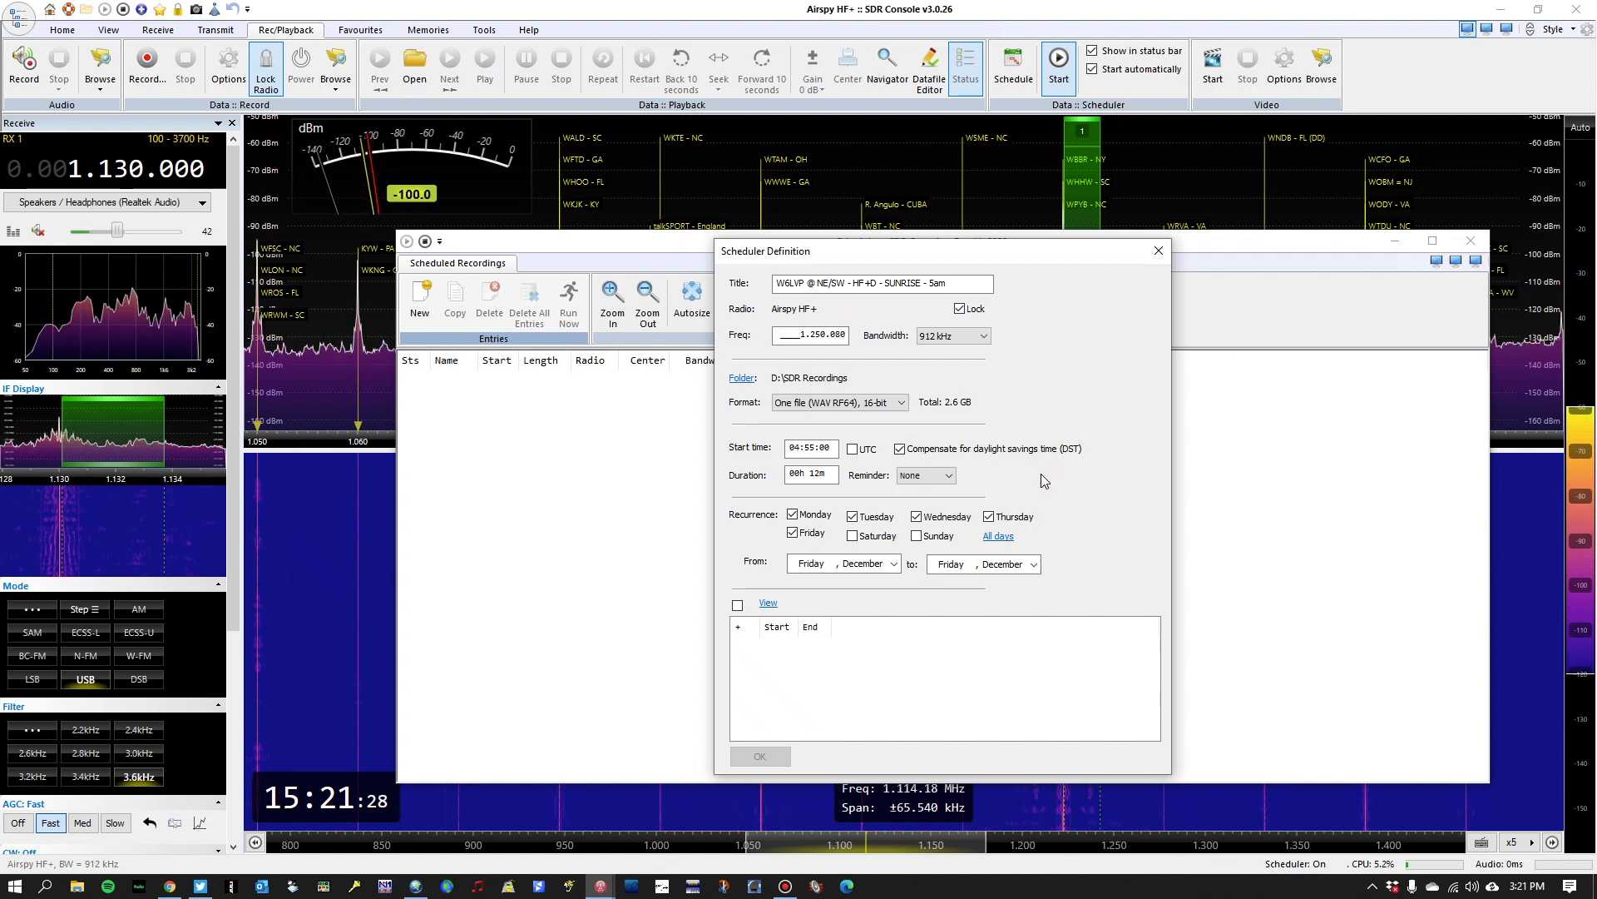
{"action": "left_click", "coordinate": [949, 477]}
{"action": "left_click", "coordinate": [992, 483]}
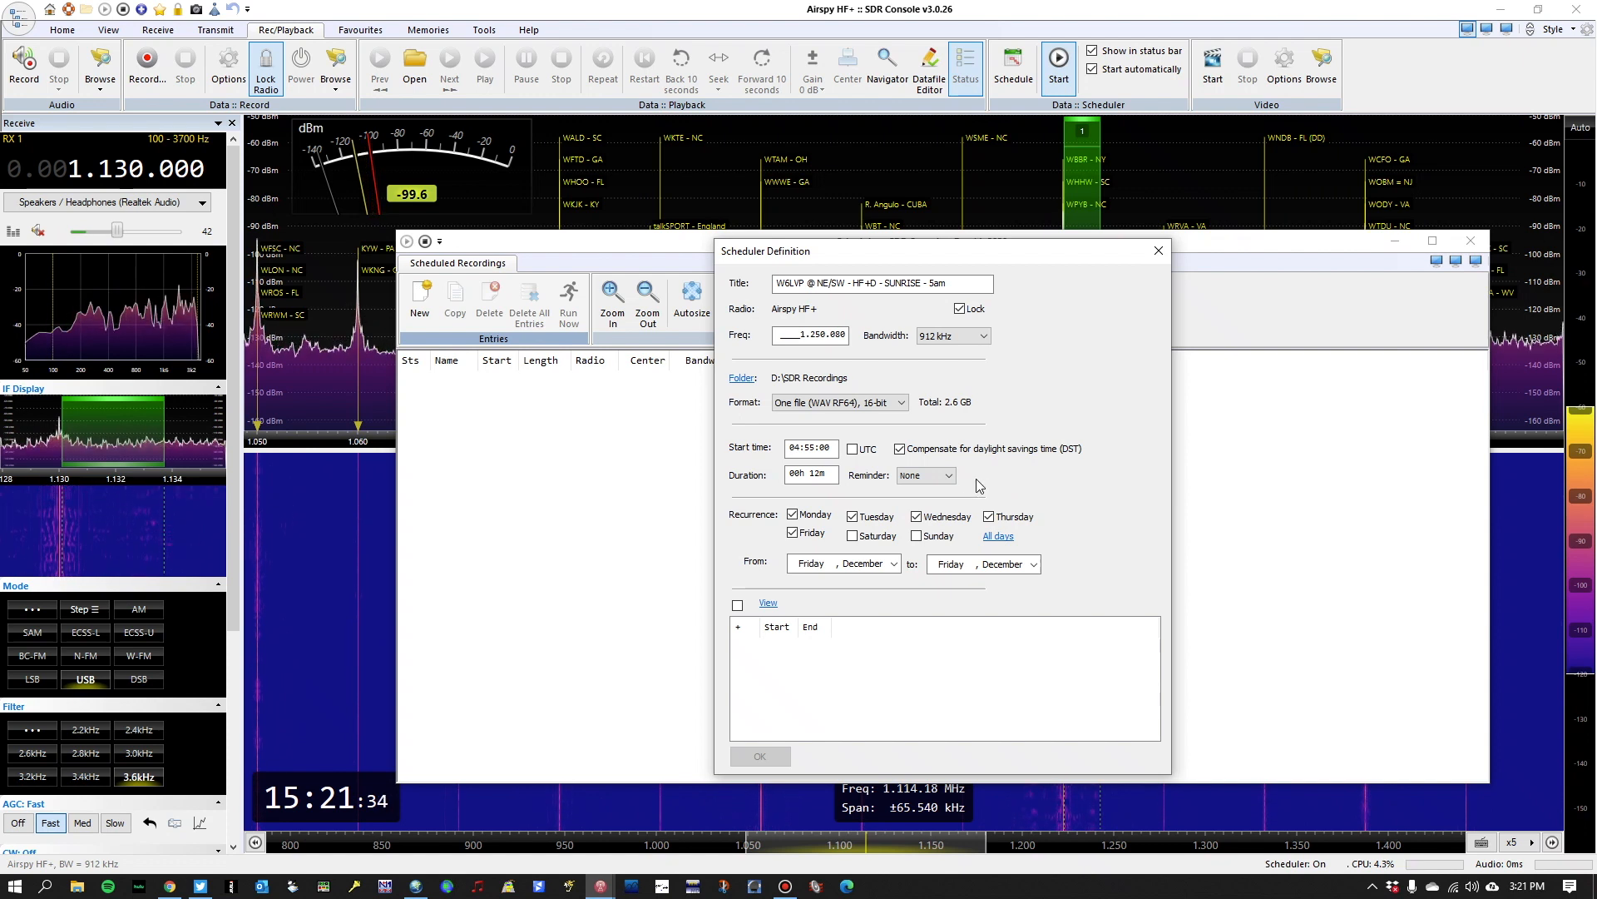
{"action": "left_click", "coordinate": [948, 475]}
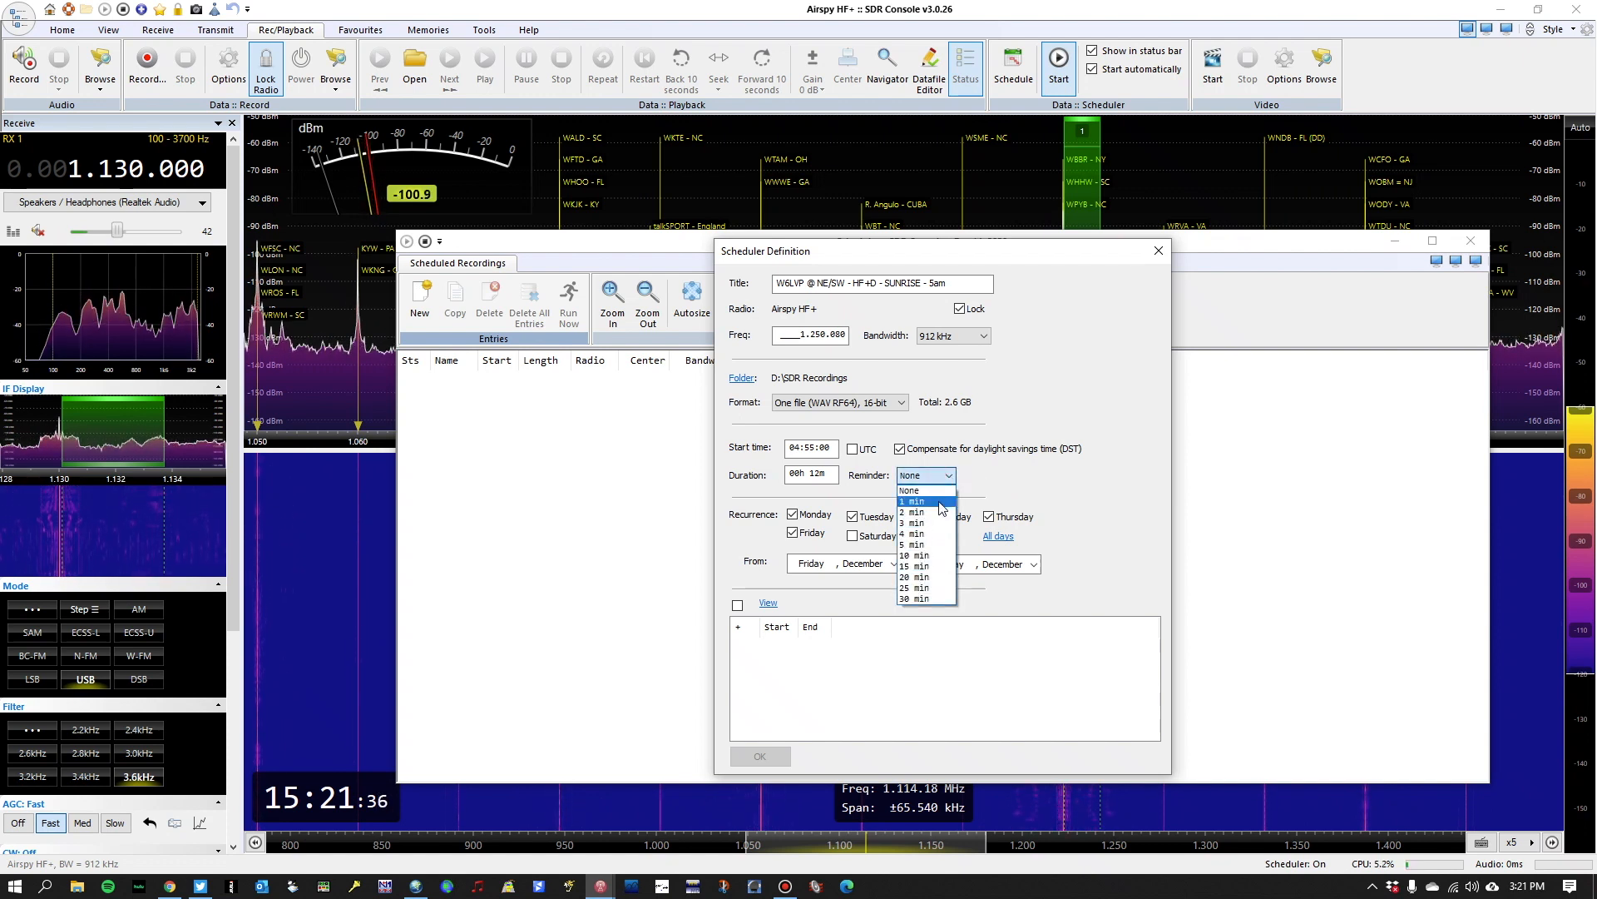
{"action": "left_click", "coordinate": [990, 485]}
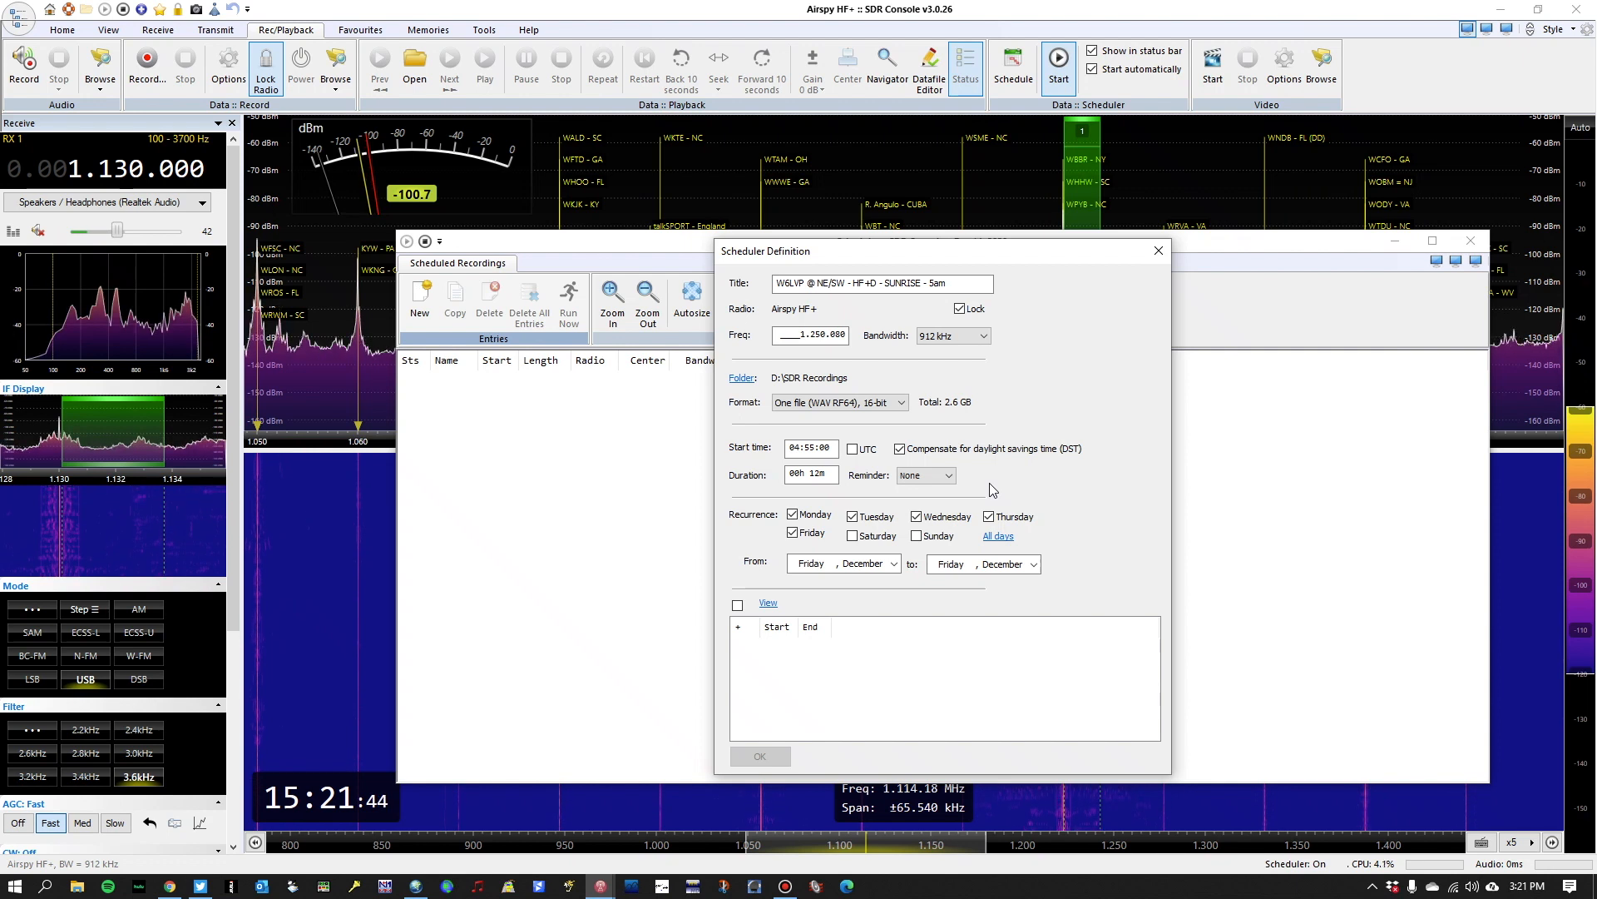
Try adding Saturday and Sunday to the recurrence days and clear both again, keeping Monday through Friday.
{"action": "left_click", "coordinate": [793, 532]}
{"action": "left_click", "coordinate": [853, 535]}
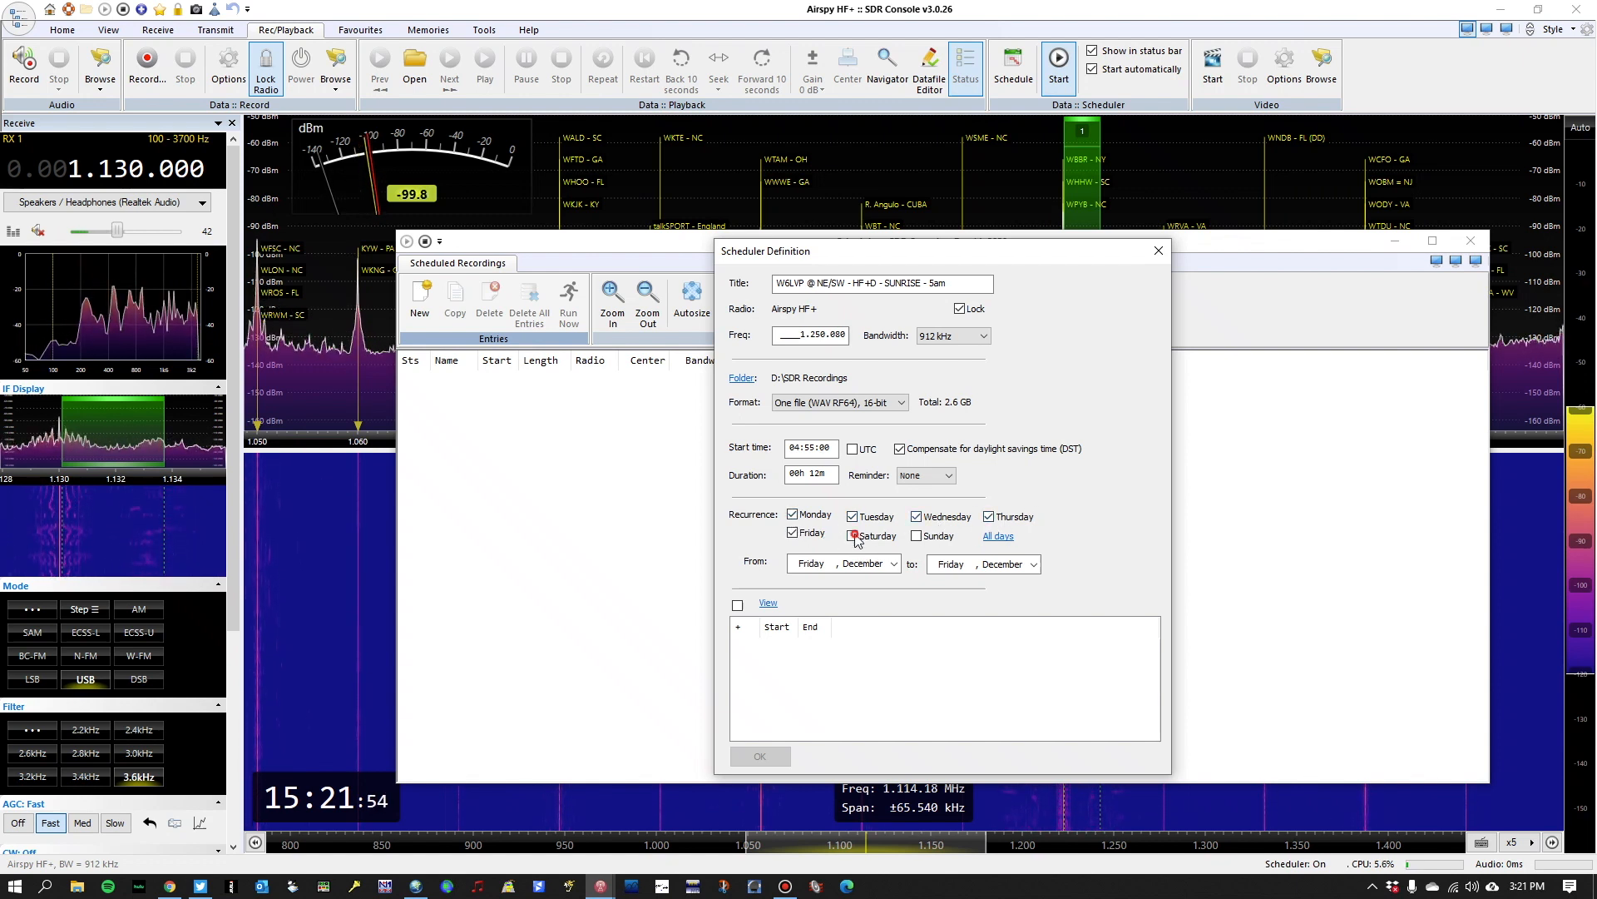
{"action": "left_click", "coordinate": [917, 537]}
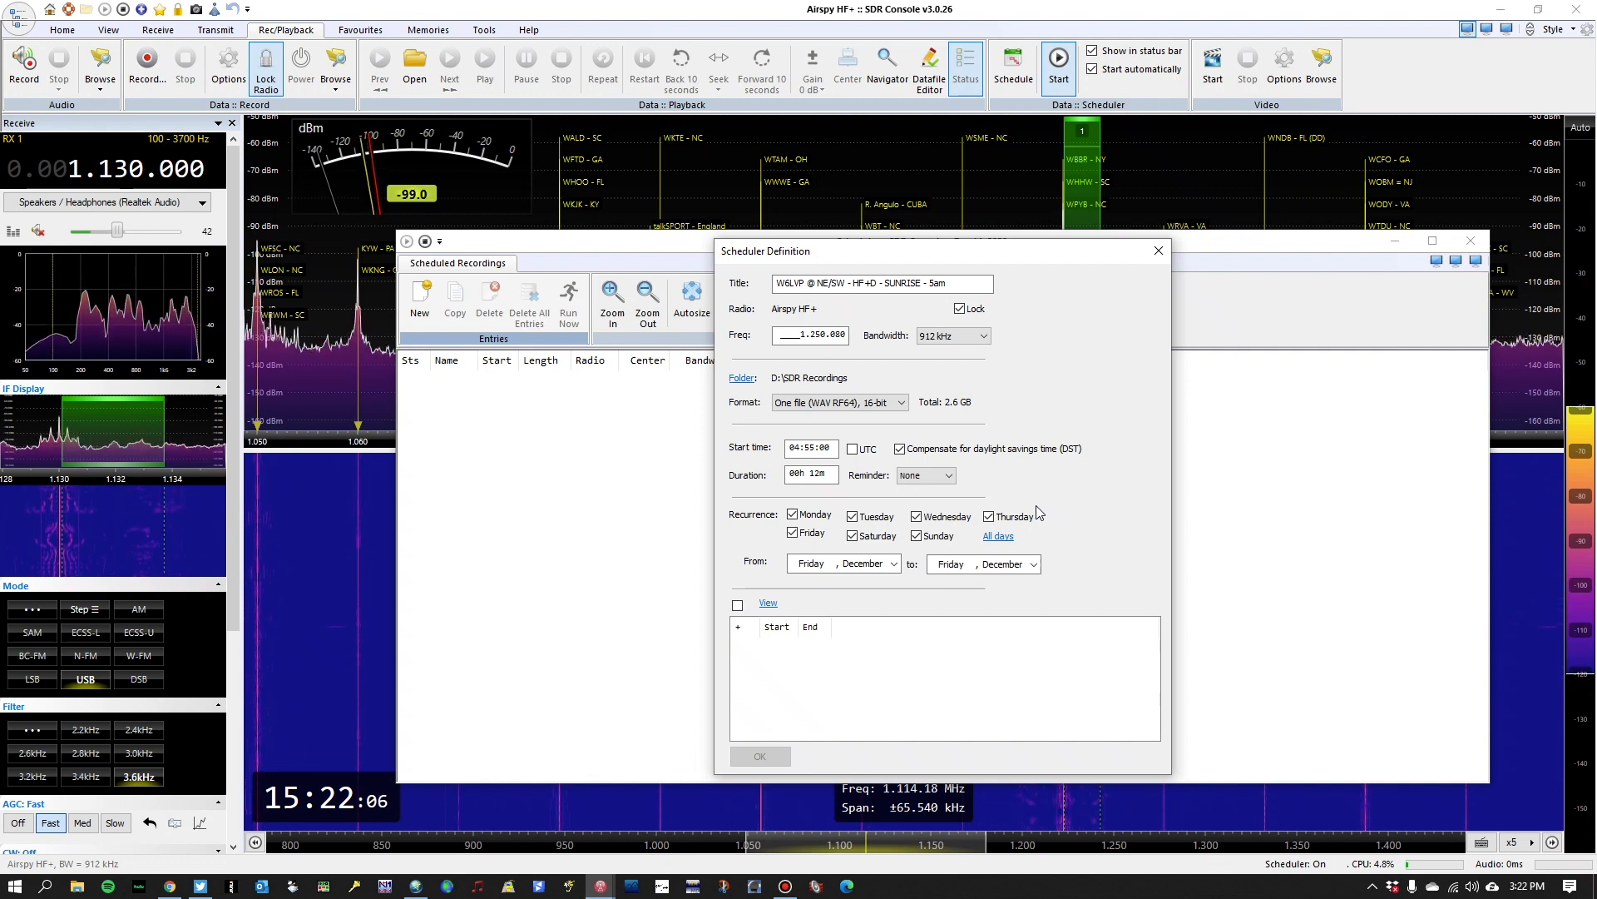
{"action": "left_click", "coordinate": [892, 542]}
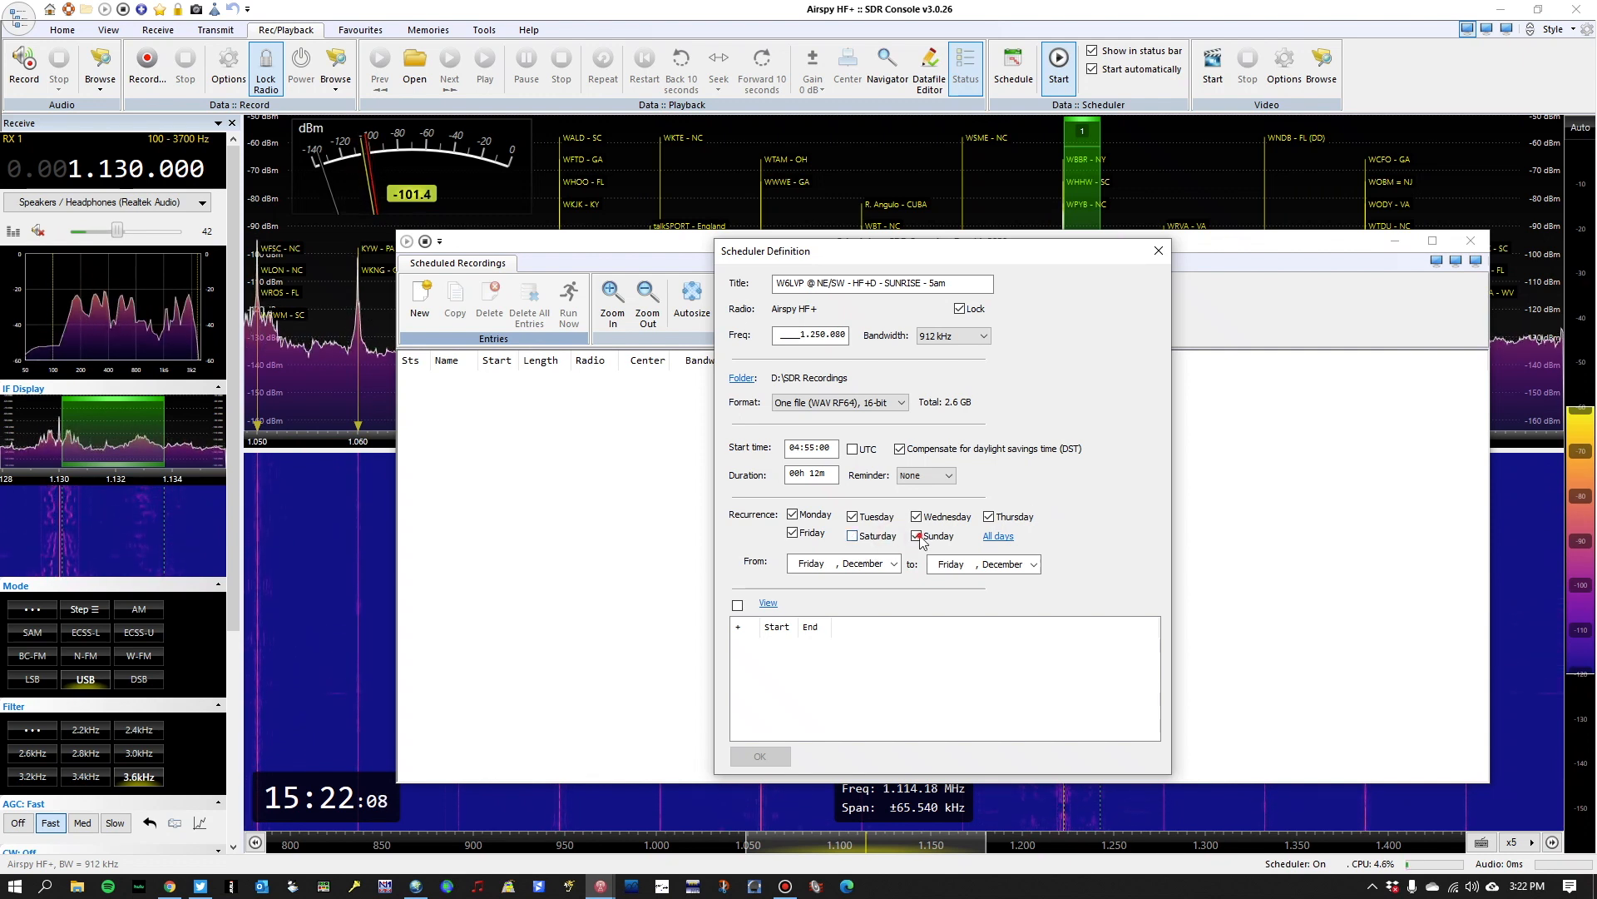
{"action": "left_click", "coordinate": [917, 536]}
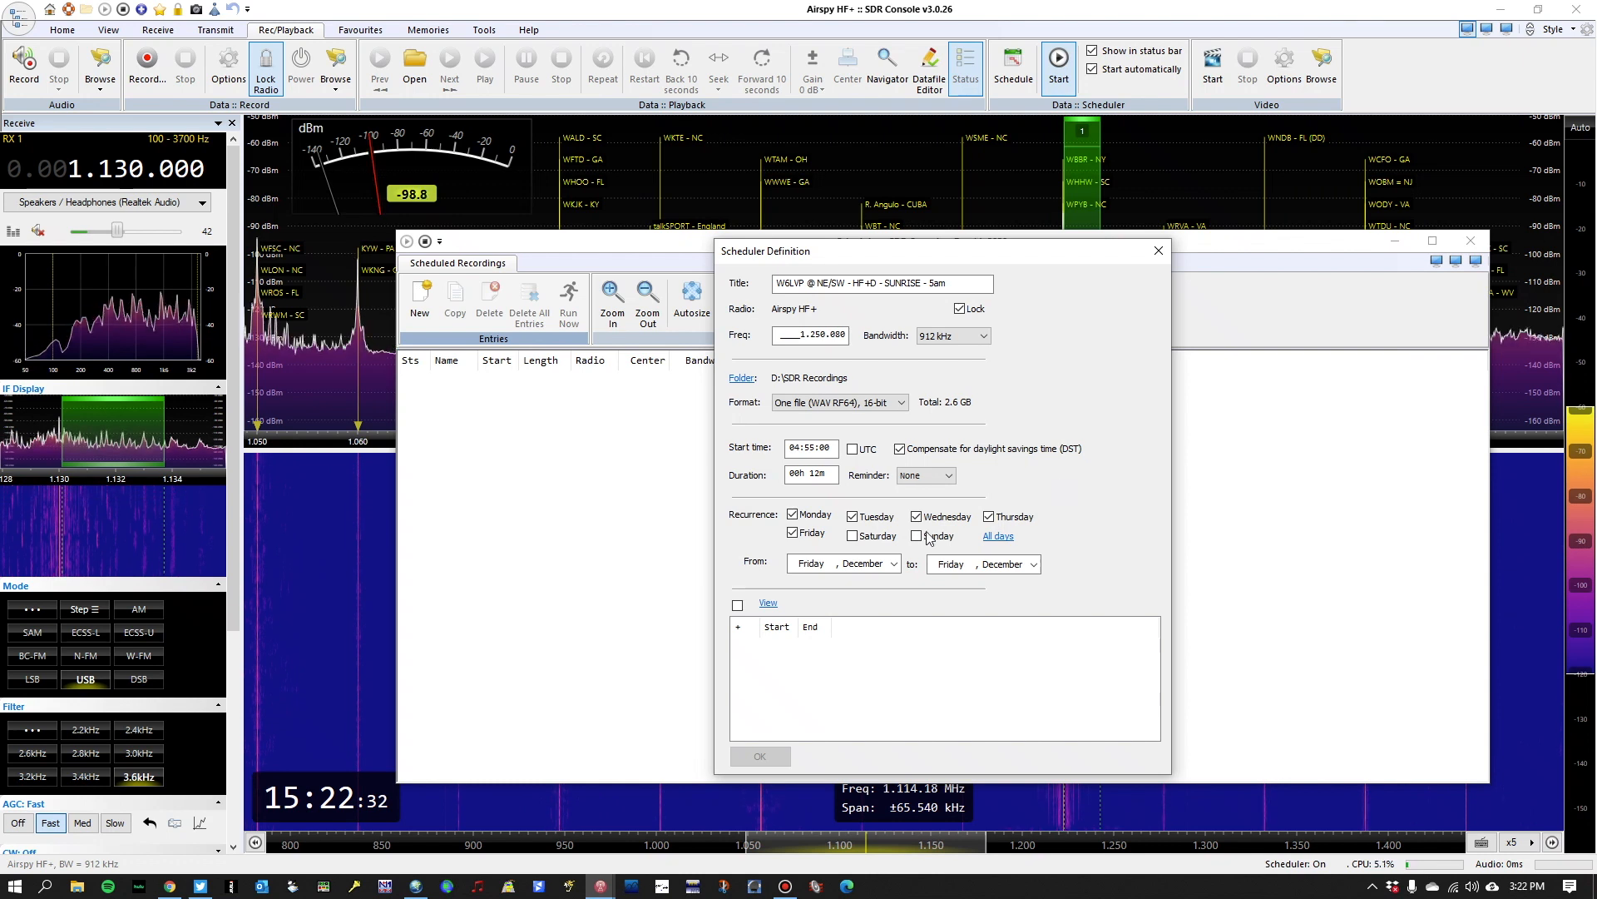
Set the recurrence period to run from Monday, December 21, 2020 to Friday, January 1, 2021.
{"action": "left_click", "coordinate": [901, 564]}
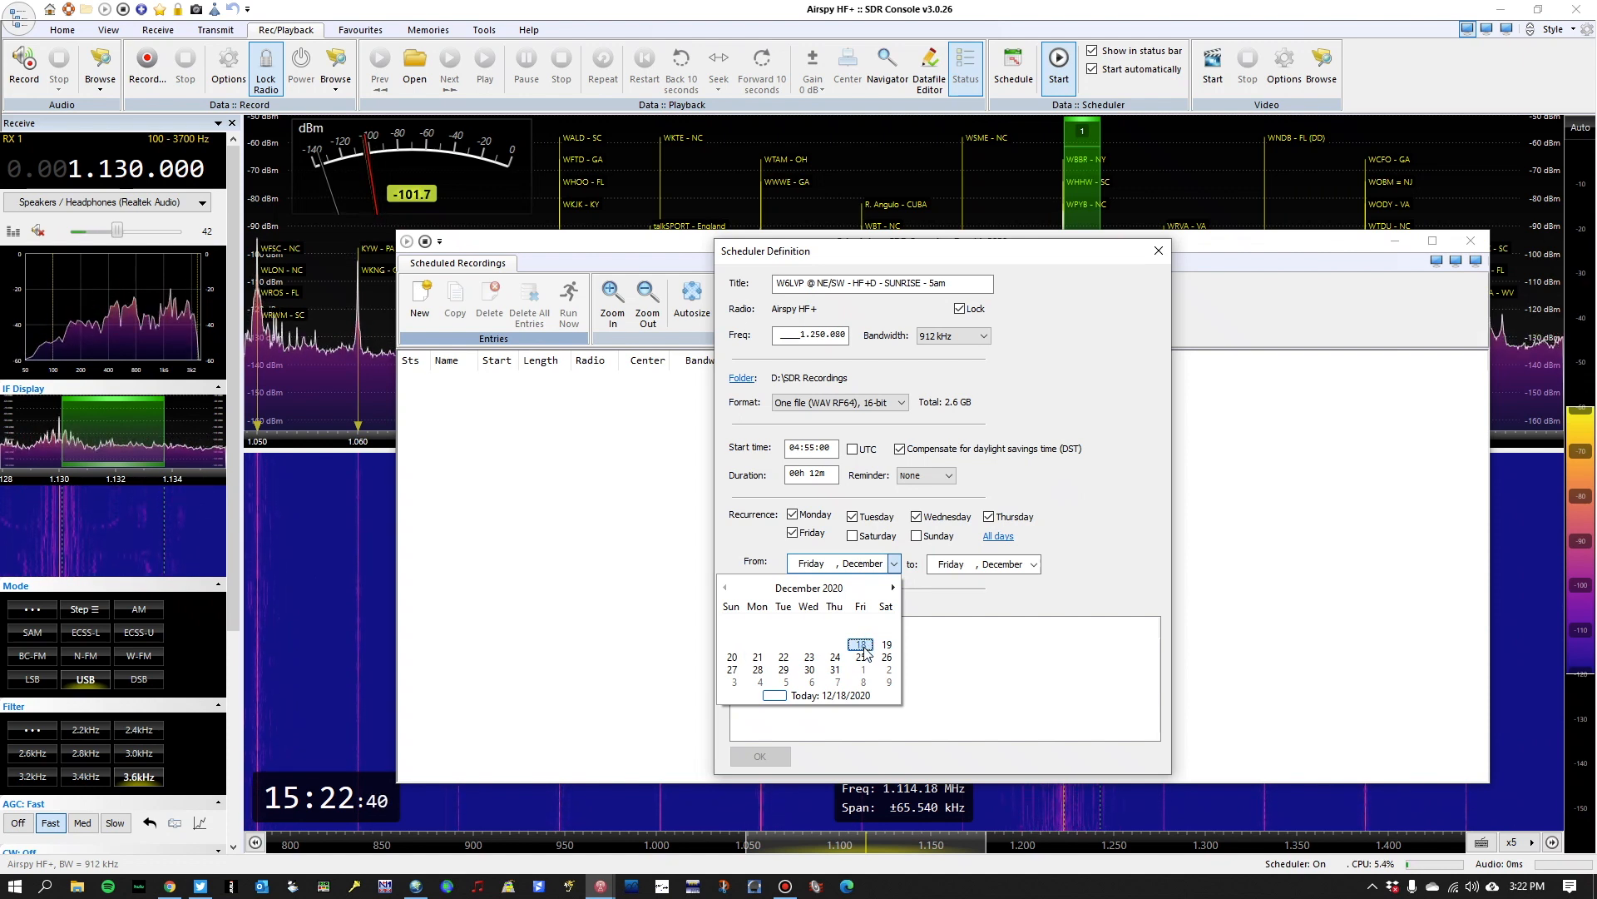
{"action": "left_click", "coordinate": [758, 657]}
{"action": "left_click", "coordinate": [1033, 564]}
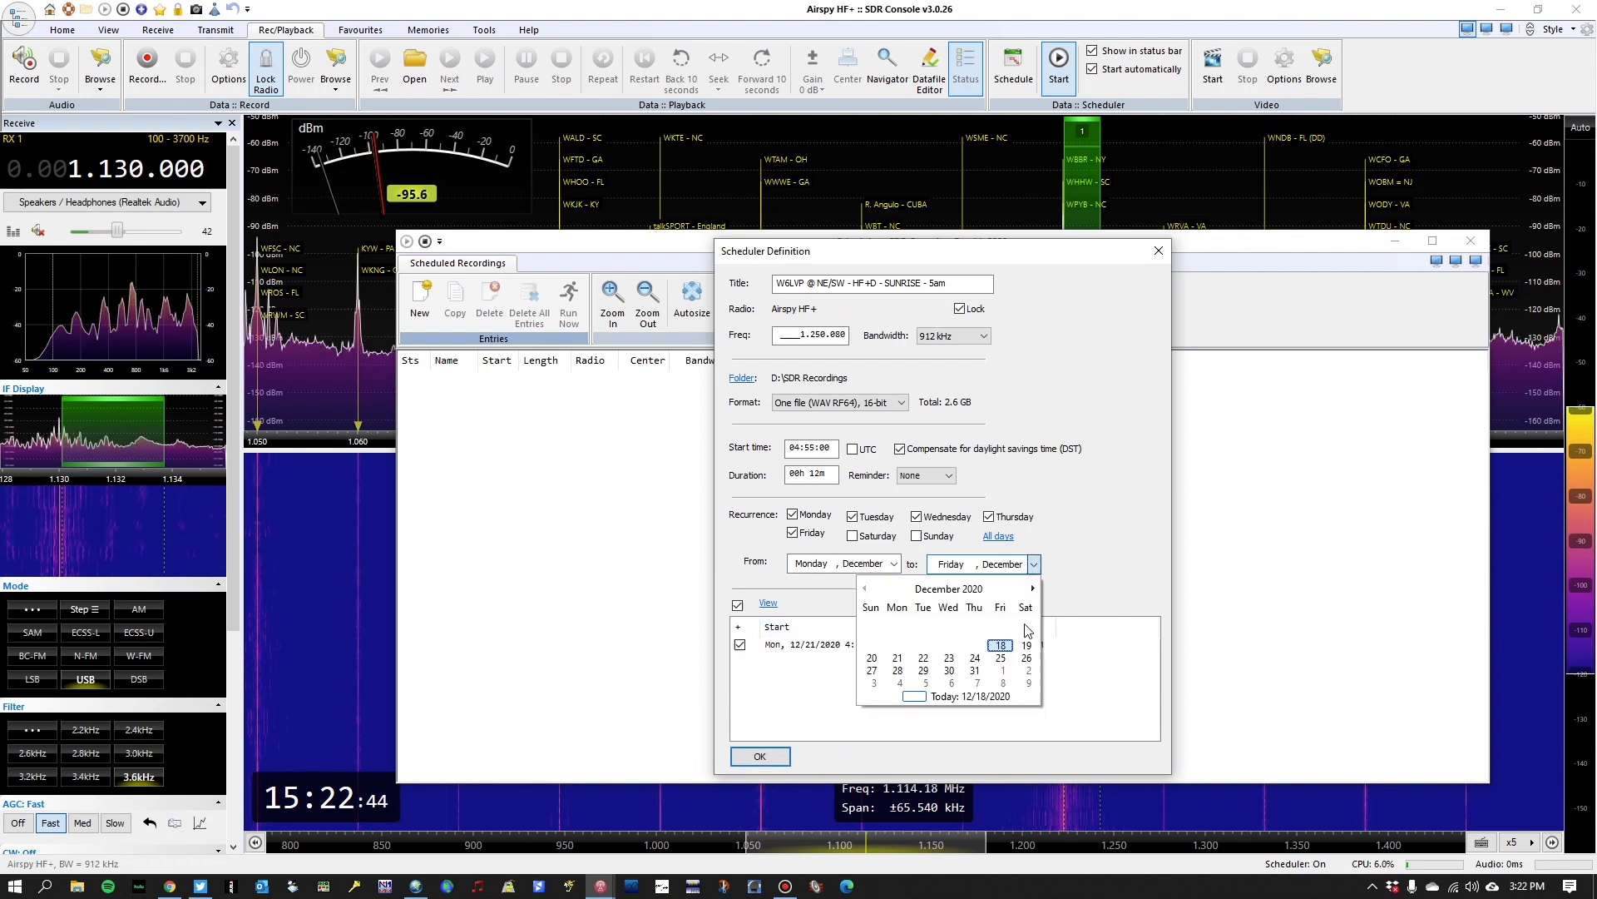
{"action": "left_click", "coordinate": [1004, 671]}
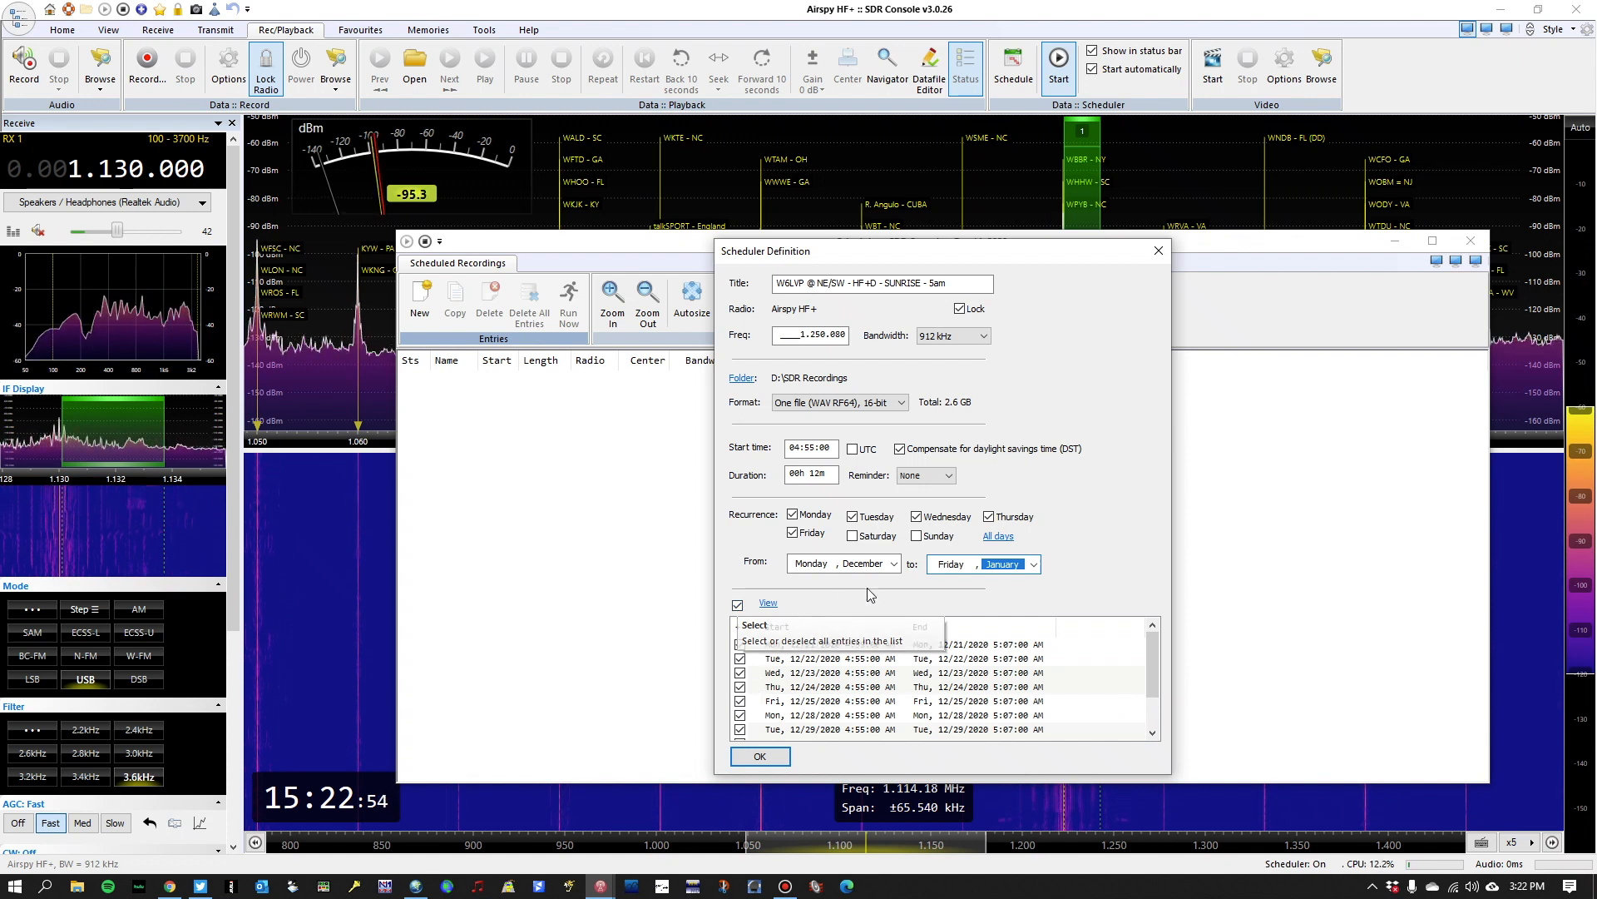
Try Wednesday, December 30, 2020 as the recurrence end date and set it back to Friday, January 1, 2021.
{"action": "left_click", "coordinate": [1034, 566]}
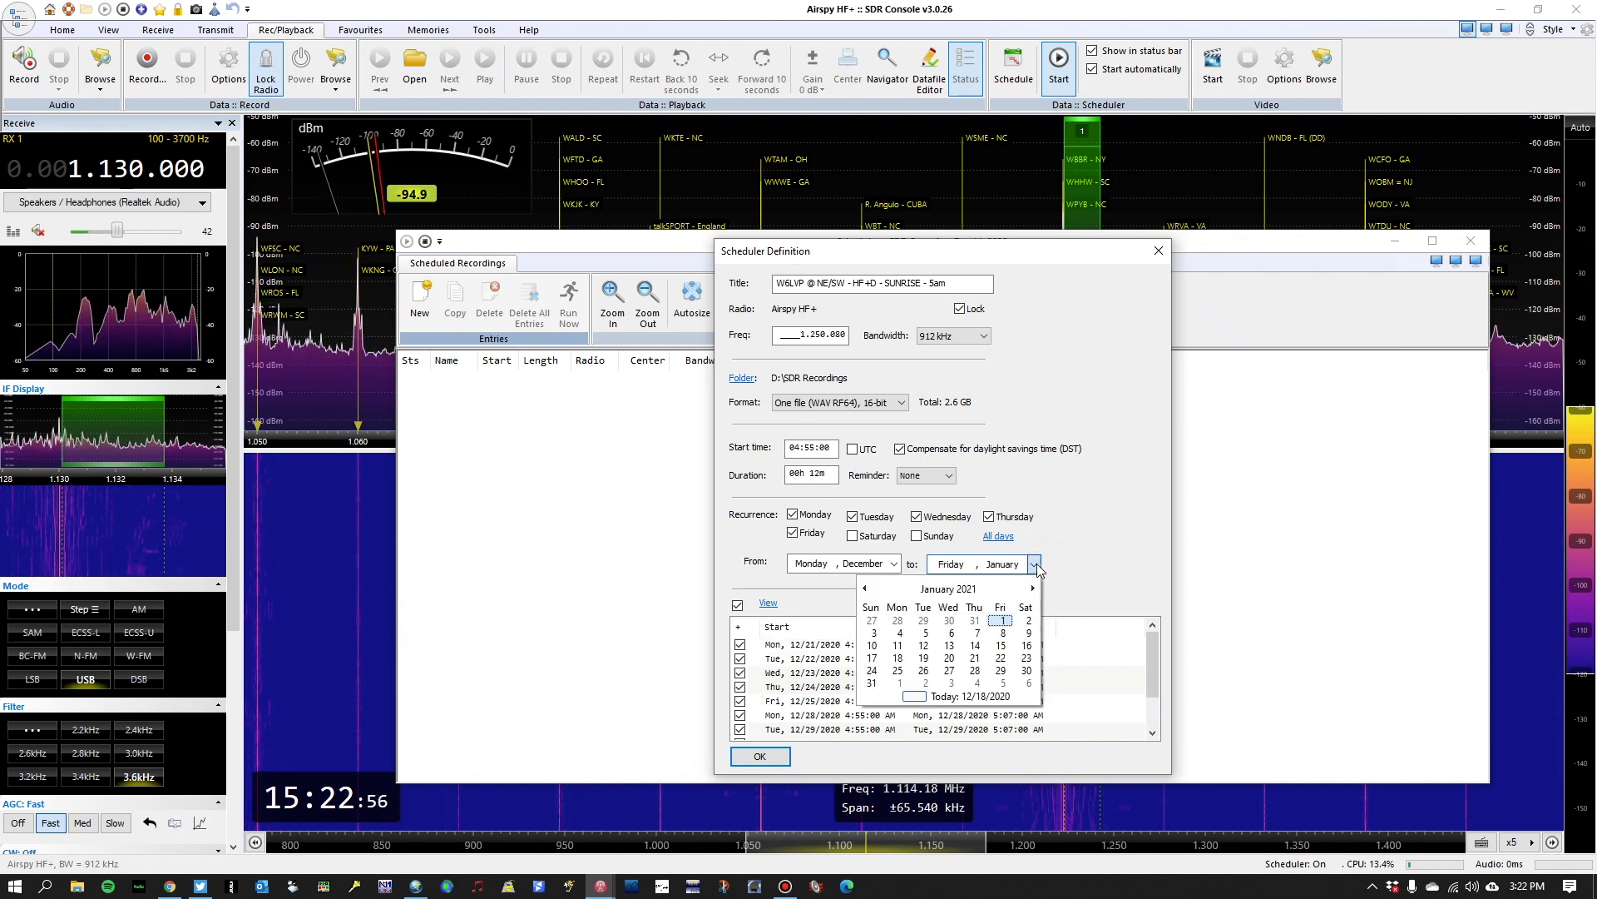
{"action": "left_click", "coordinate": [949, 621]}
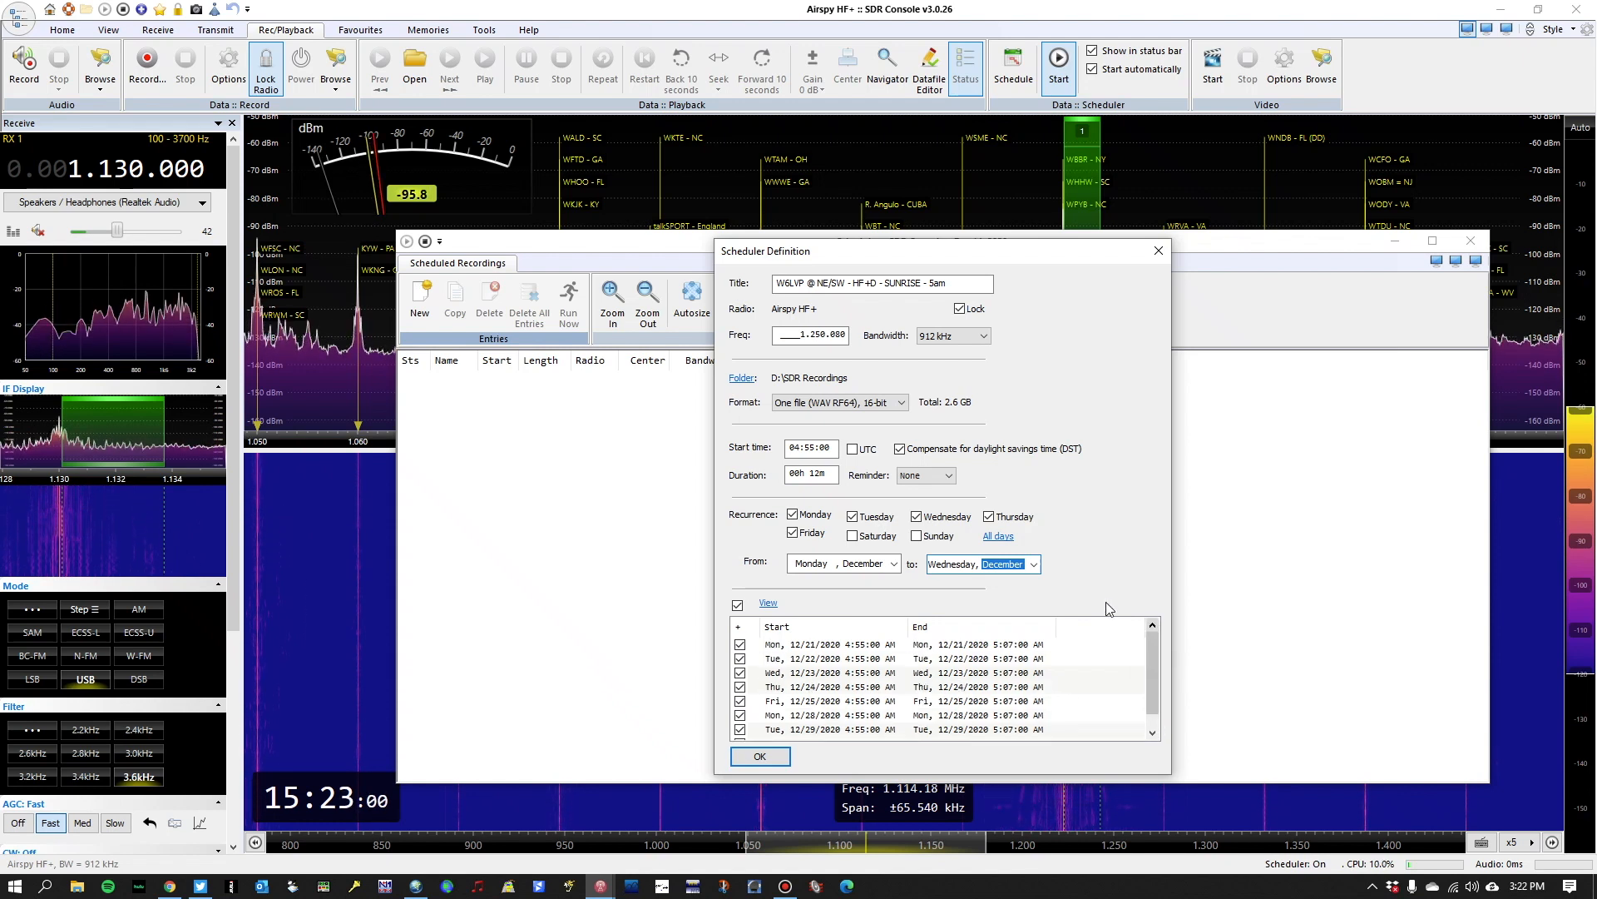
{"action": "left_click", "coordinate": [1034, 564]}
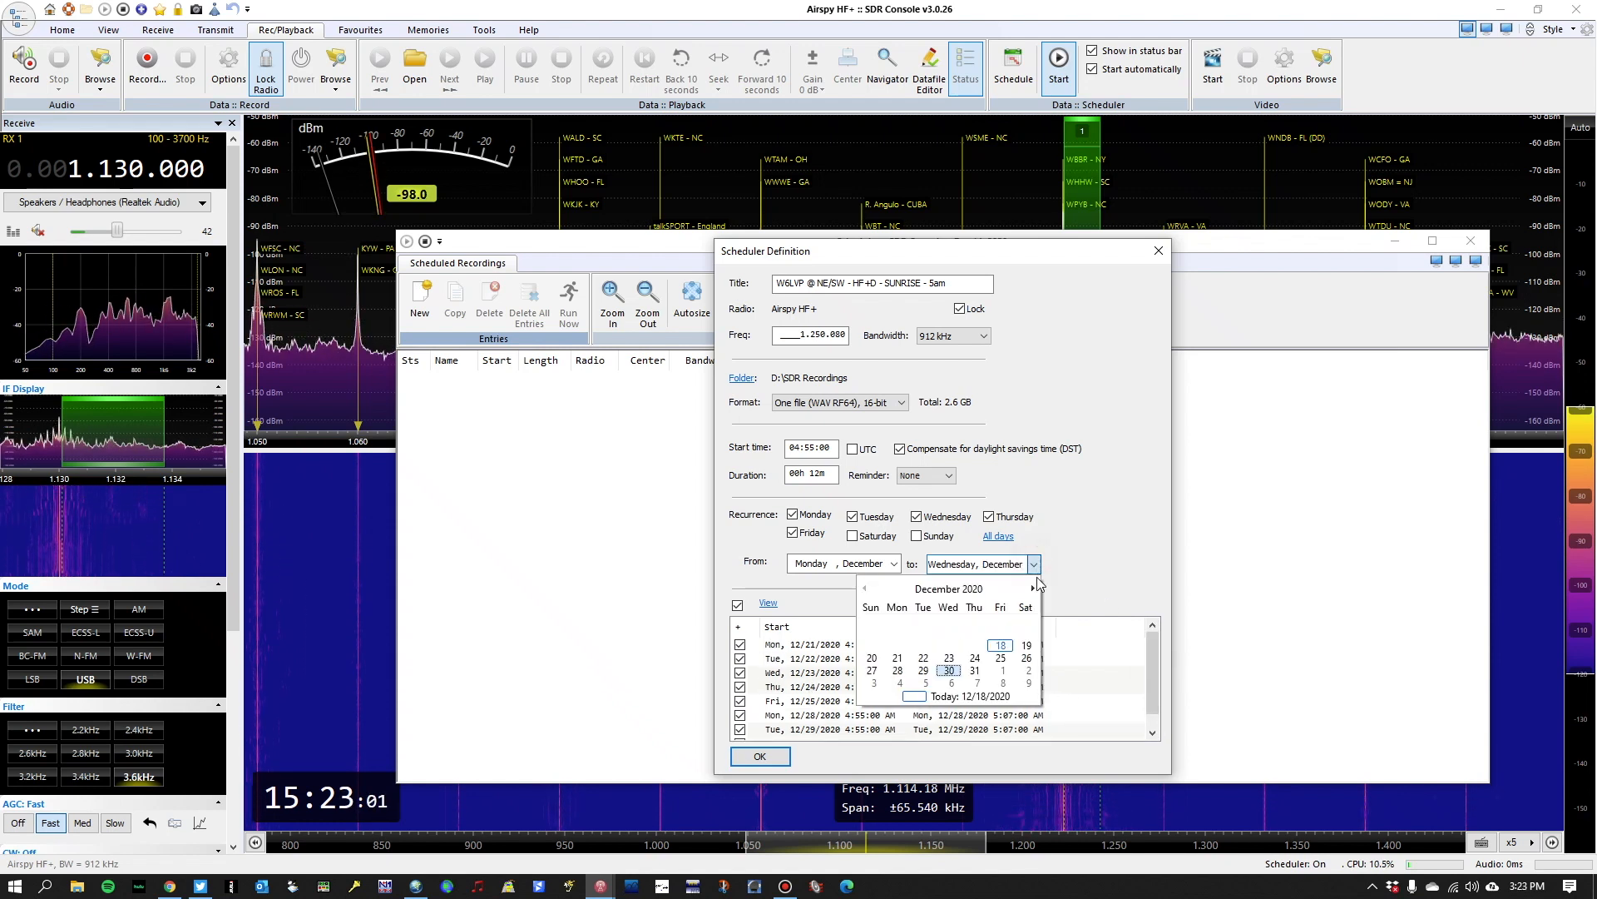
{"action": "left_click", "coordinate": [1003, 672]}
Deselect and reselect all listed sunrise recording entries, and add them to the scheduled recordings database.
{"action": "left_click", "coordinate": [737, 606]}
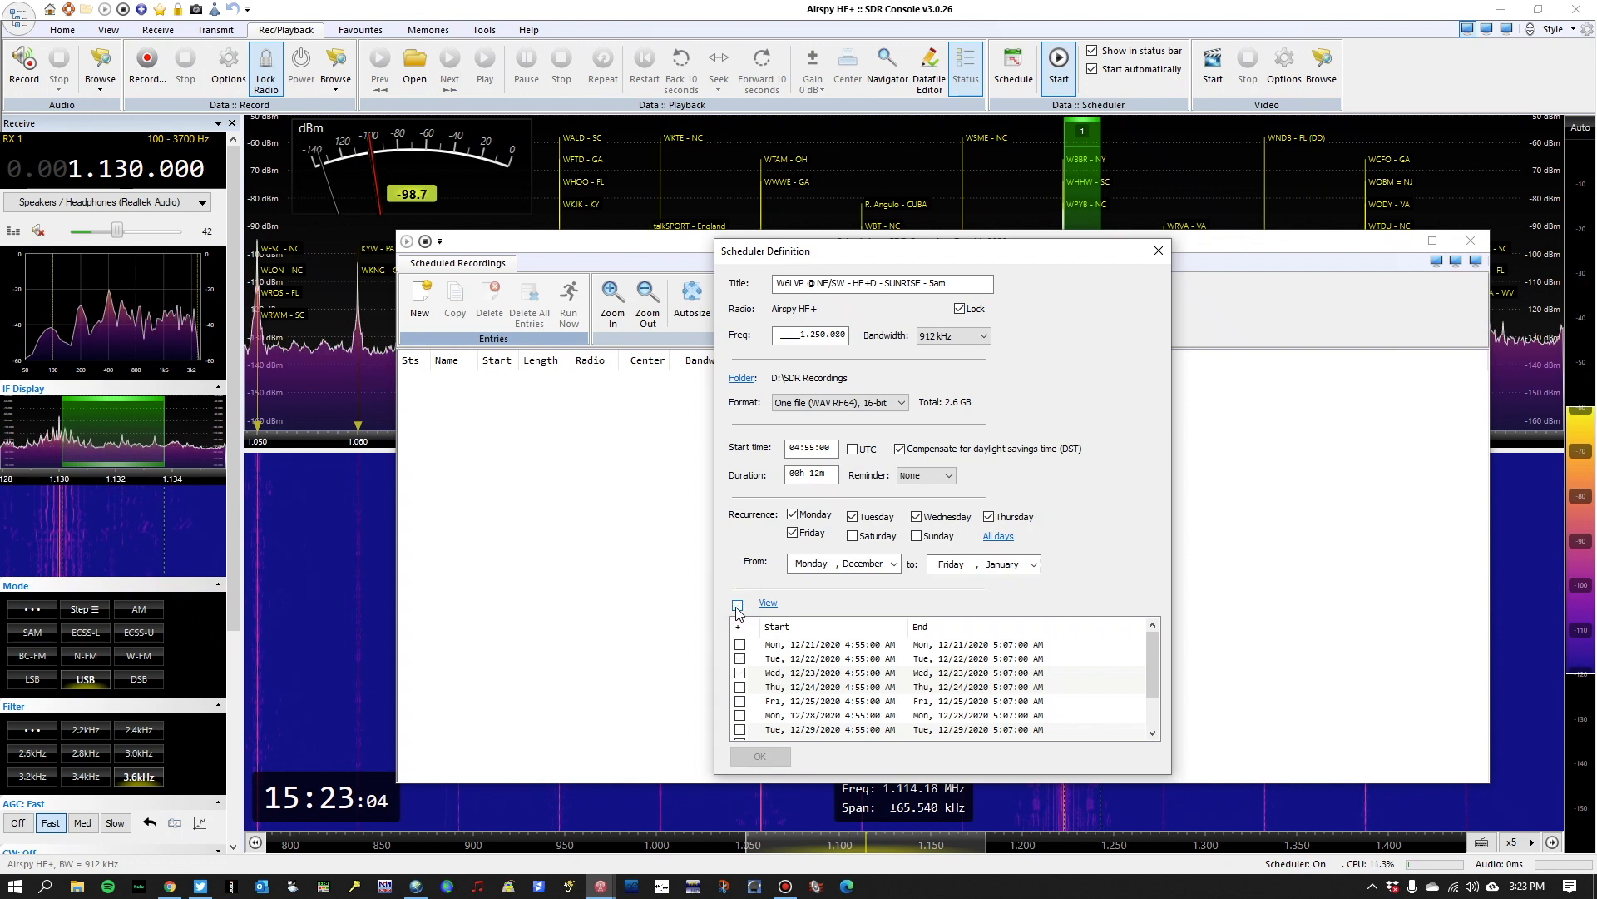
{"action": "left_click", "coordinate": [739, 605]}
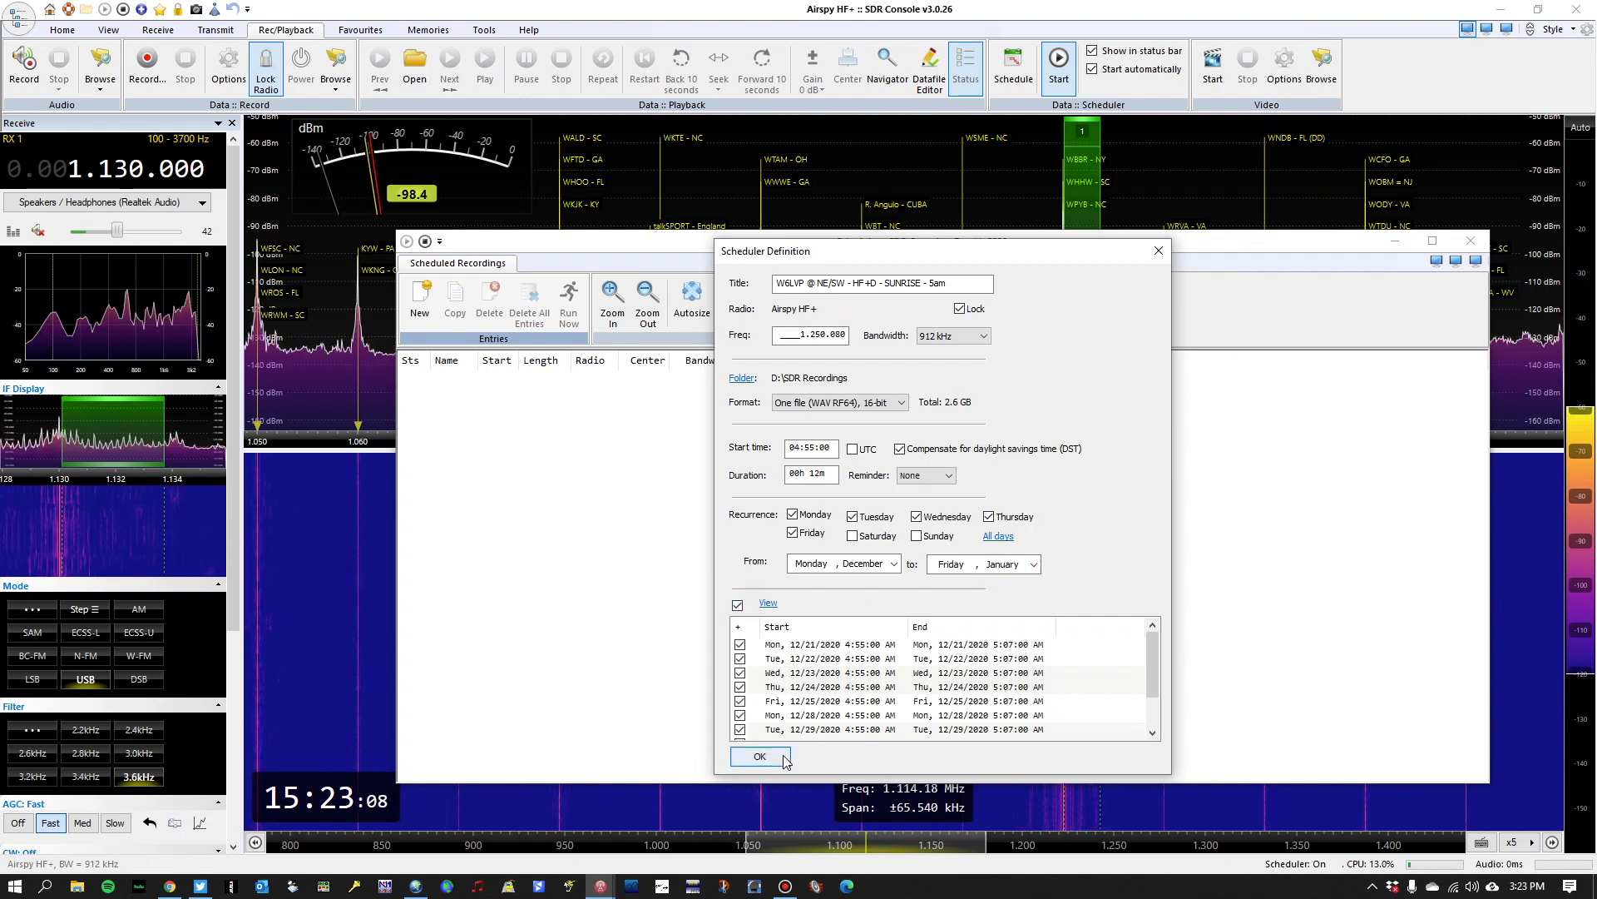
{"action": "left_click", "coordinate": [760, 755]}
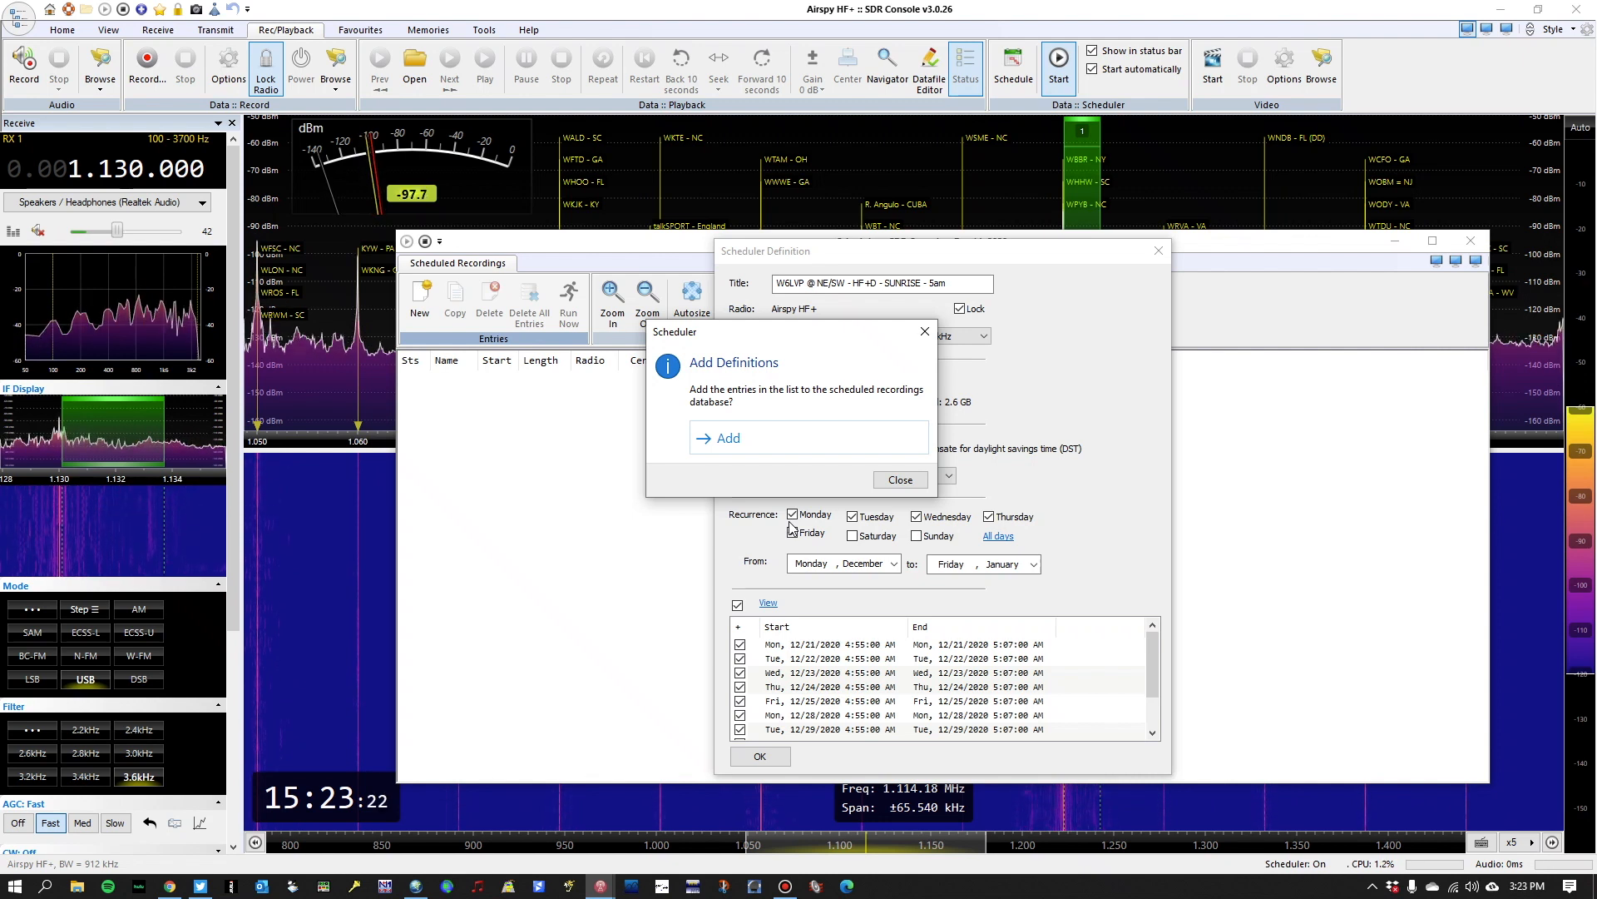
{"action": "left_click", "coordinate": [786, 438]}
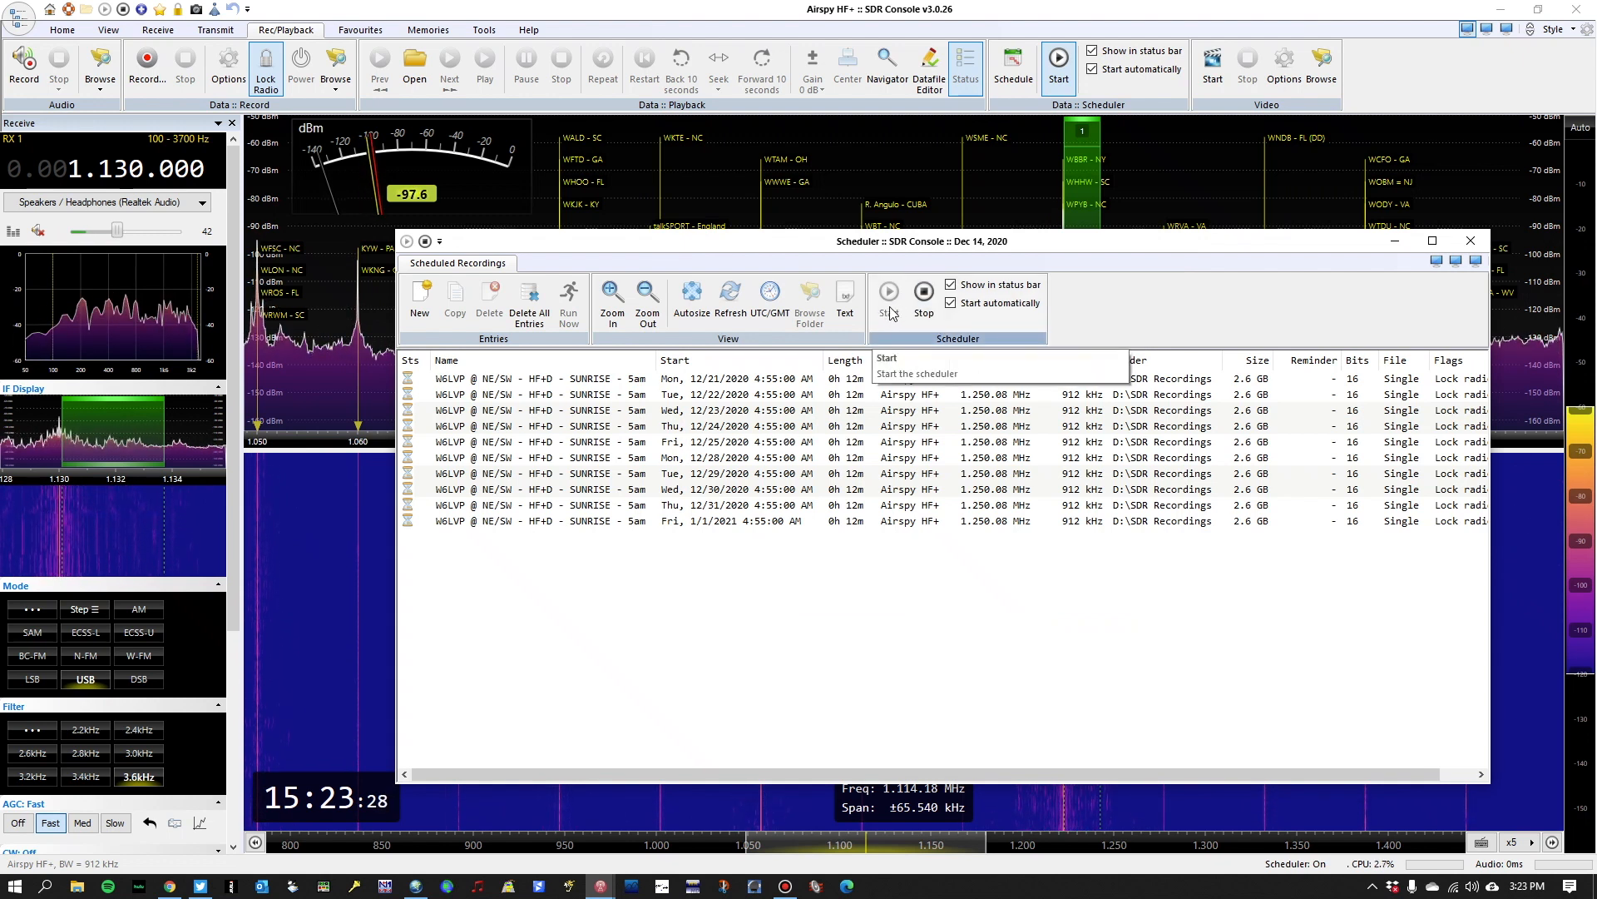
Stop the scheduler and create a new recording definition titled "70 deg KAZ - HF=D - SUNSET - 5pm".
{"action": "left_click", "coordinate": [924, 293]}
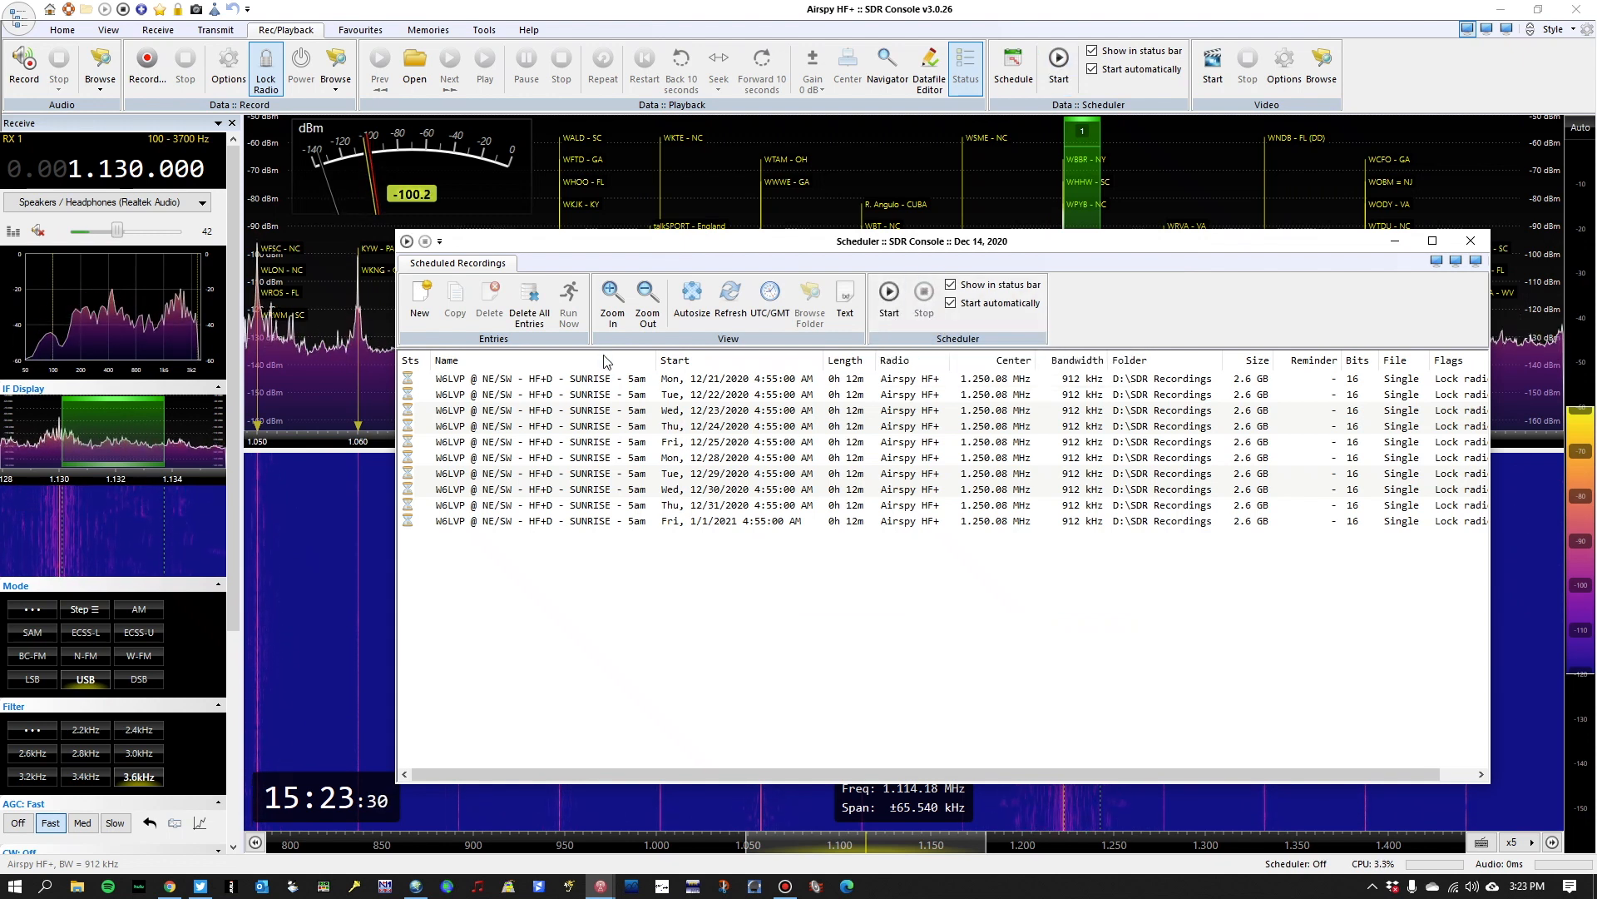
{"action": "left_click", "coordinate": [420, 296]}
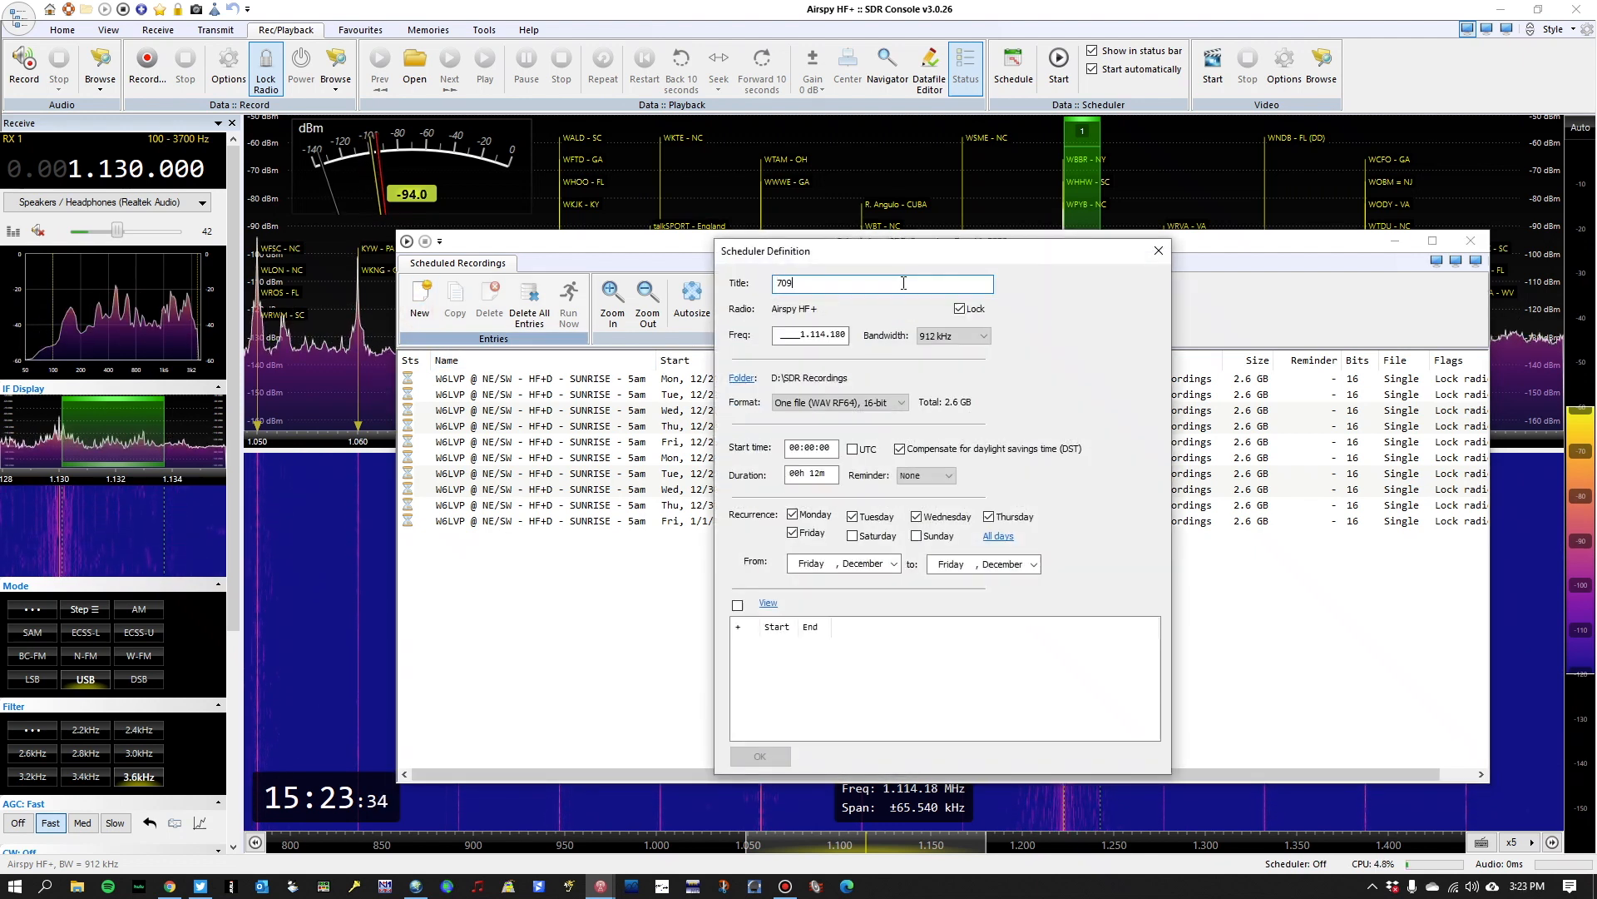
{"action": "type", "text": "7"}
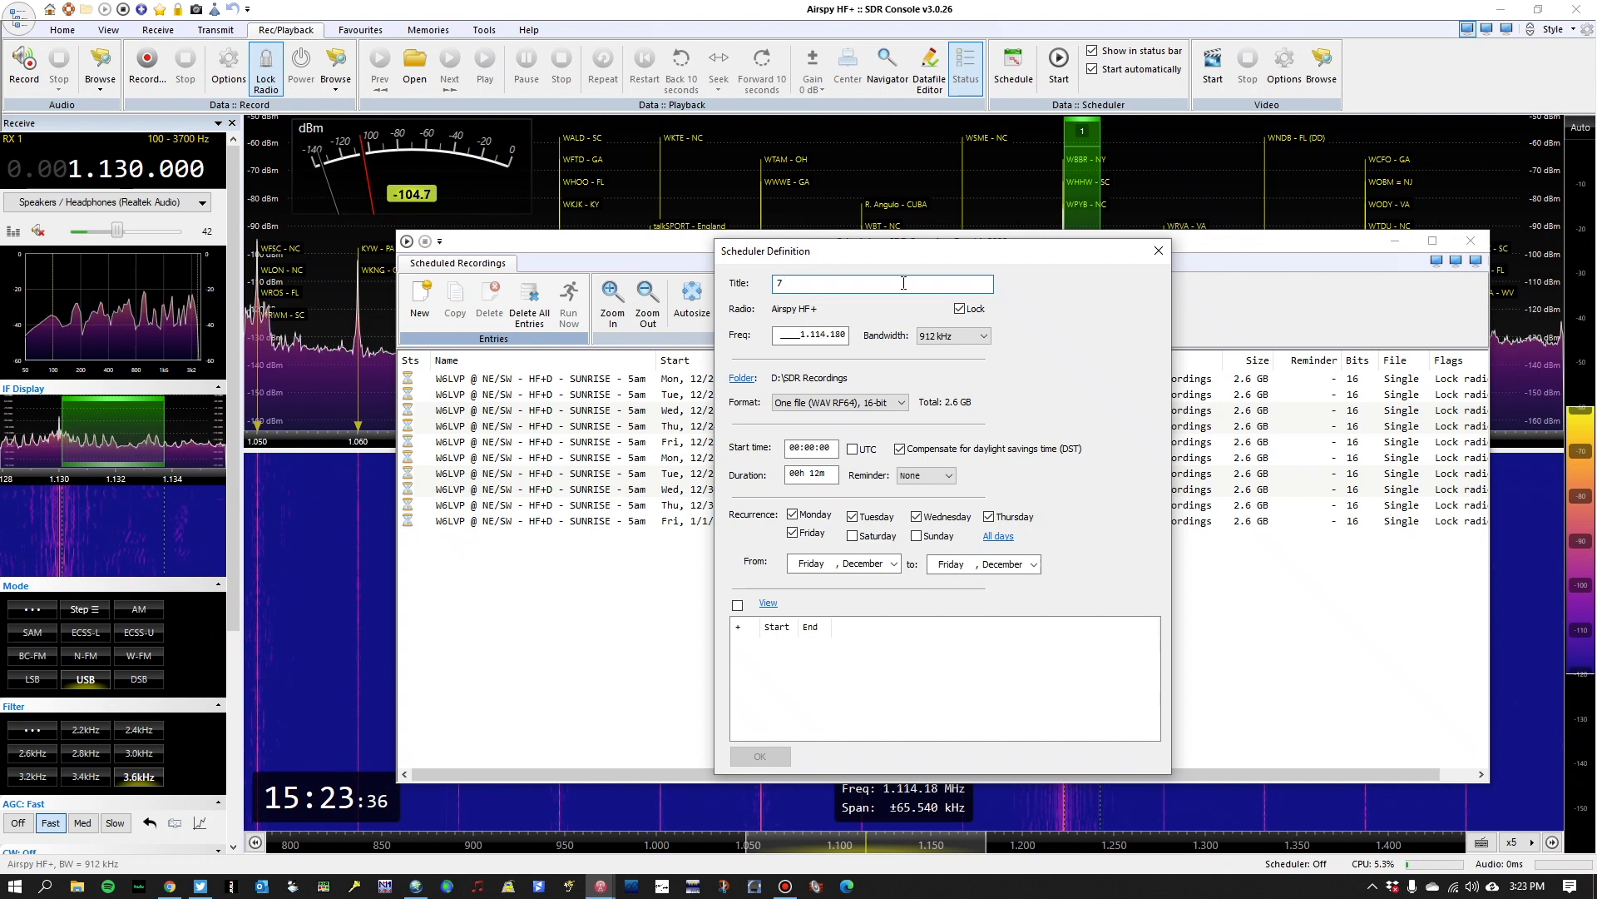
{"action": "type", "text": "09deg KAZ -"}
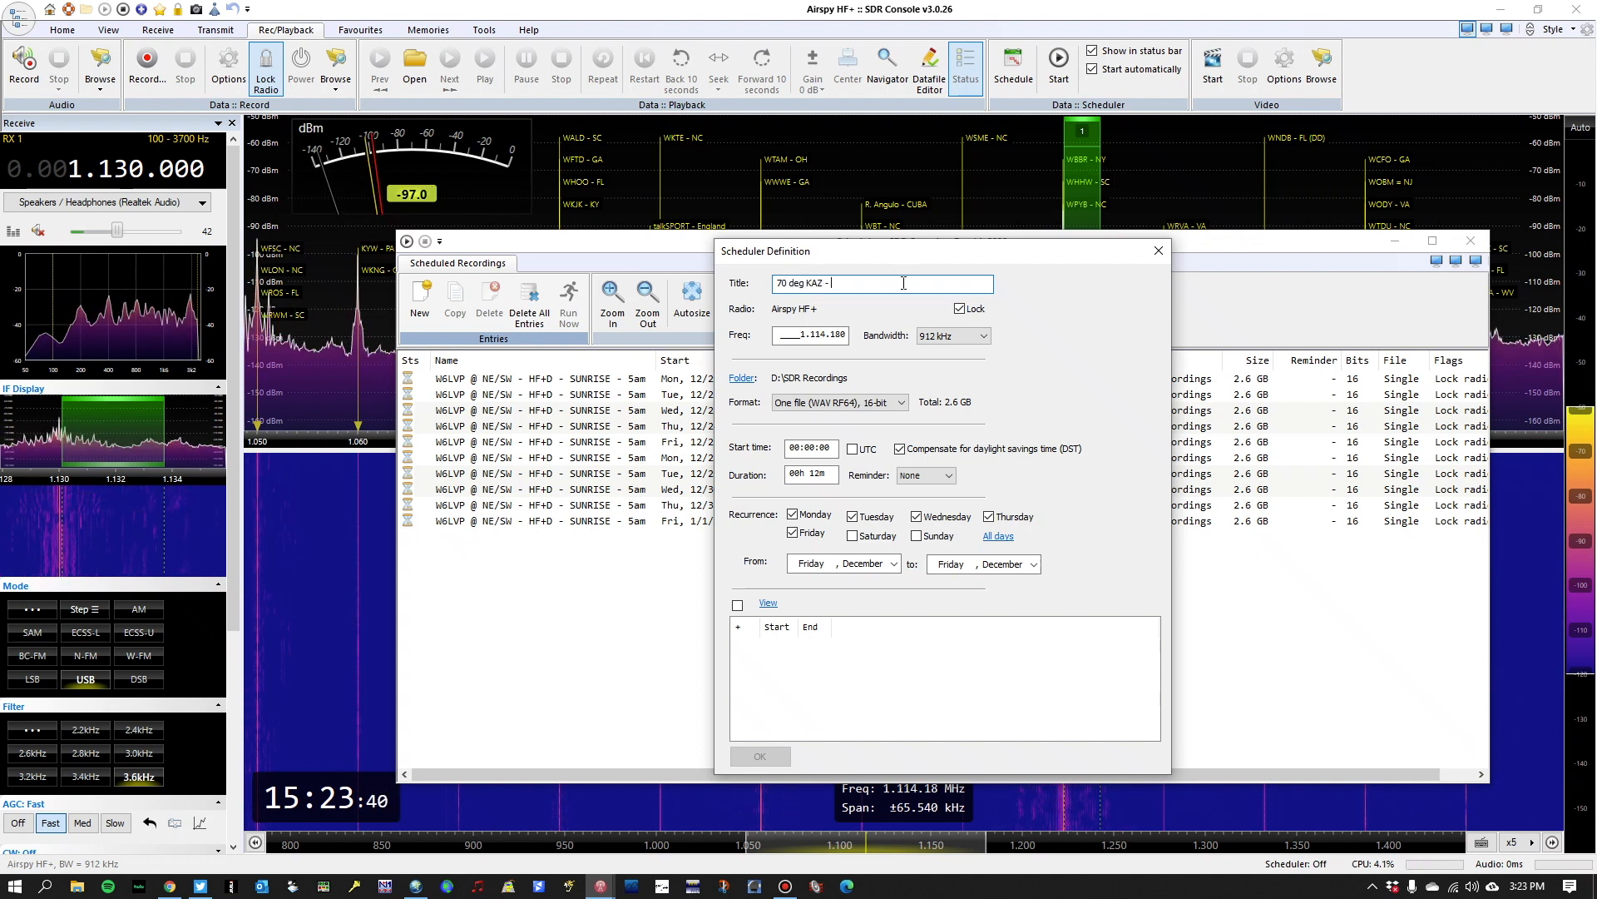
{"action": "type", "text": "HF=D - SUNSE"}
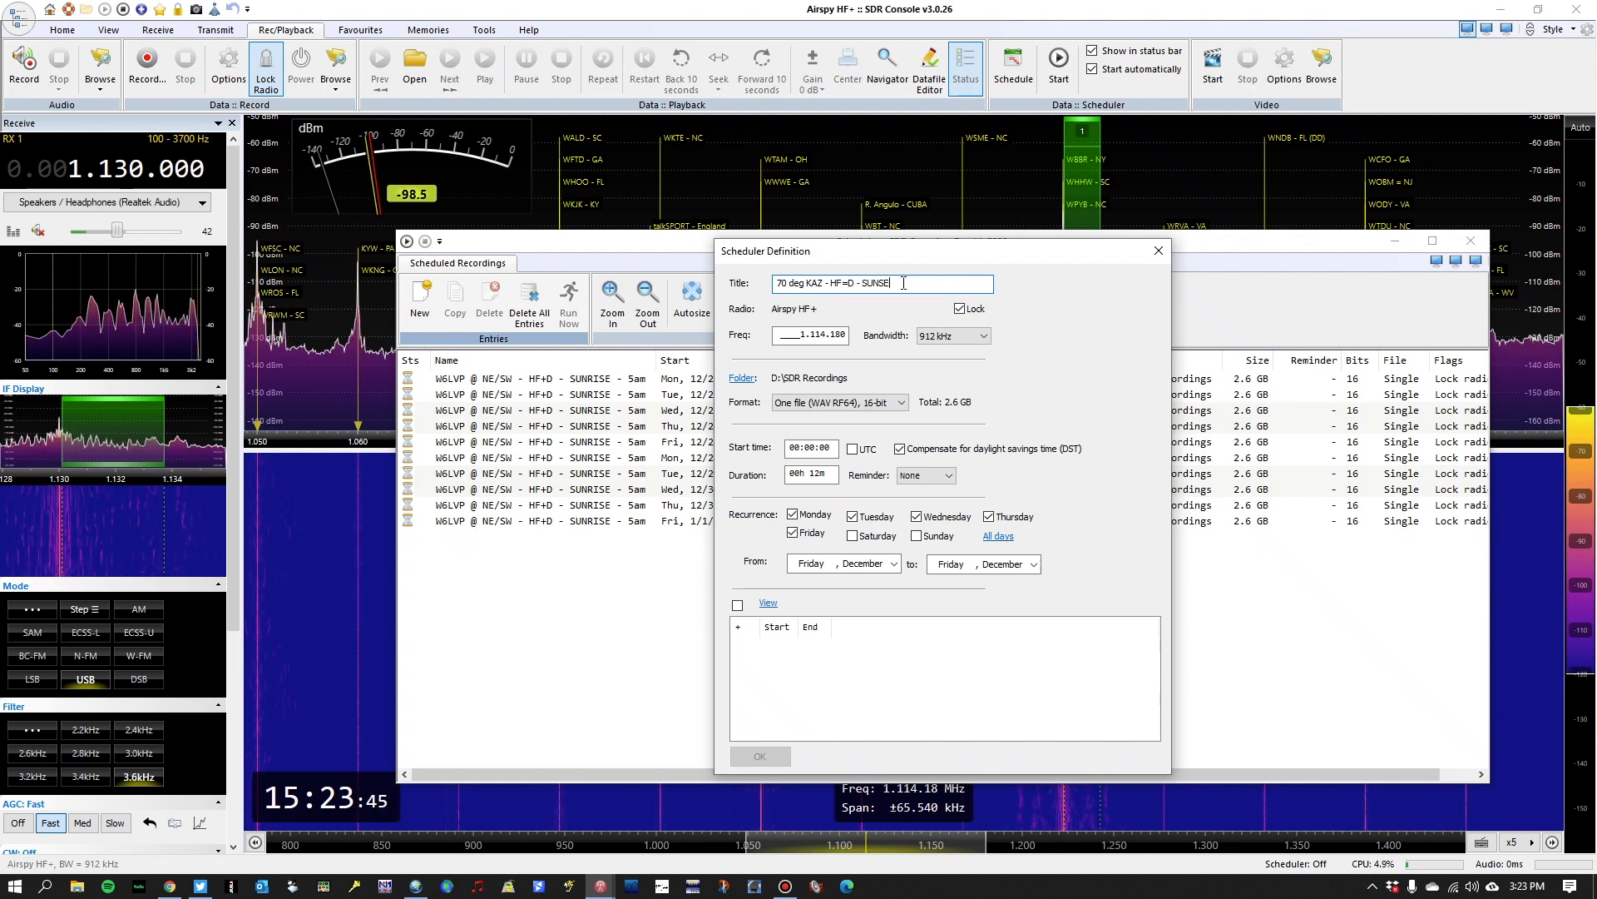
{"action": "key", "text": "BackSpace"}
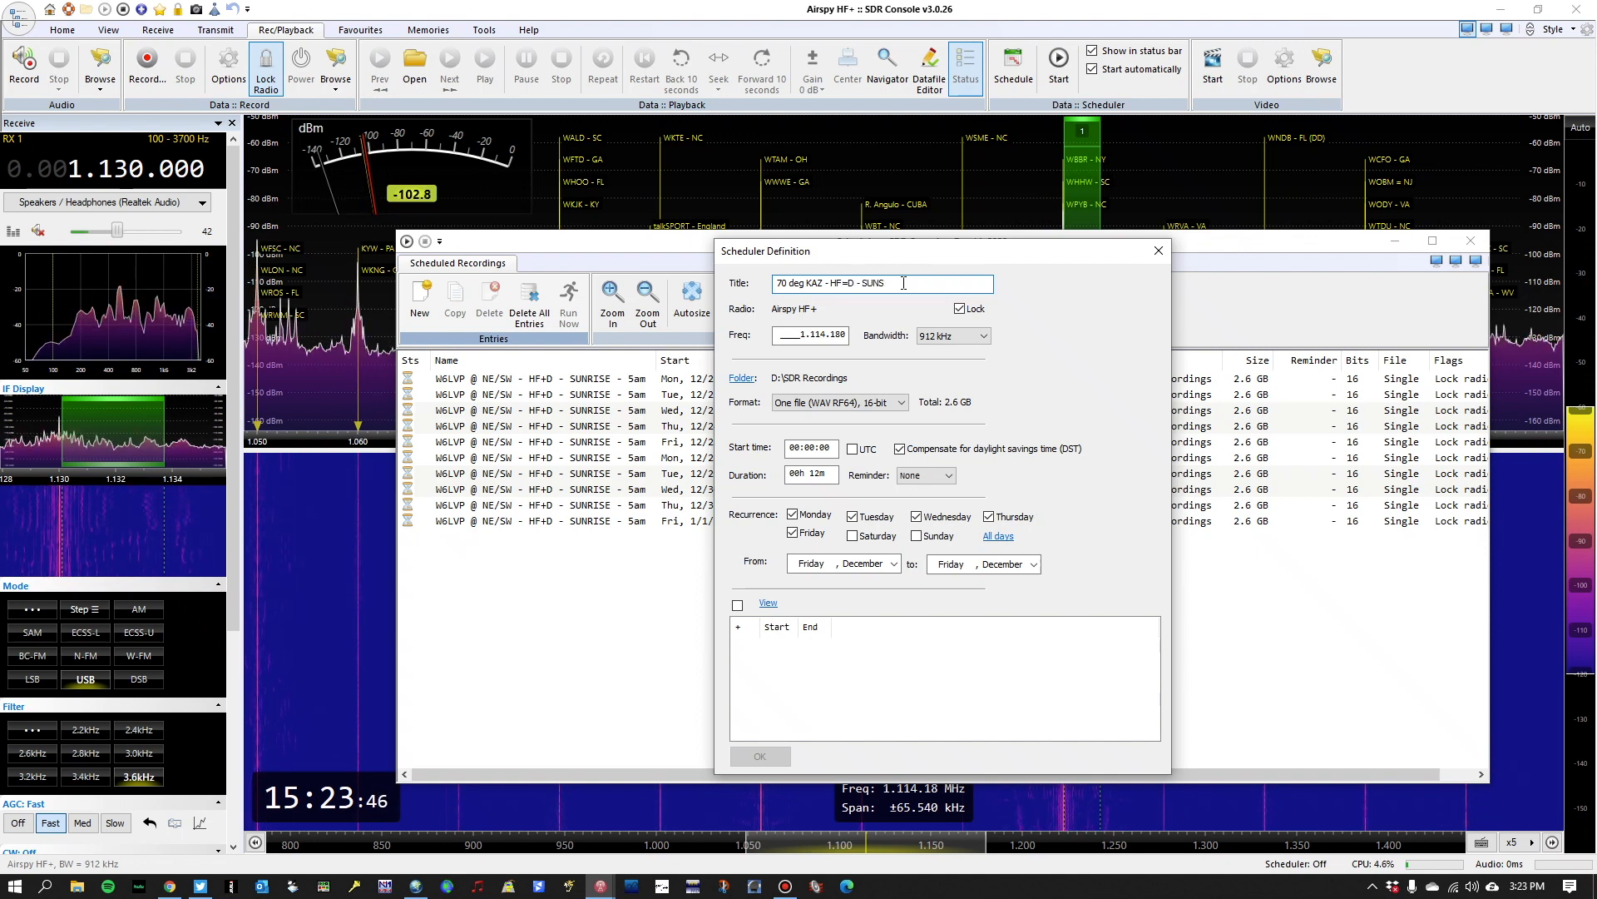
{"action": "type", "text": "EY"}
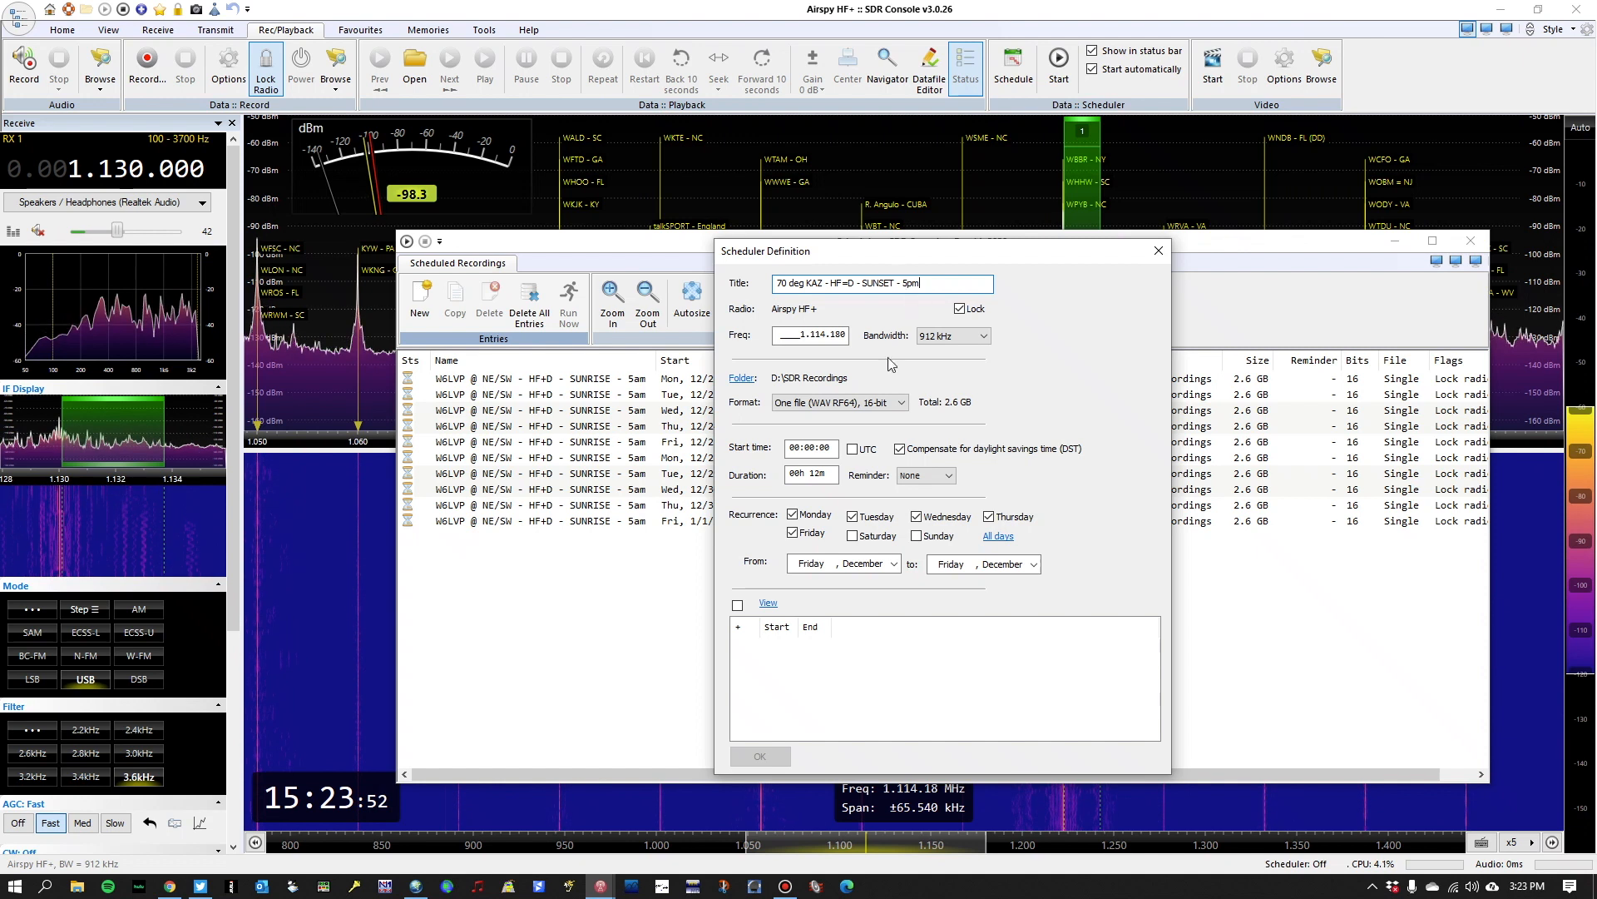
Set the sunset recording's frequency to 1.150.180 and its start time to 16:55:00.
{"action": "left_click", "coordinate": [812, 333]}
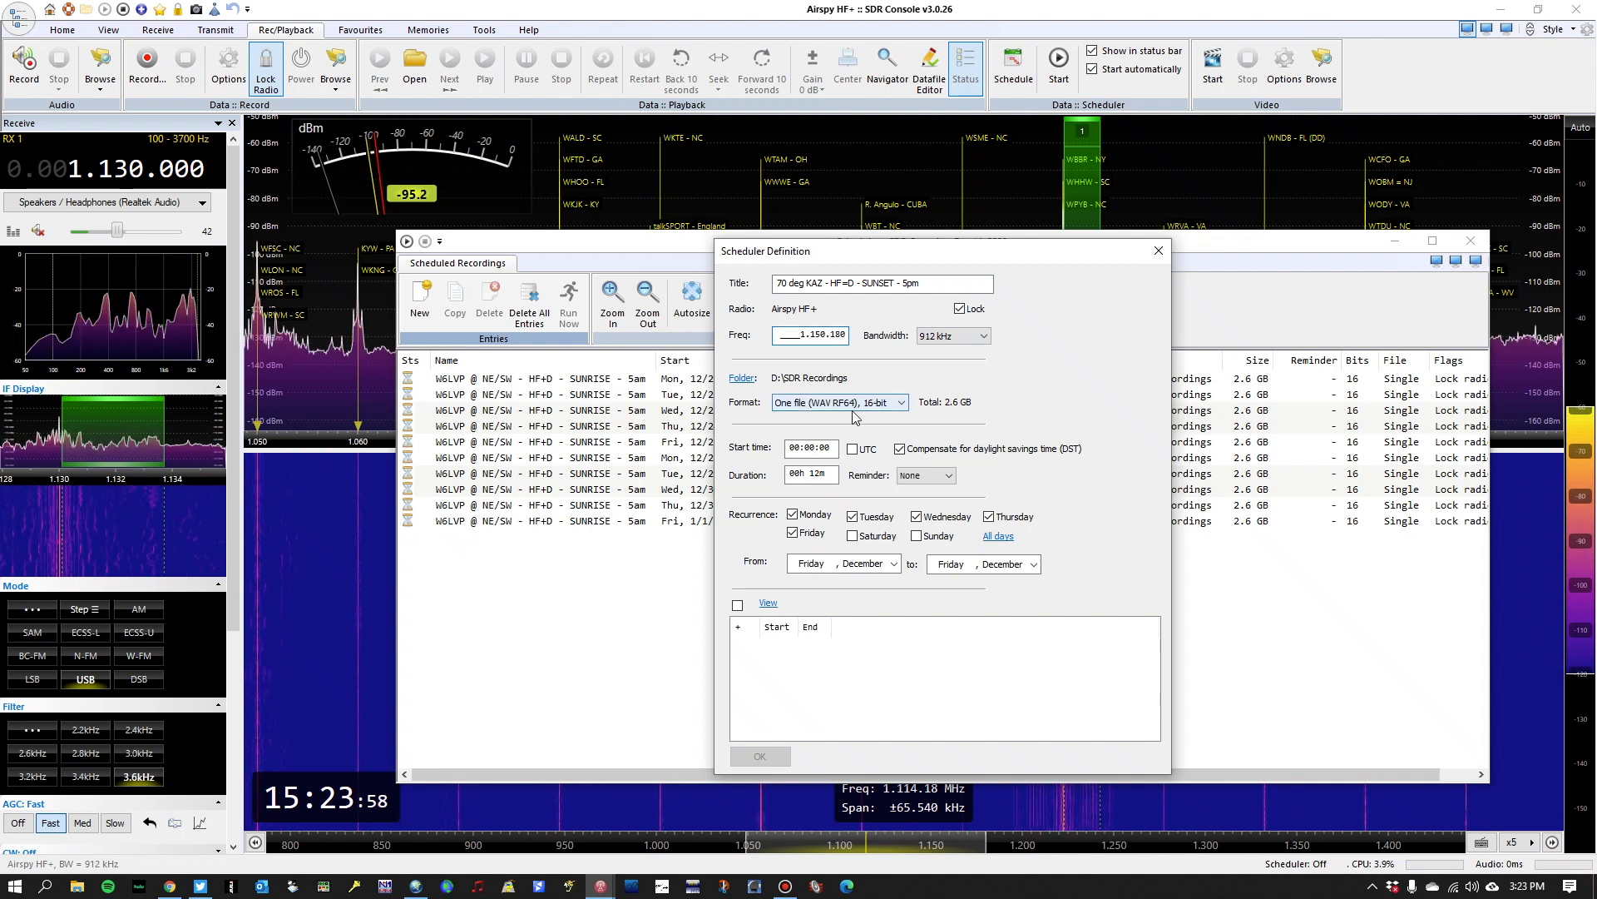
{"action": "left_click", "coordinate": [793, 447]}
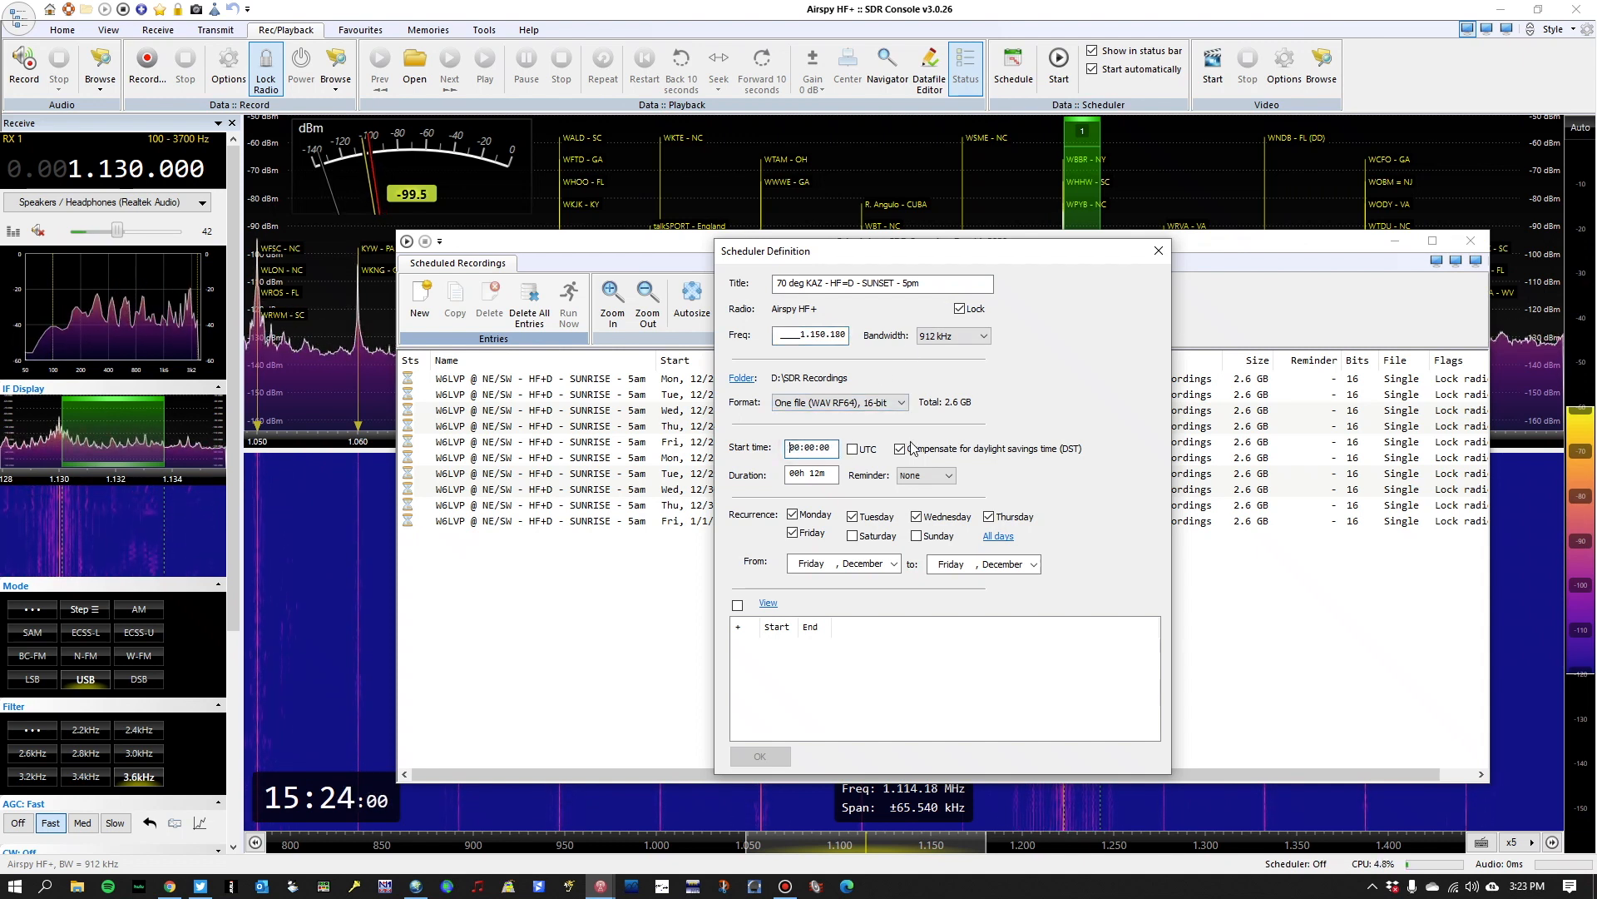
{"action": "type", "text": "16:55"}
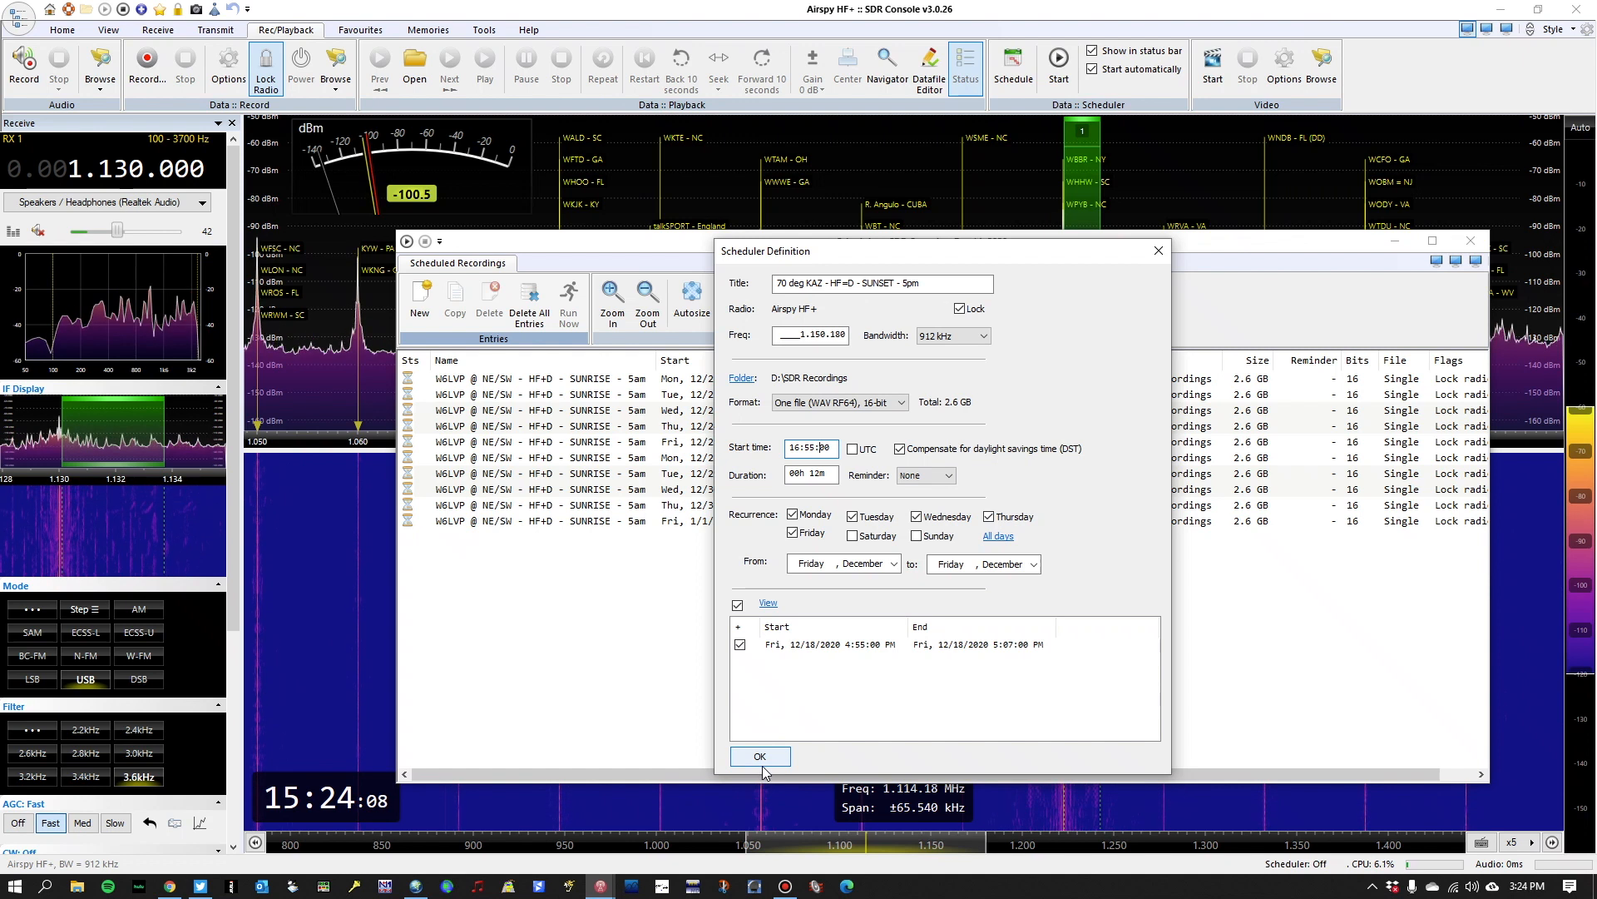
Set the sunset recording's end date to Monday, December 21, 2020 and add its entries to the scheduled recordings database.
{"action": "left_click", "coordinate": [1034, 564]}
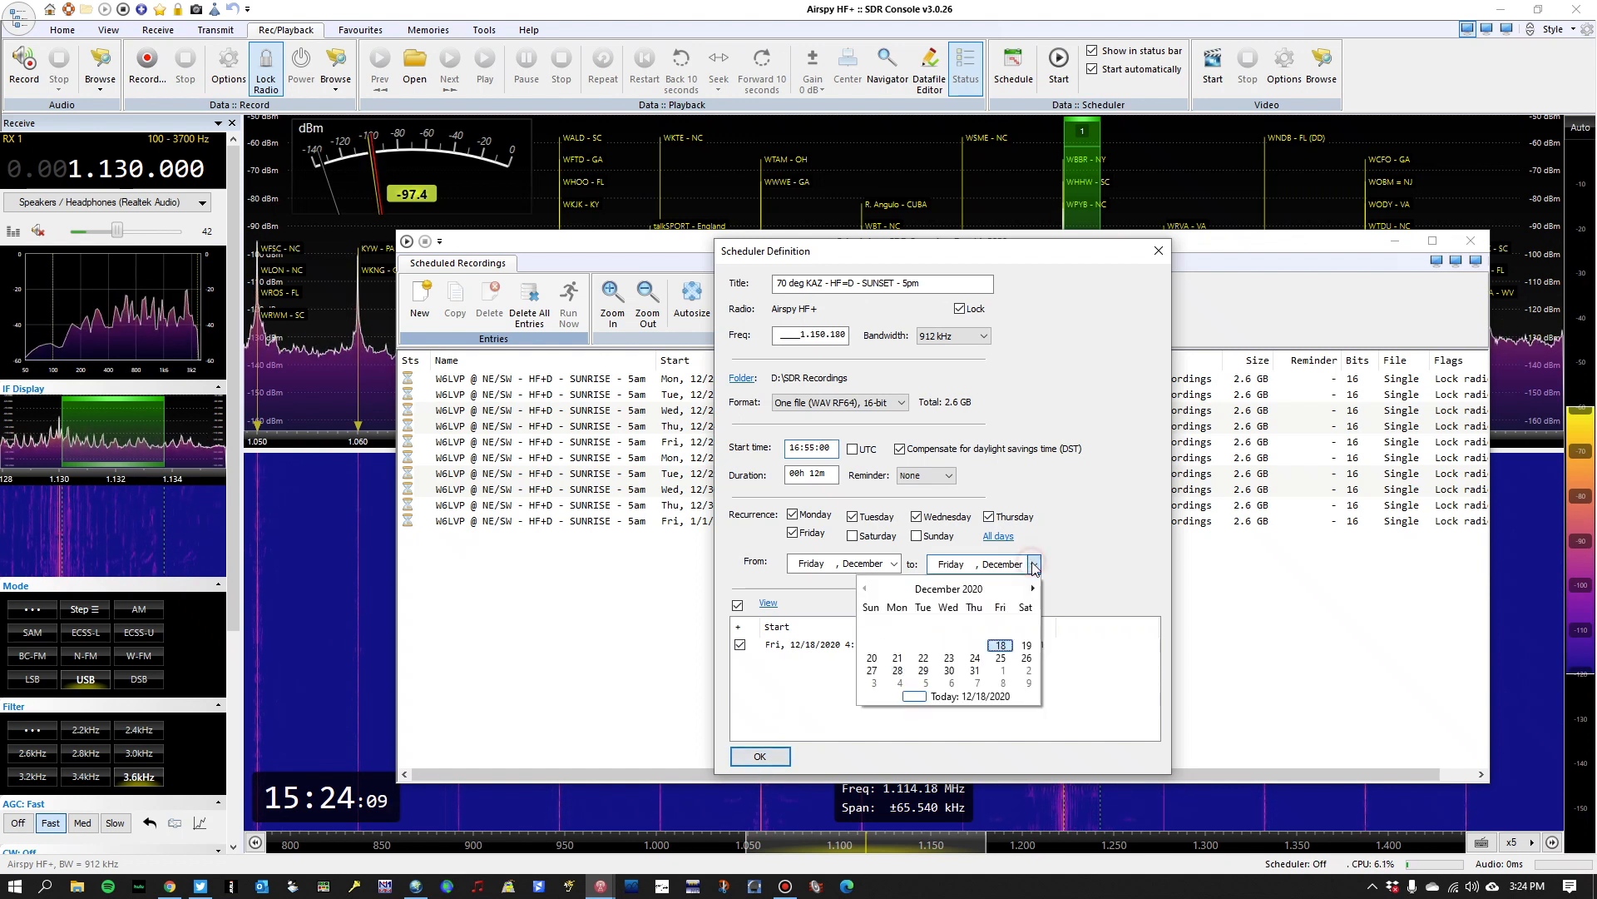
{"action": "left_click", "coordinate": [898, 657]}
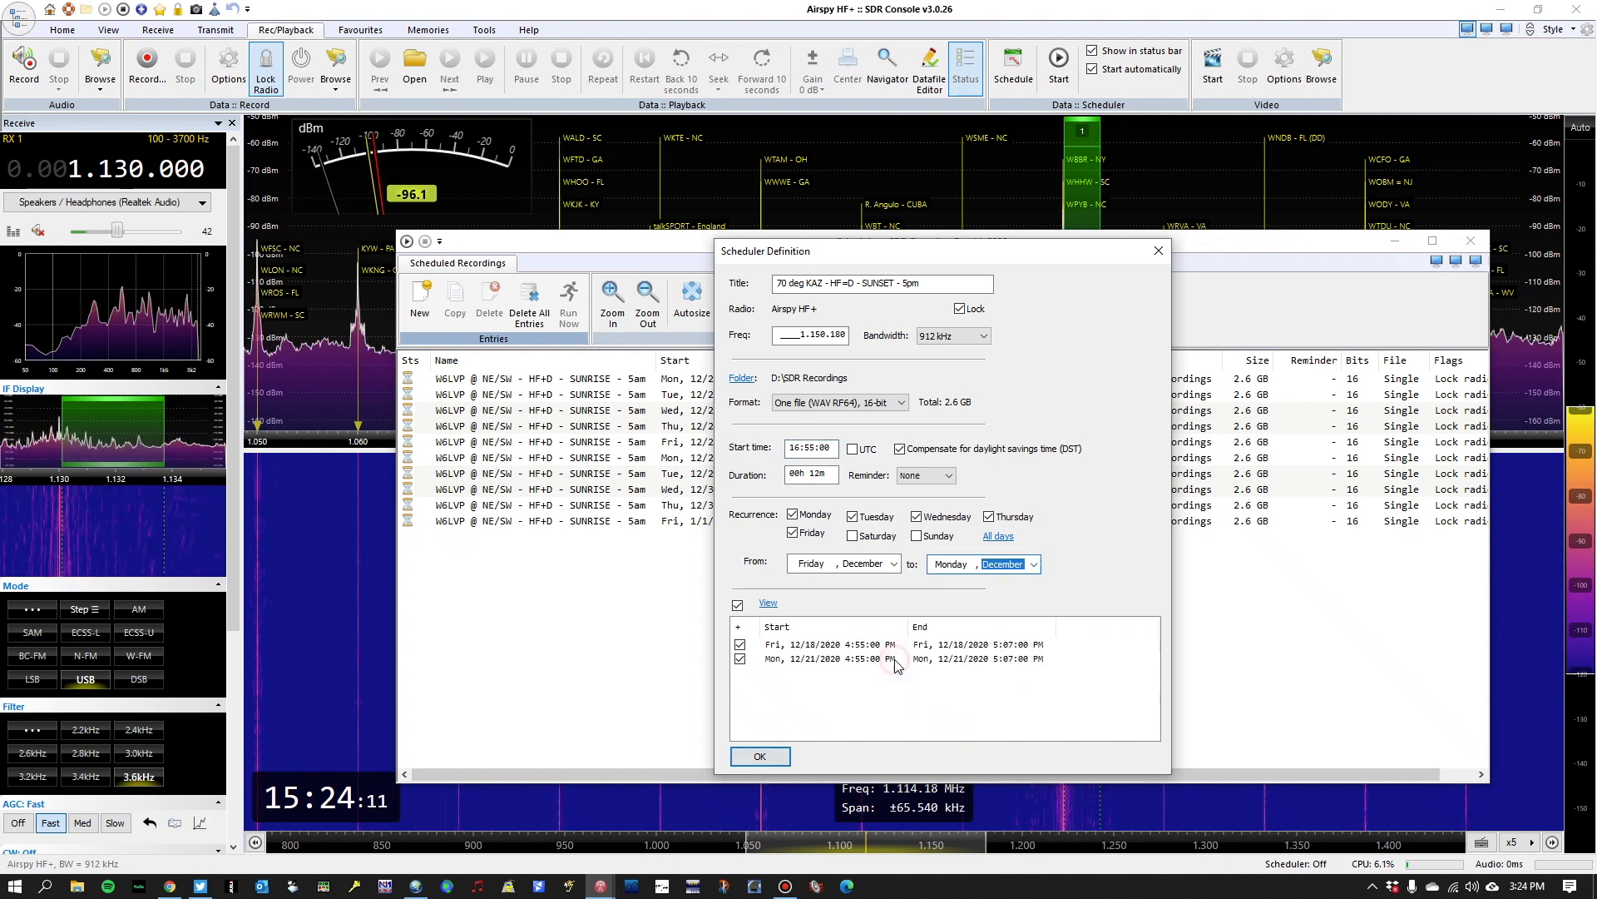
{"action": "left_click", "coordinate": [745, 758]}
{"action": "left_click", "coordinate": [786, 438]}
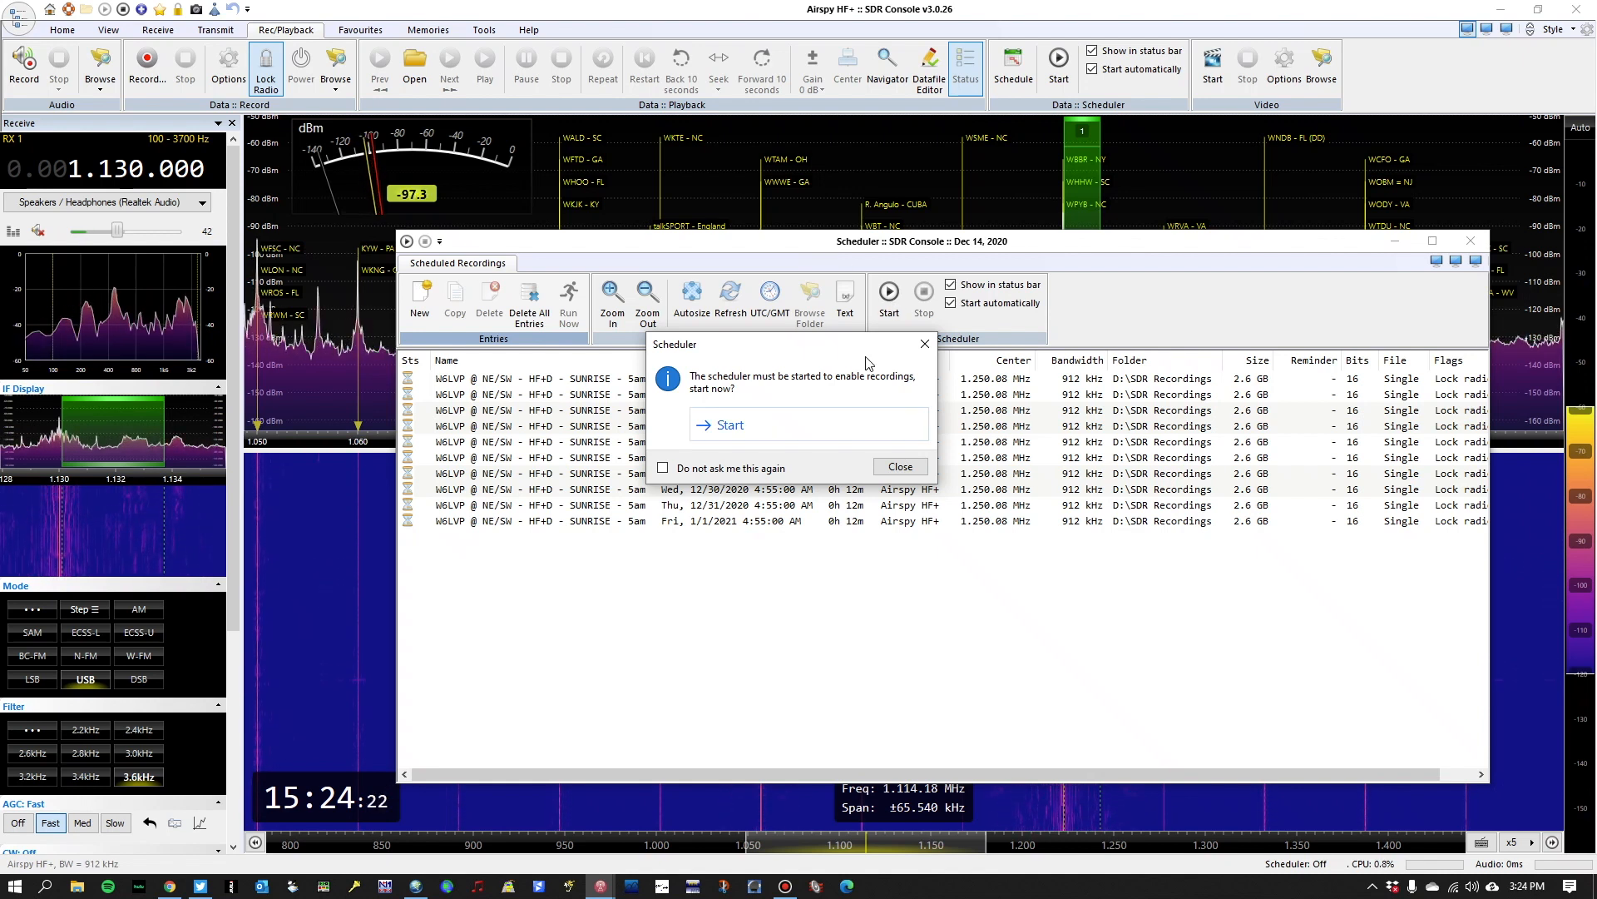
Start the scheduler so the scheduled recordings are enabled, and close the scheduler window.
{"action": "left_click_drag", "start_coordinate": [883, 352], "coordinate": [887, 464]}
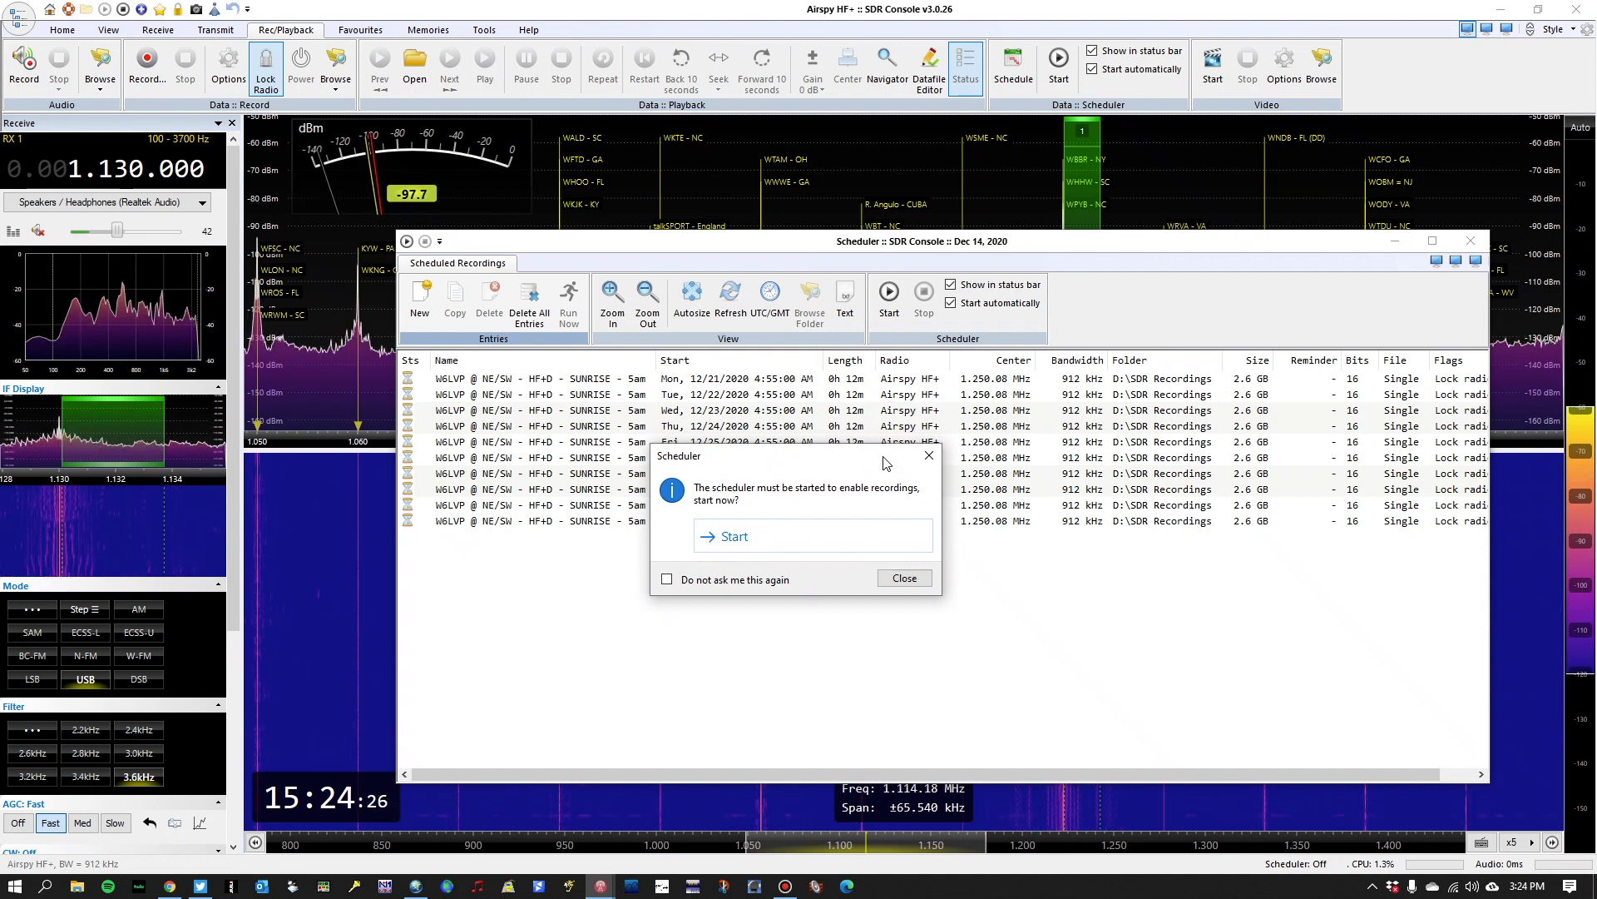
{"action": "left_click", "coordinate": [820, 534]}
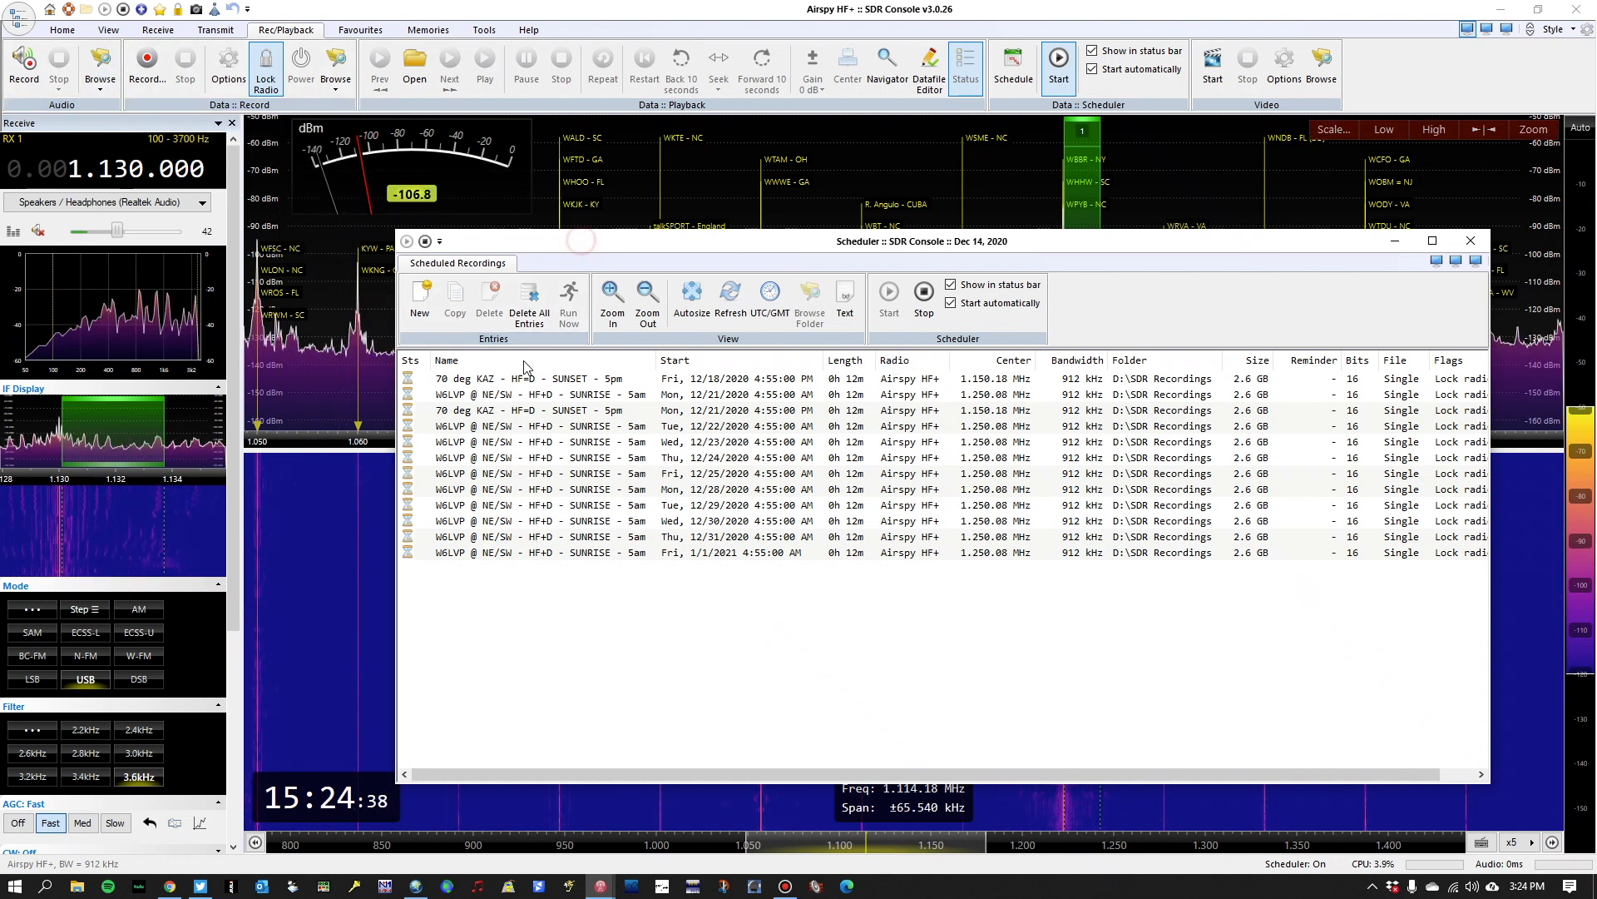
{"action": "left_click_drag", "start_coordinate": [582, 244], "coordinate": [539, 218]}
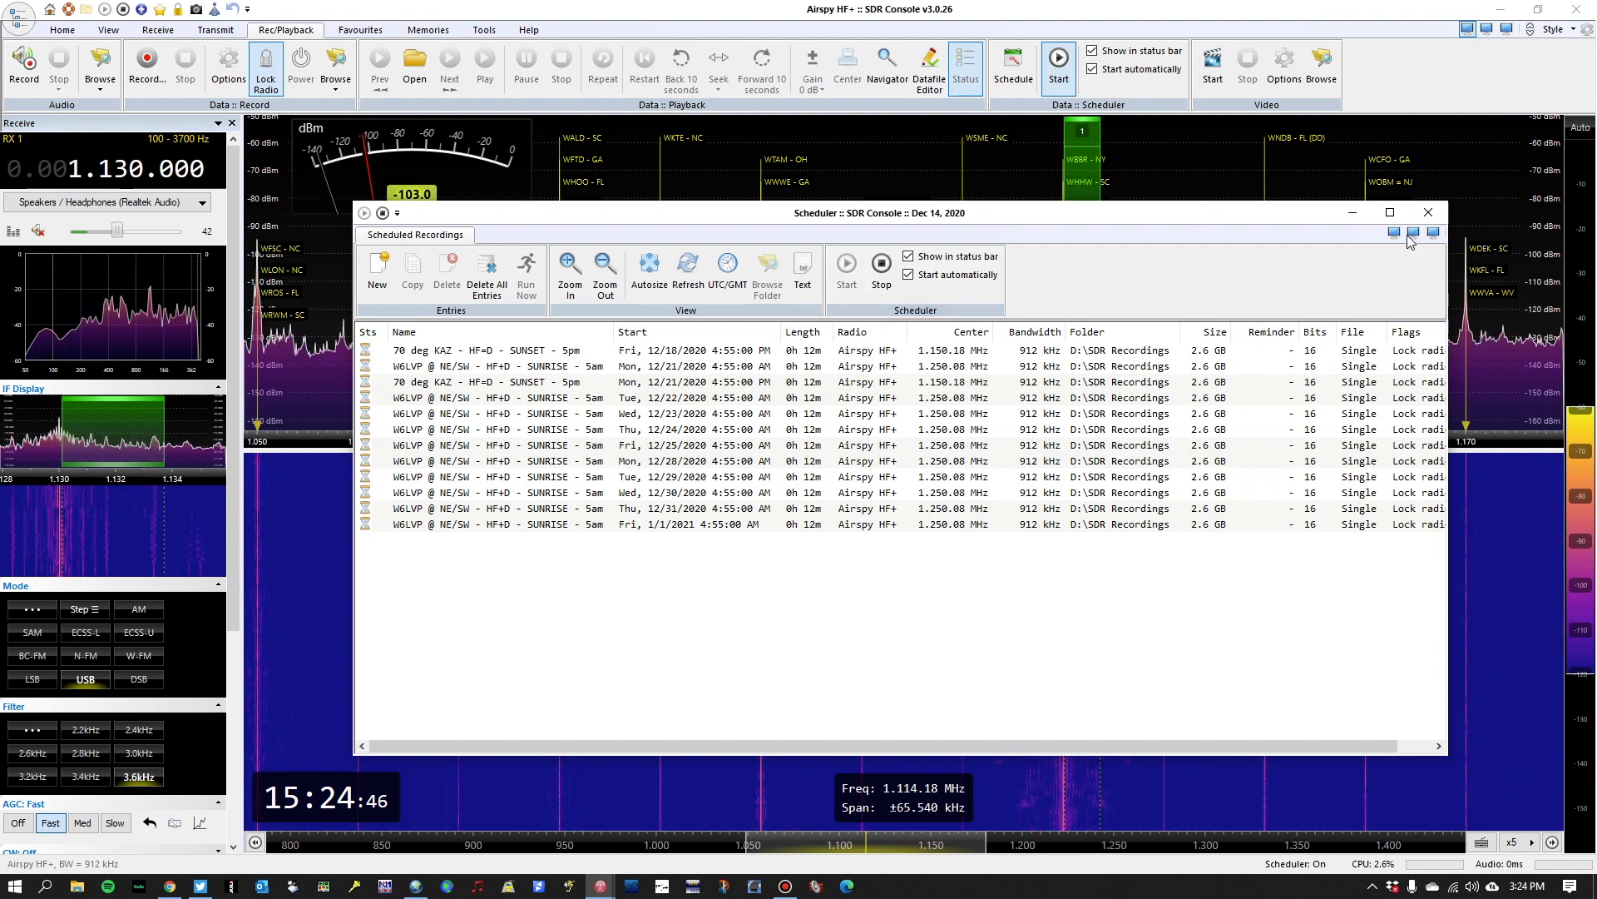
{"action": "left_click", "coordinate": [1428, 212]}
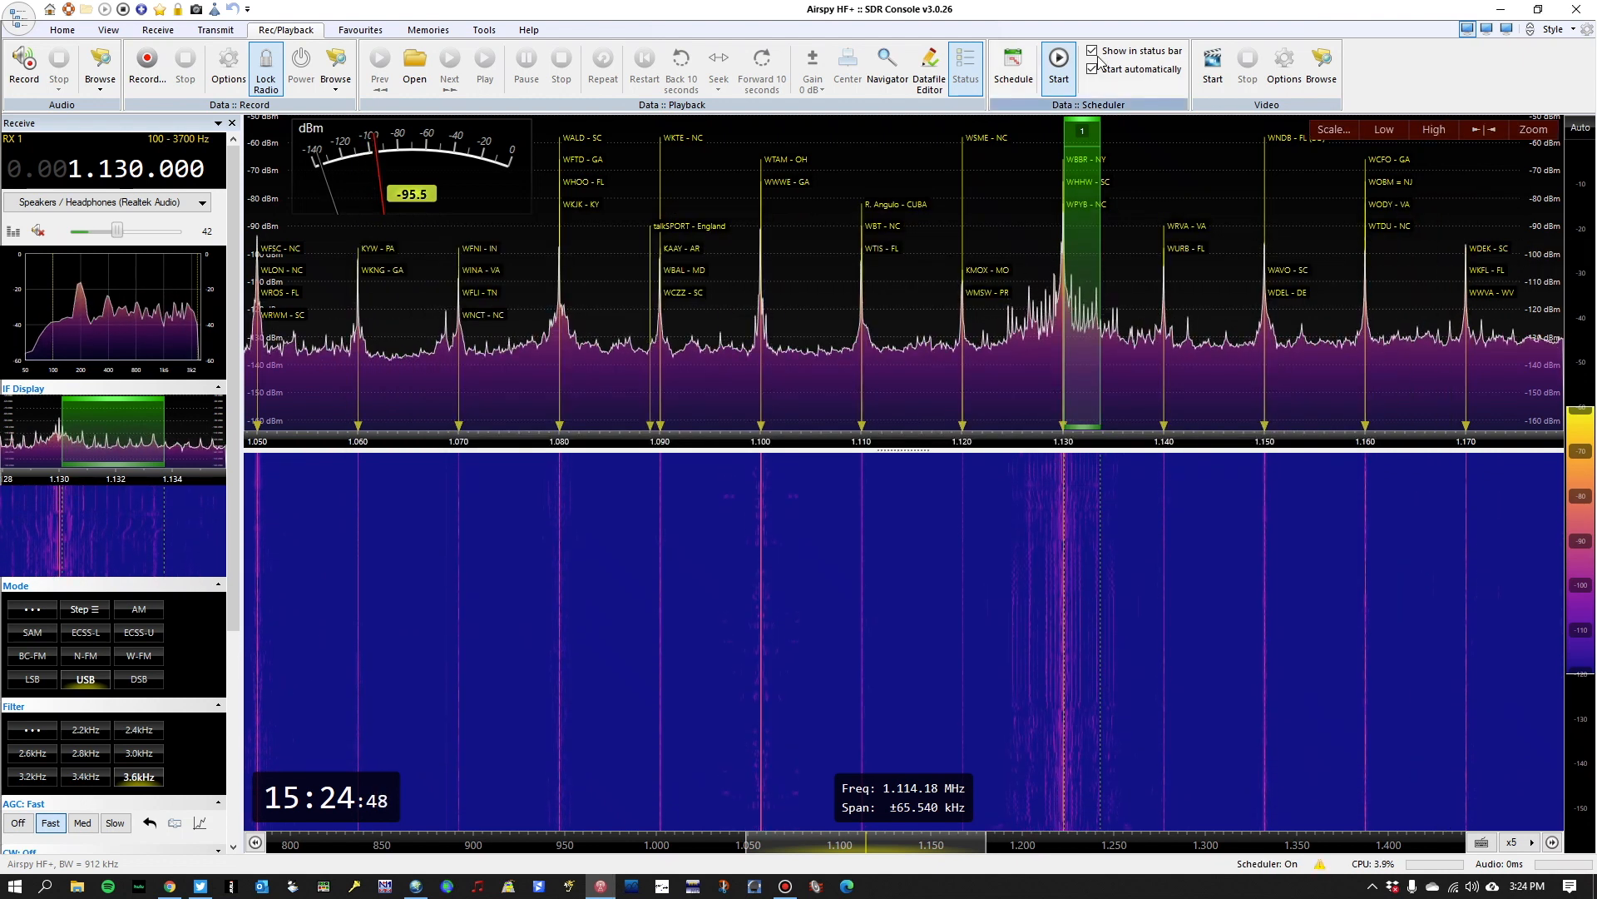
Toggle the data scheduler off and back on, and review the scheduled recordings list zoomed out one level.
{"action": "left_click", "coordinate": [1059, 76]}
{"action": "left_click", "coordinate": [1059, 77]}
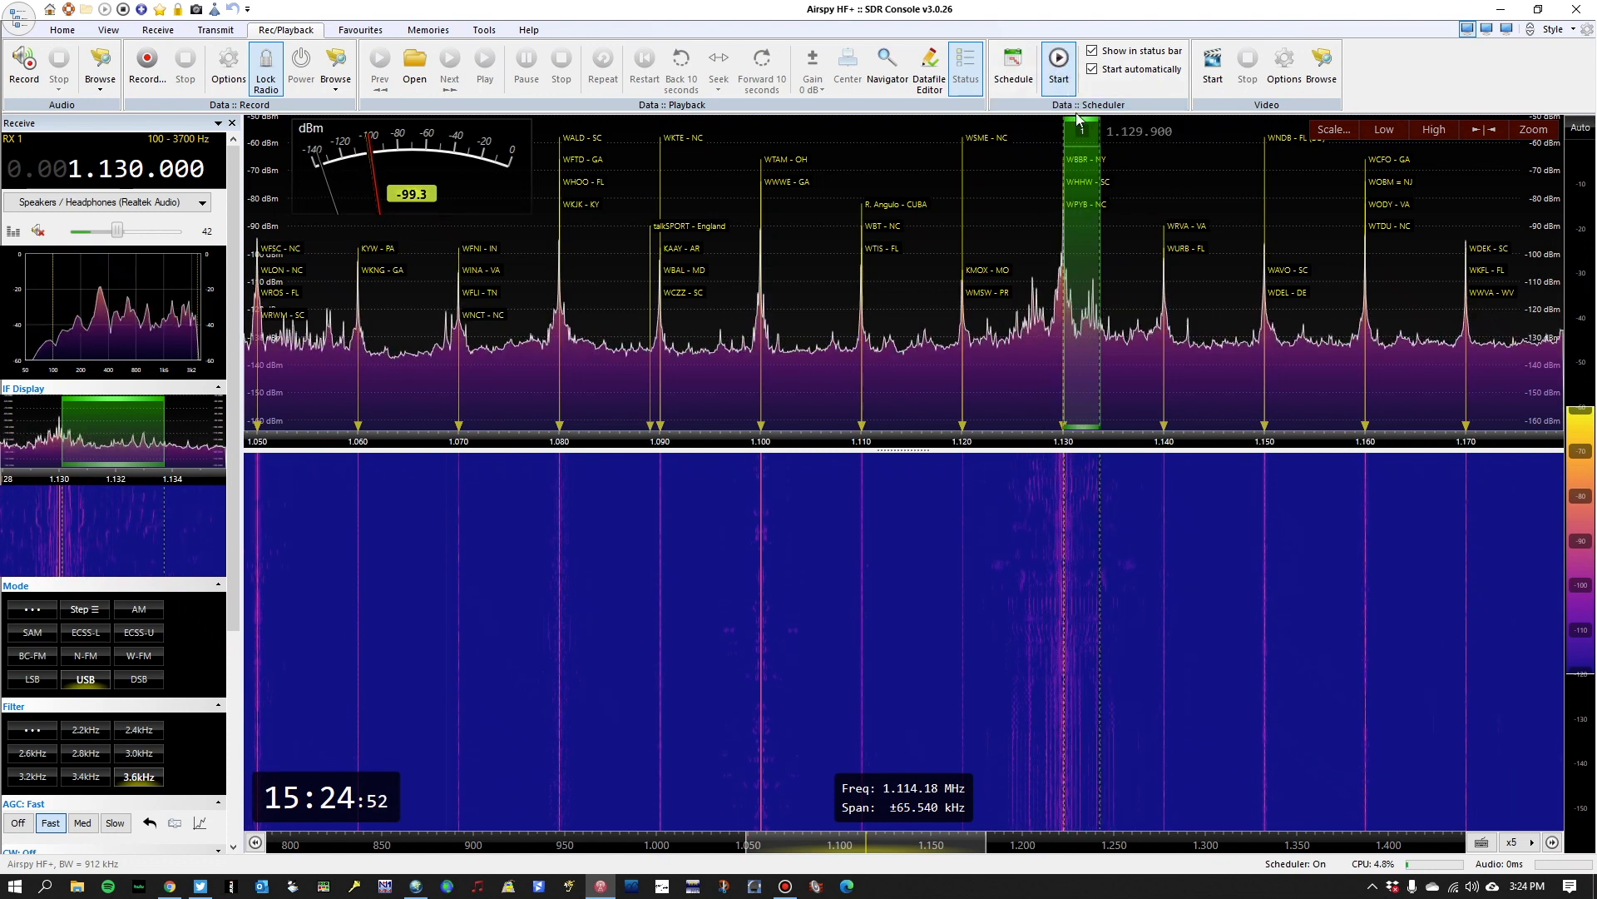
{"action": "left_click", "coordinate": [1014, 67]}
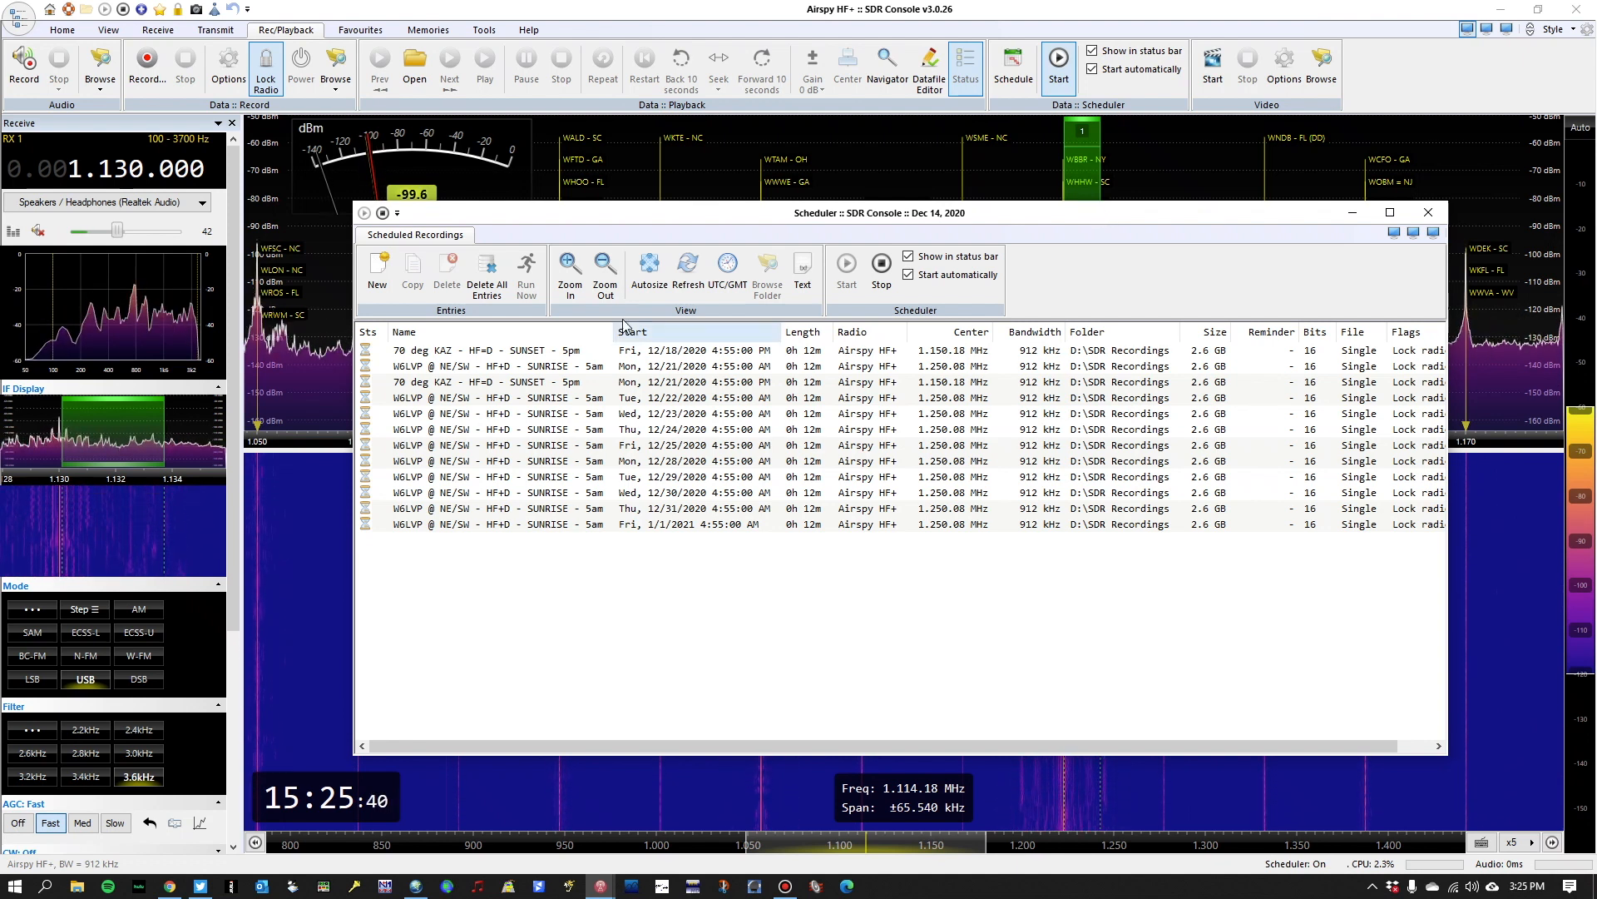
{"action": "left_click", "coordinate": [596, 286]}
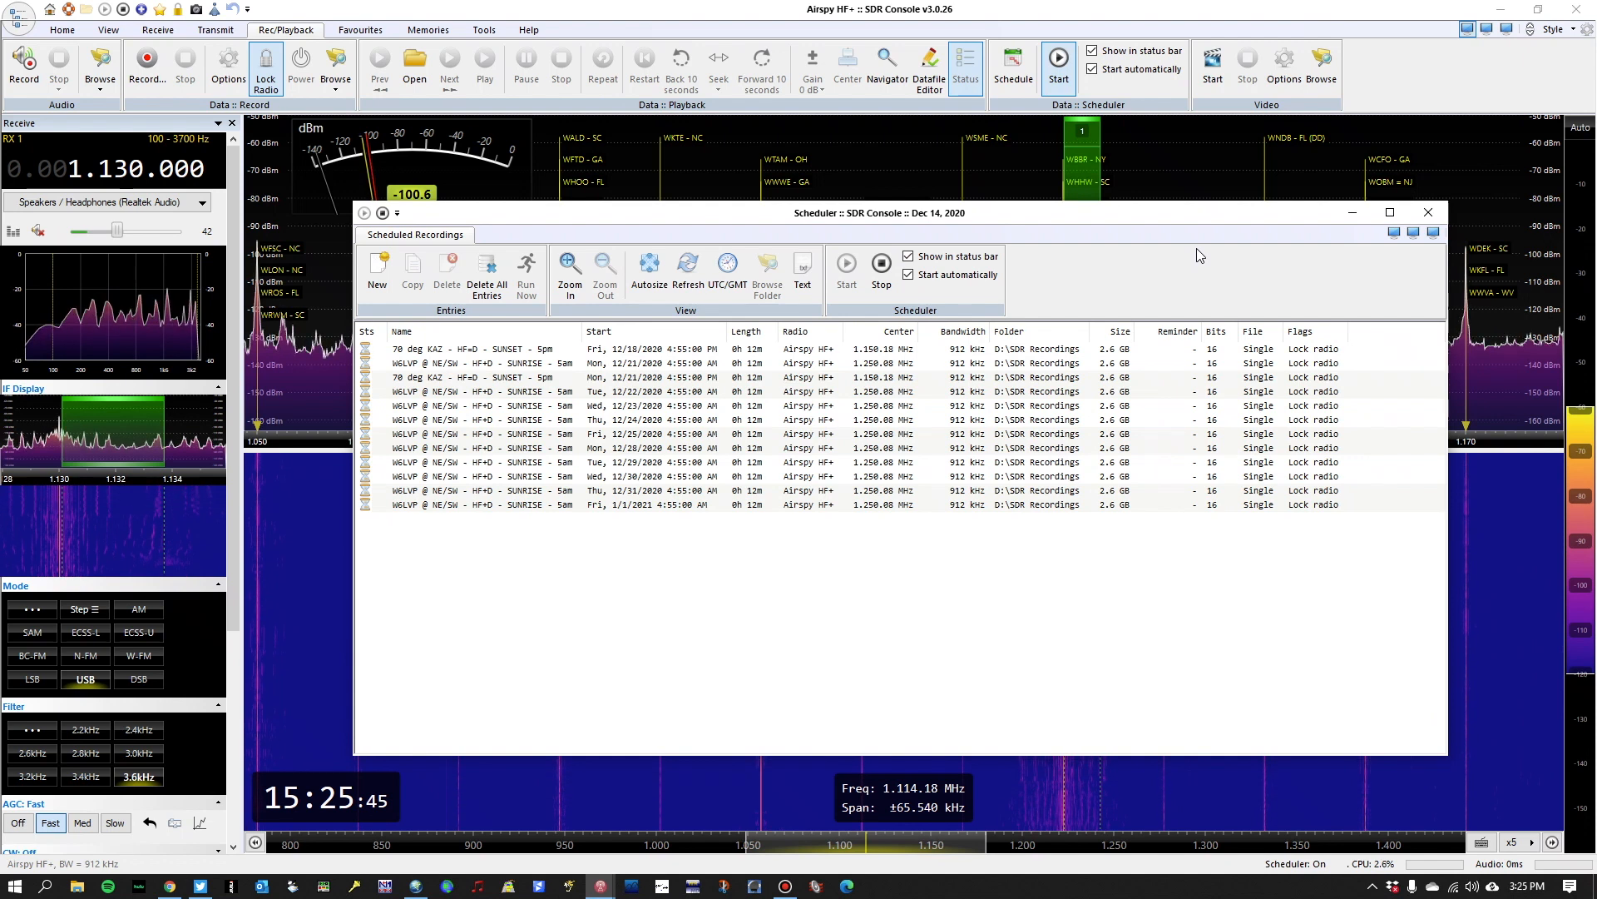
{"action": "left_click", "coordinate": [1429, 213]}
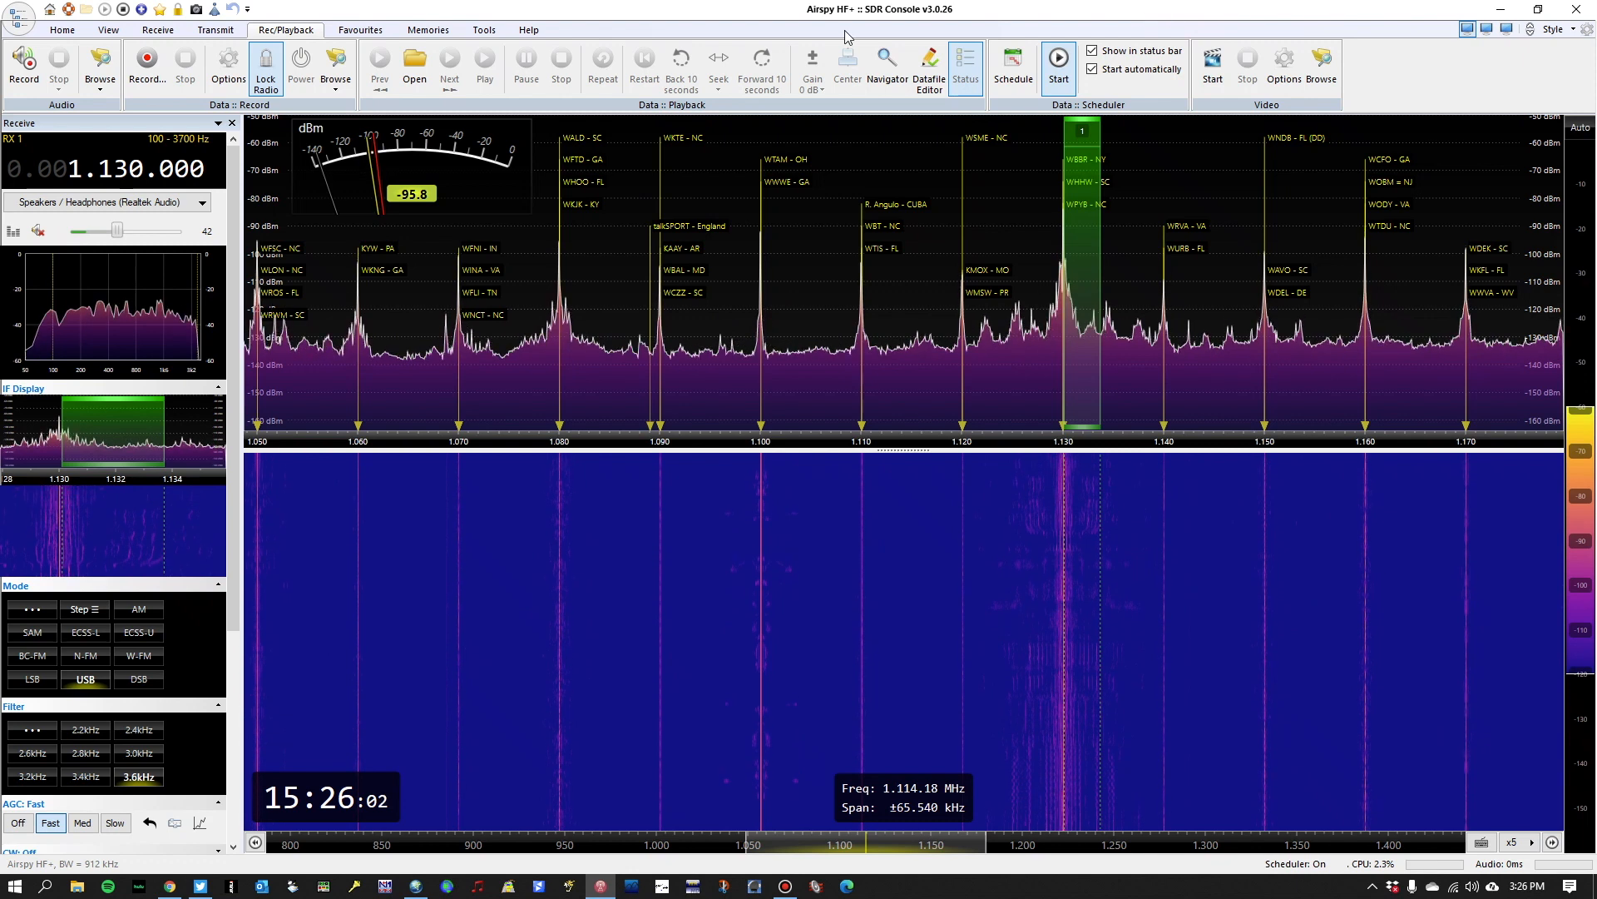
Open the "250 Deg KAZ - Sunrise - 5am" recording dated 11/24/2020 4:55:00 AM for playback.
{"action": "left_click", "coordinate": [413, 75]}
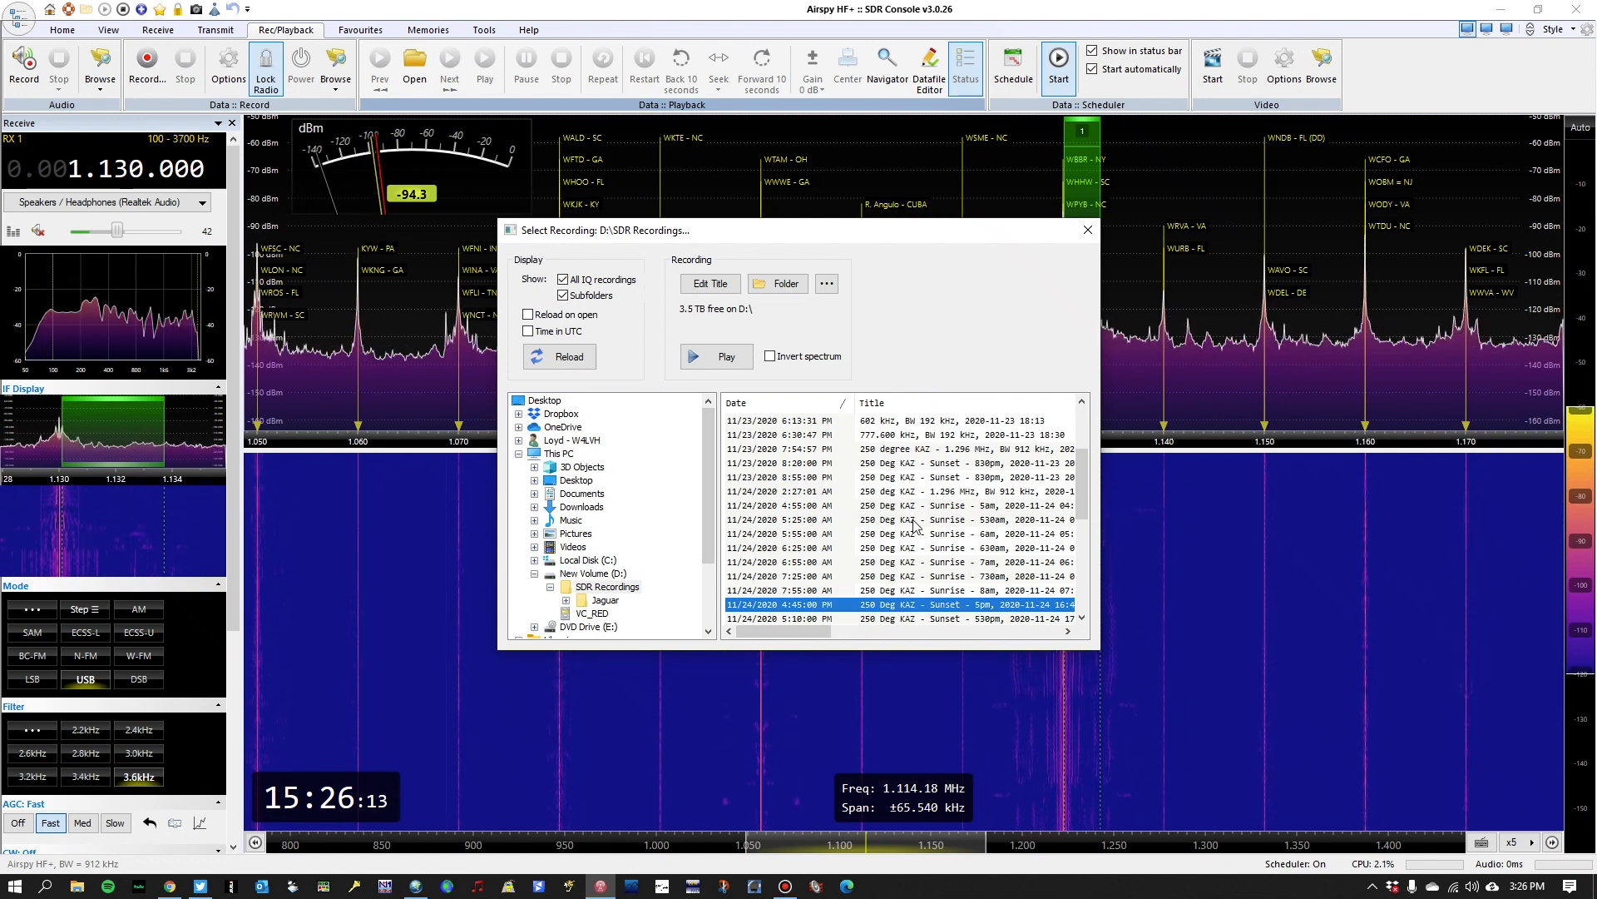
{"action": "left_click", "coordinate": [958, 507]}
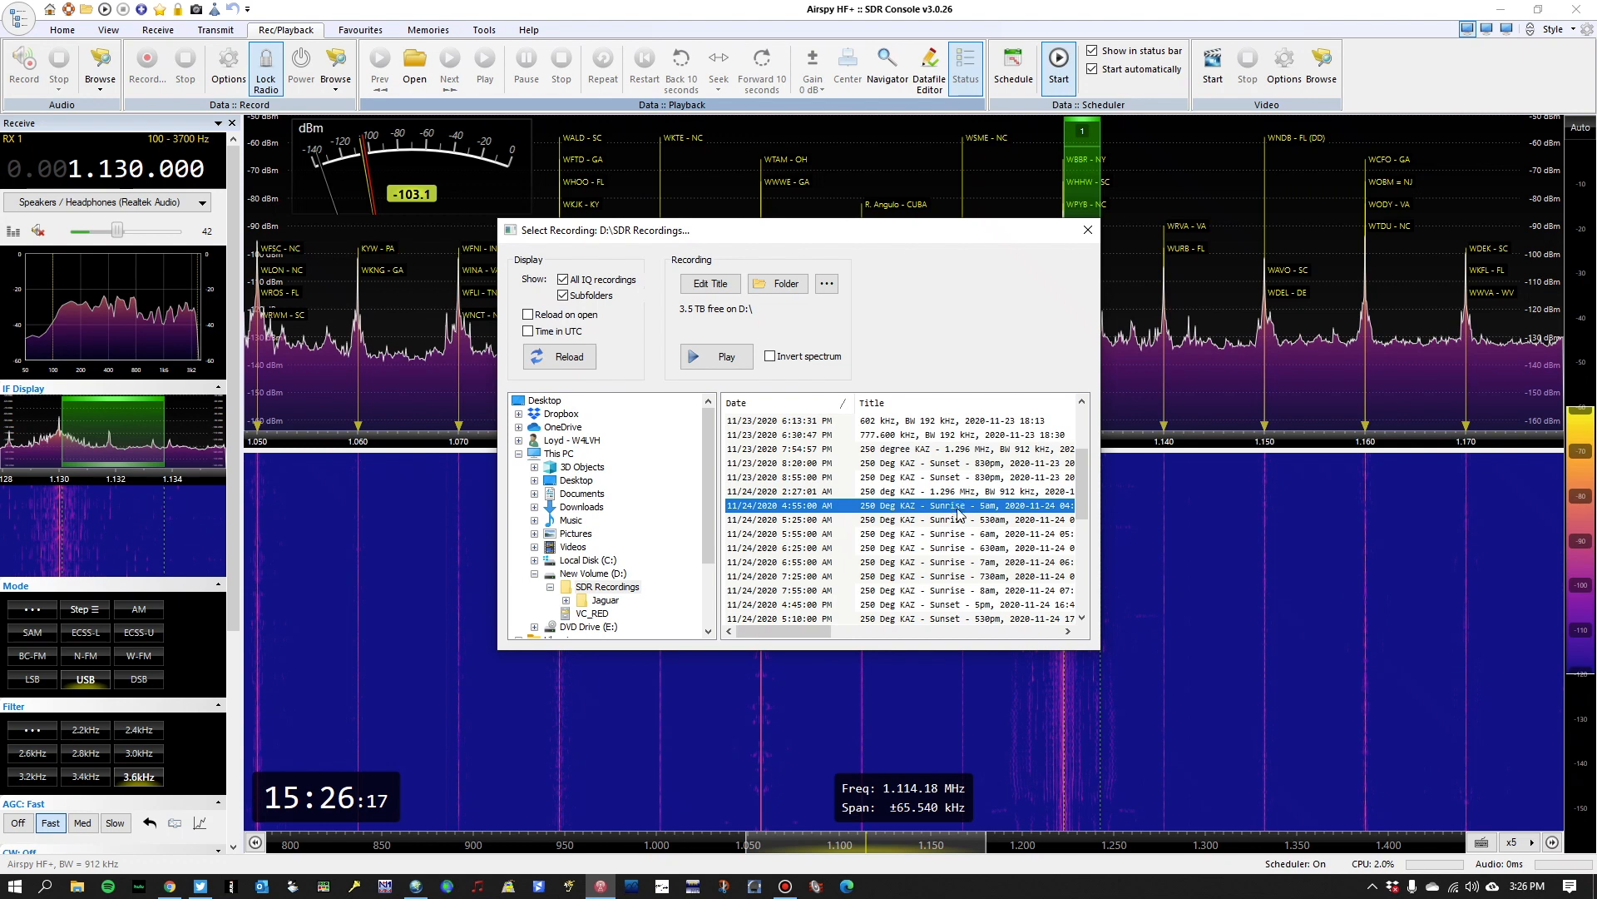
{"action": "key", "text": "Return"}
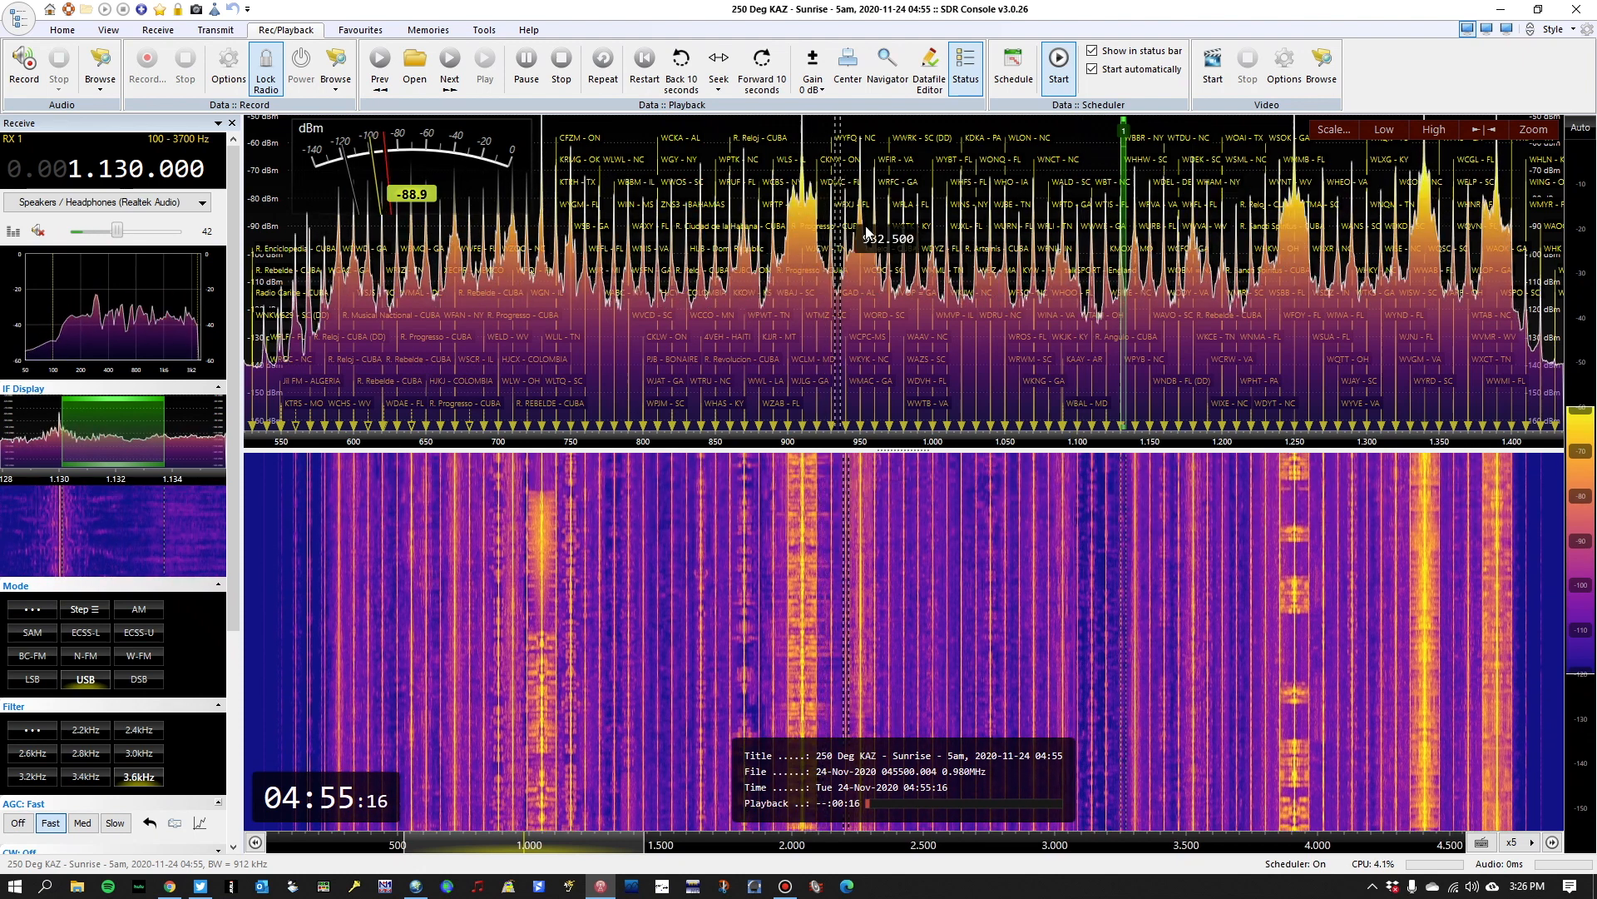
Show the playback navigator and jump to the 4:58 minute of the recording.
{"action": "left_click", "coordinate": [903, 67]}
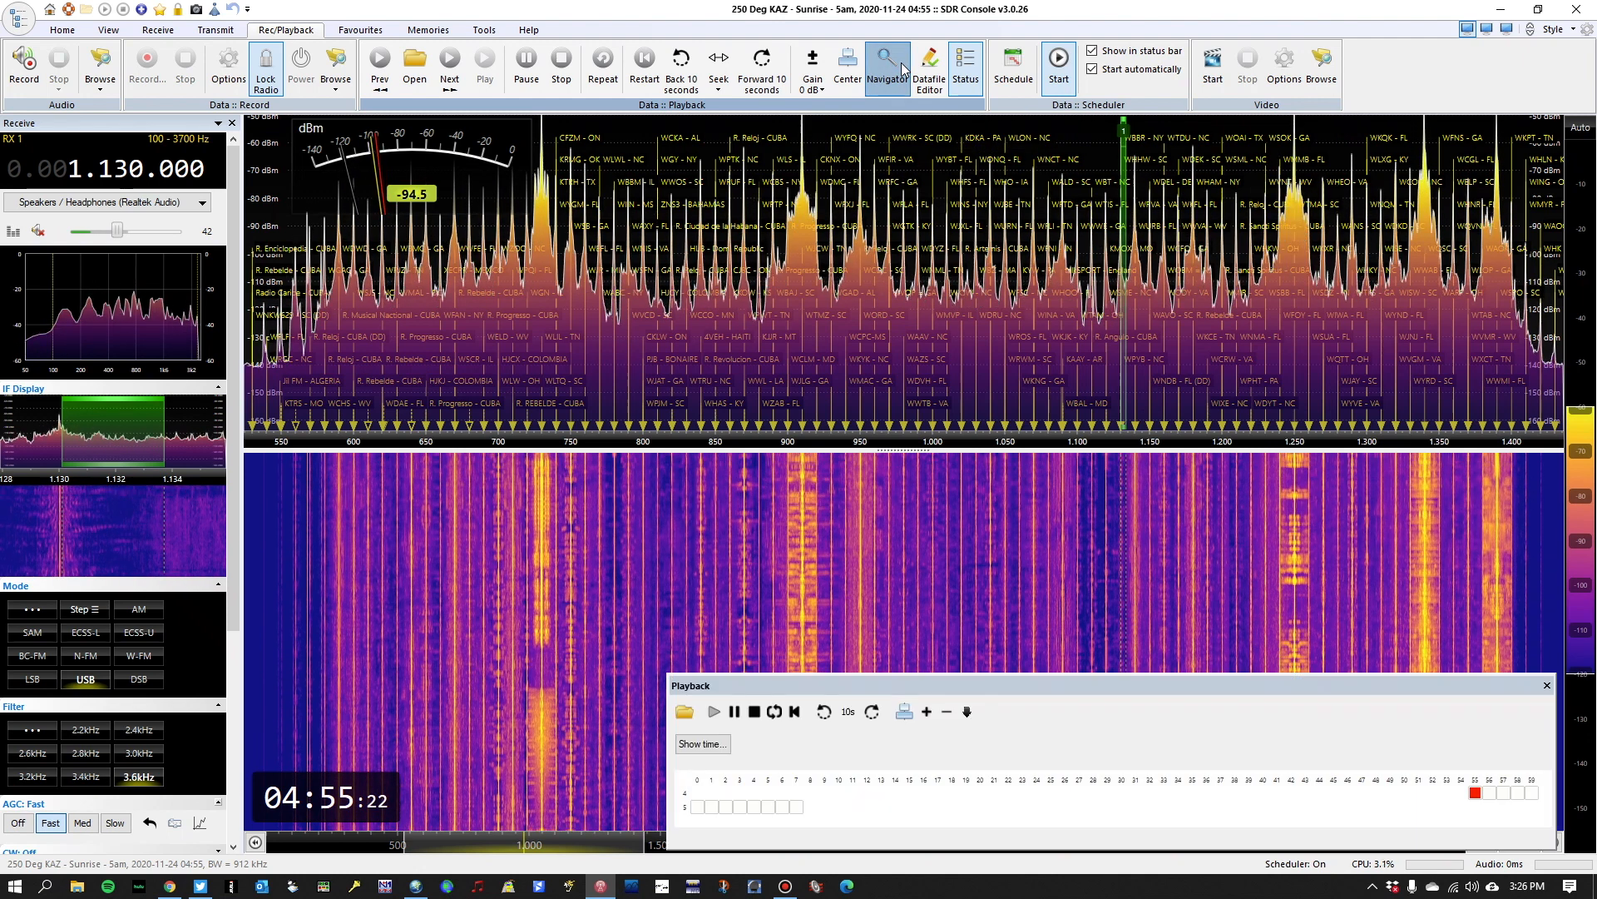
{"action": "mouse_move", "coordinate": [1075, 681]}
{"action": "left_mouse_down"}
{"action": "mouse_move", "coordinate": [1076, 649]}
{"action": "mouse_move", "coordinate": [1076, 672]}
{"action": "left_mouse_up"}
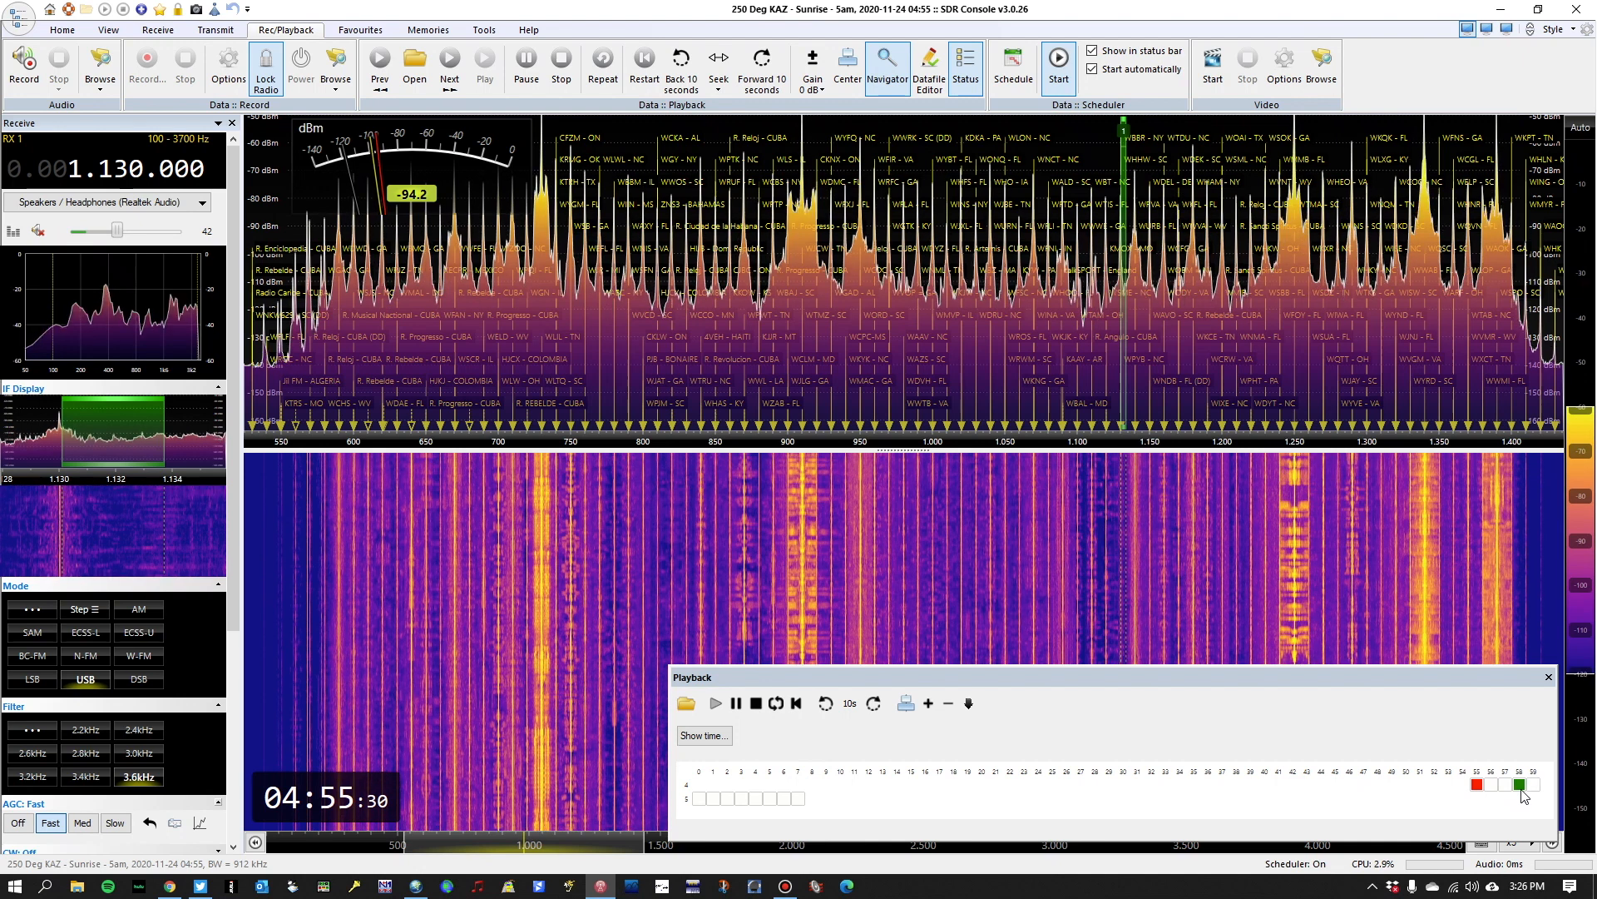
{"action": "left_click", "coordinate": [1520, 784]}
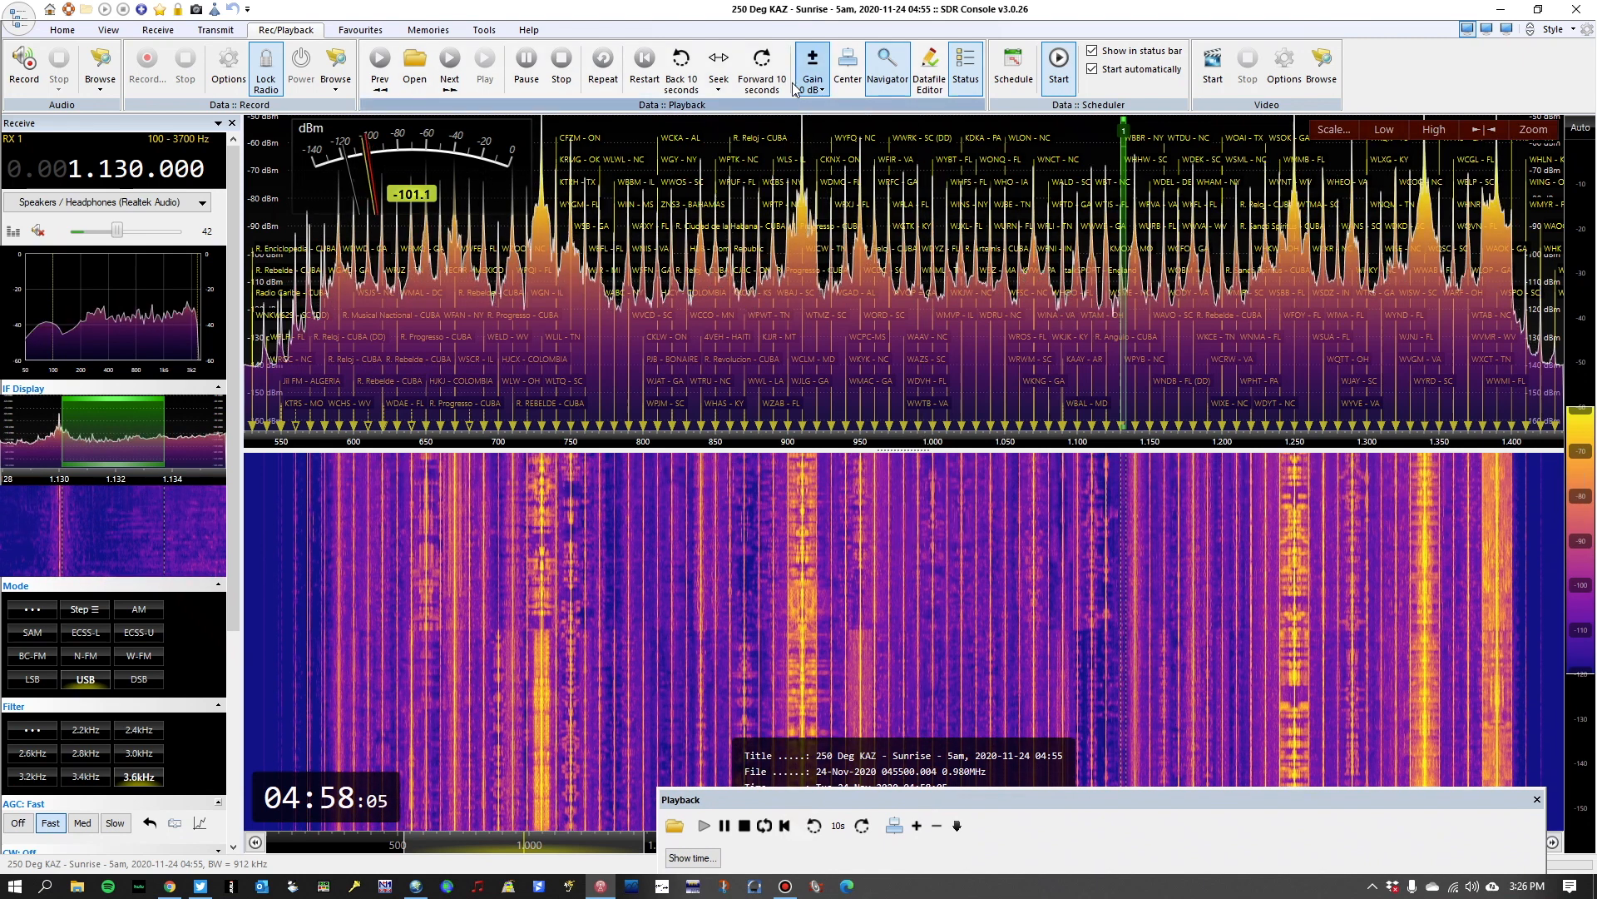
View the available seek intervals, and skip the playback back 10 seconds twice and forward 10 seconds twice.
{"action": "left_click", "coordinate": [720, 83]}
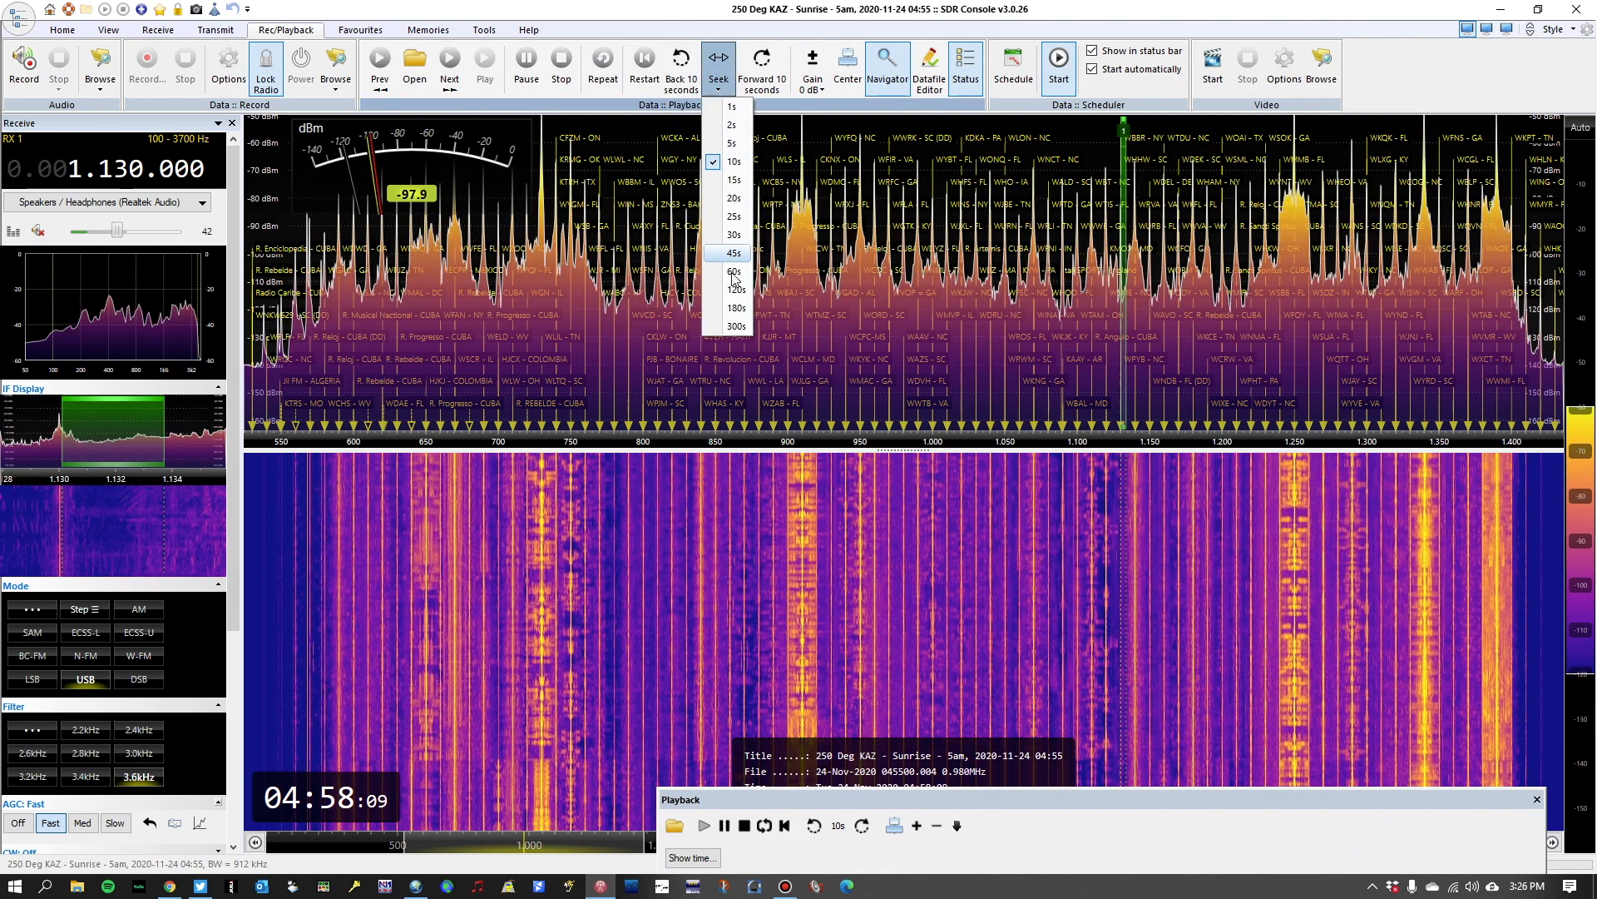
{"action": "left_click", "coordinate": [760, 12]}
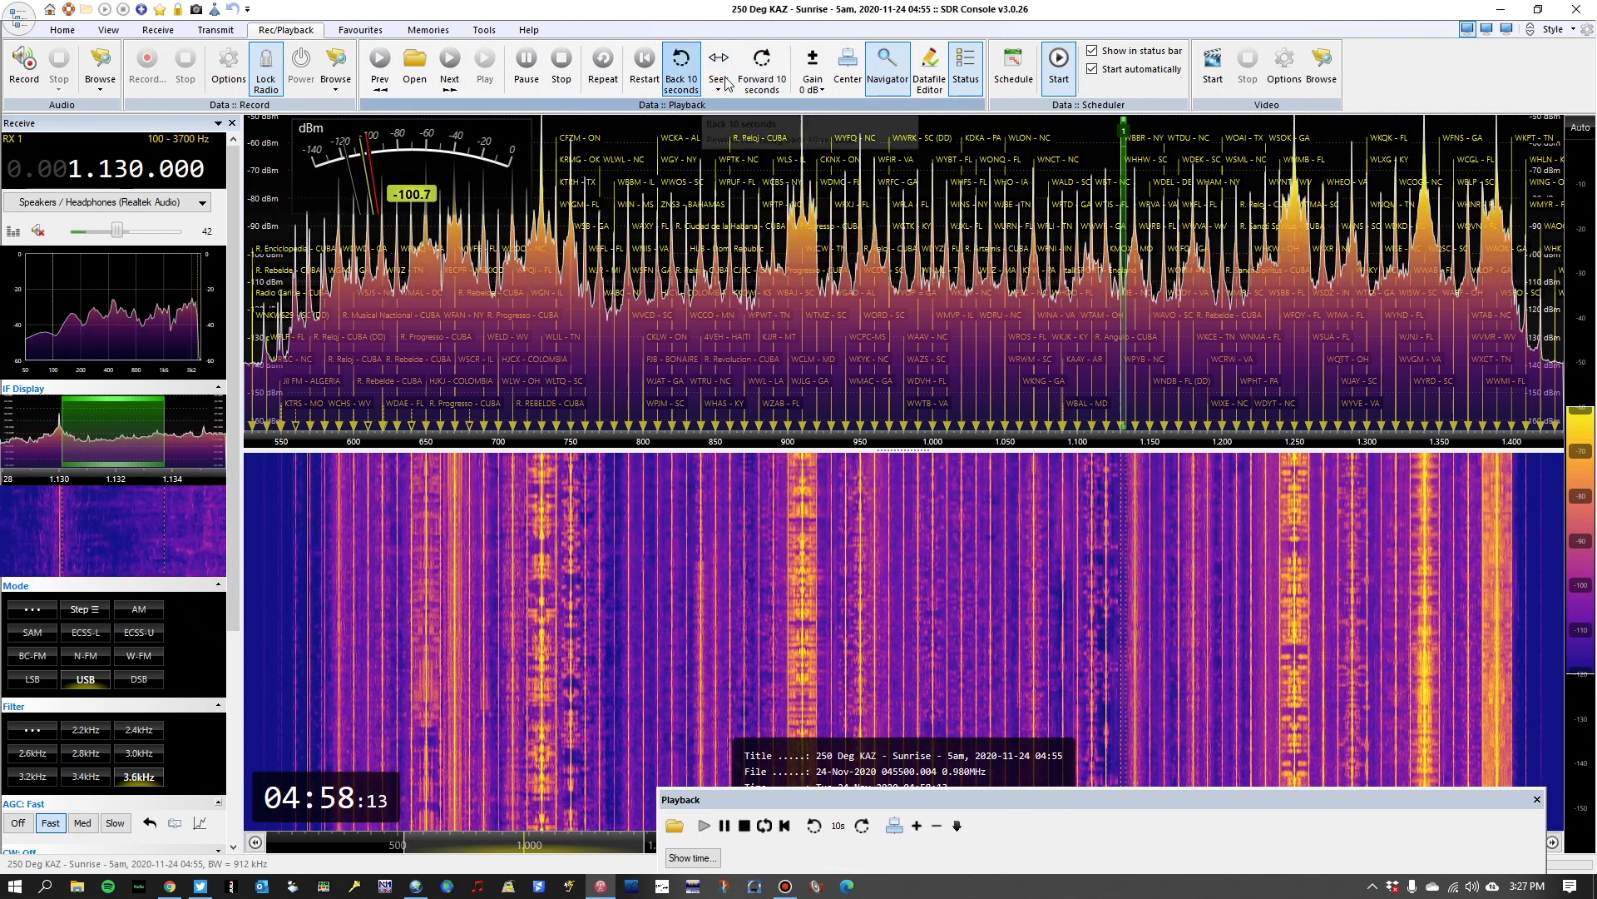
{"action": "left_click", "coordinate": [678, 73]}
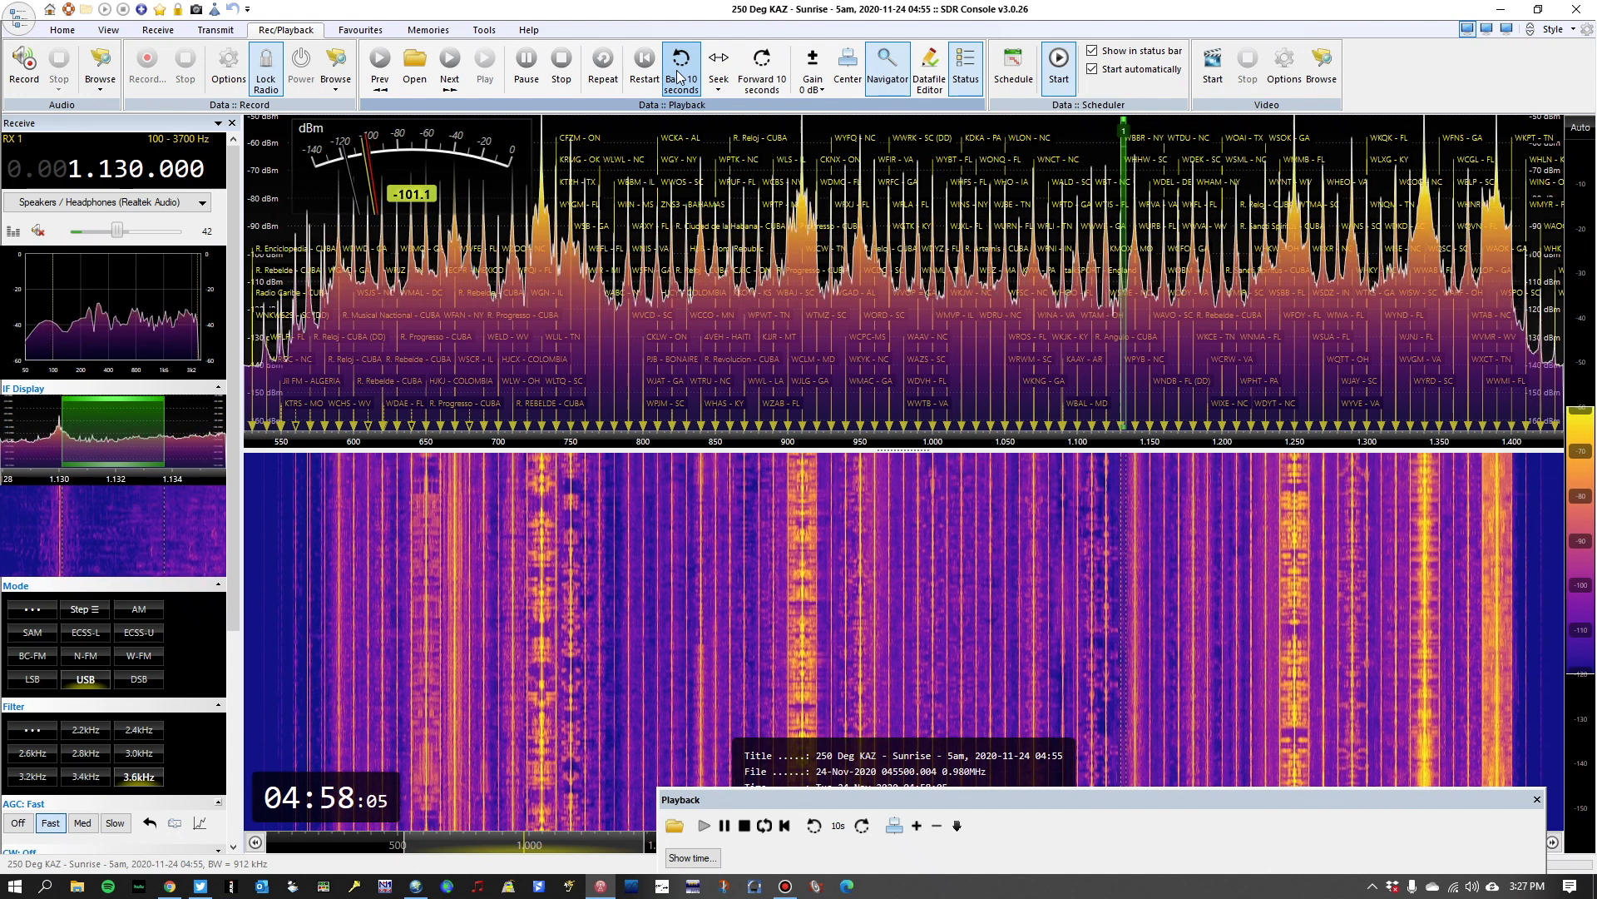
{"action": "left_click", "coordinate": [678, 76]}
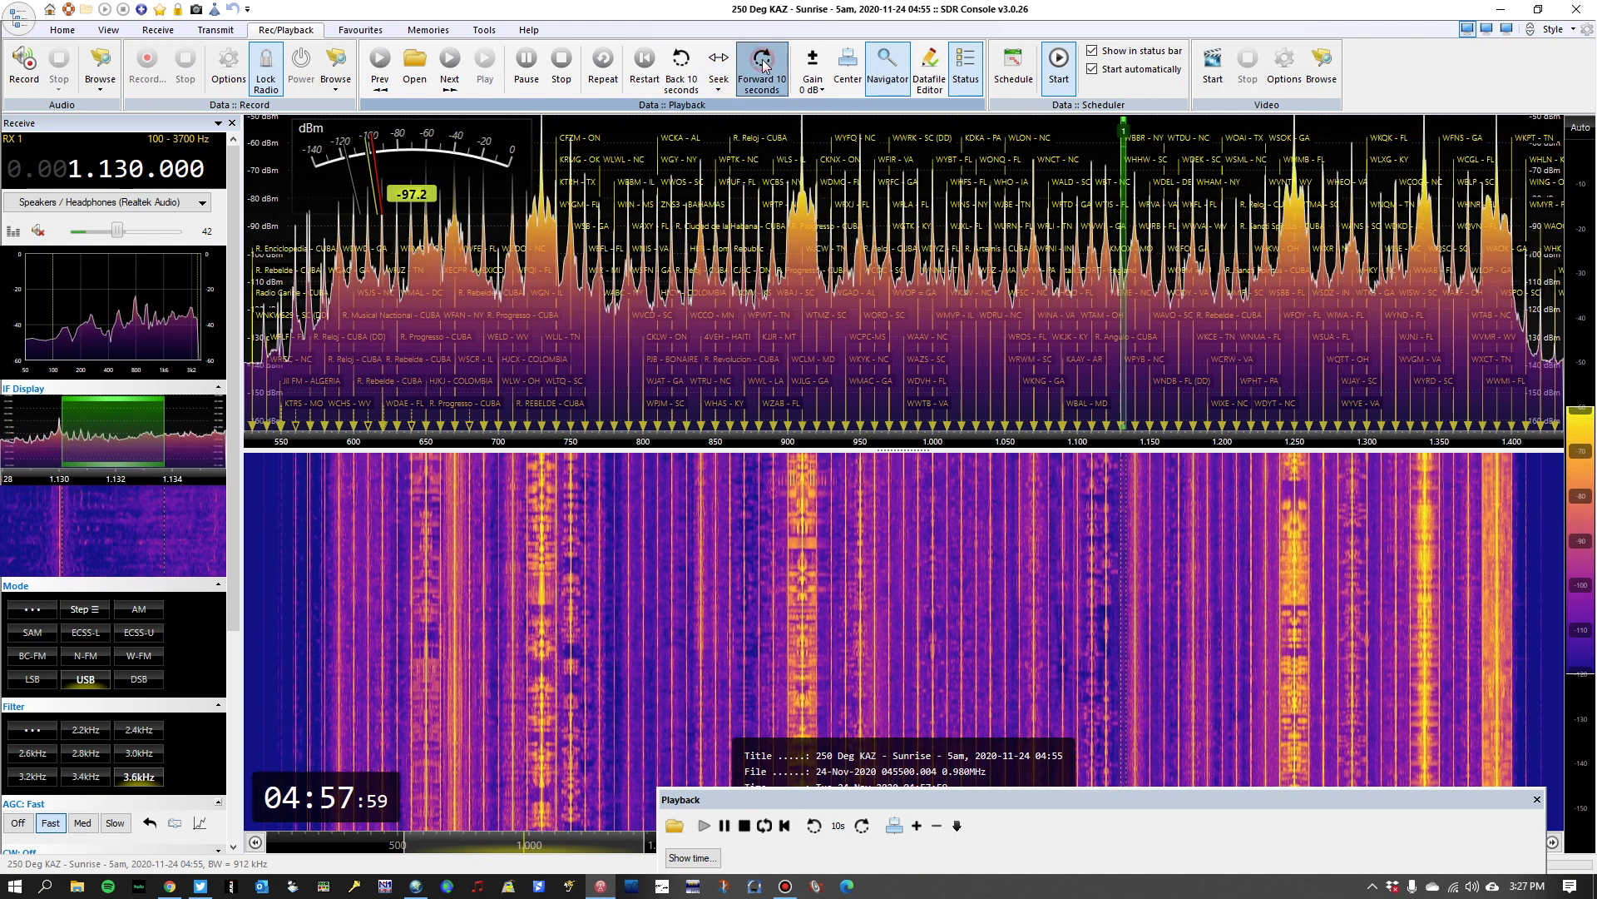
{"action": "left_click", "coordinate": [753, 67]}
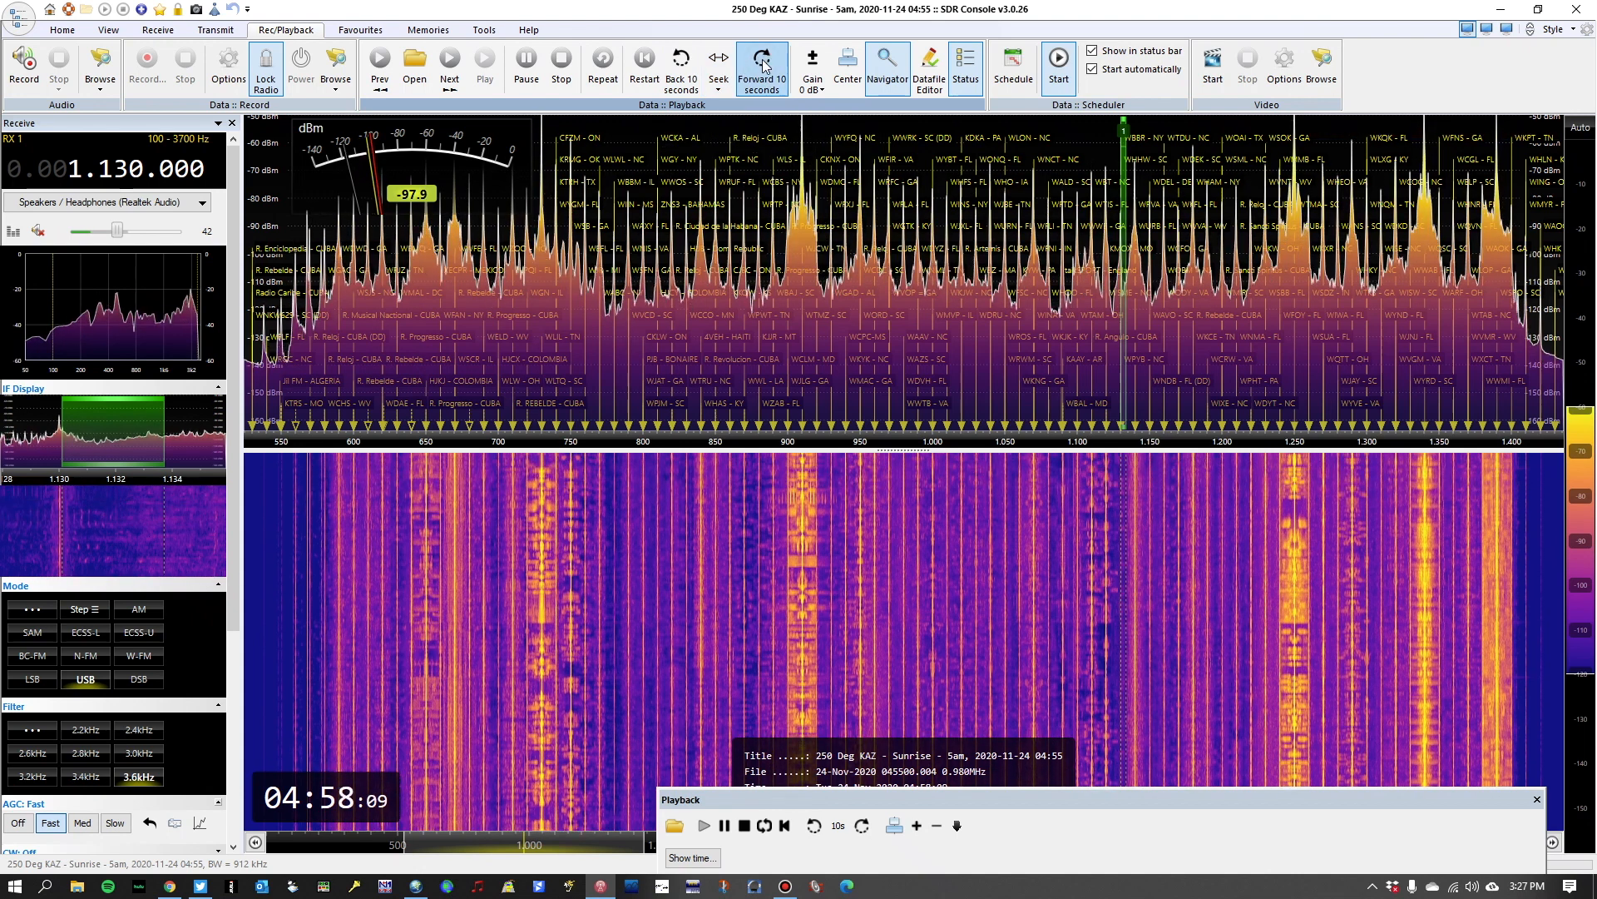
{"action": "left_click", "coordinate": [764, 65]}
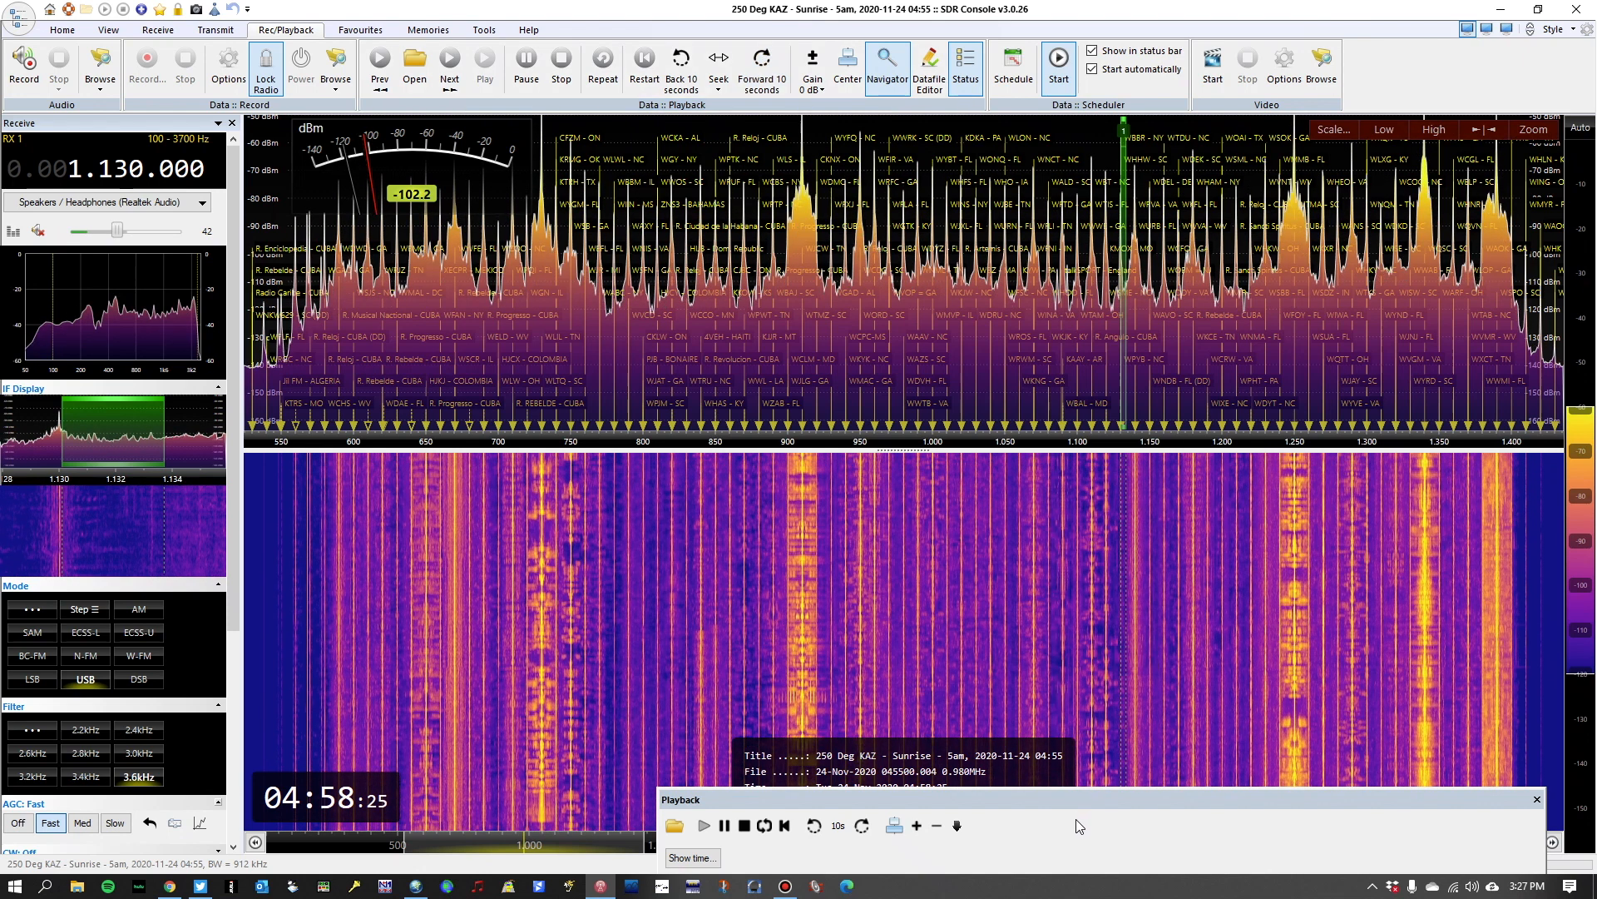
{"action": "left_click_drag", "start_coordinate": [1069, 801], "coordinate": [1062, 633]}
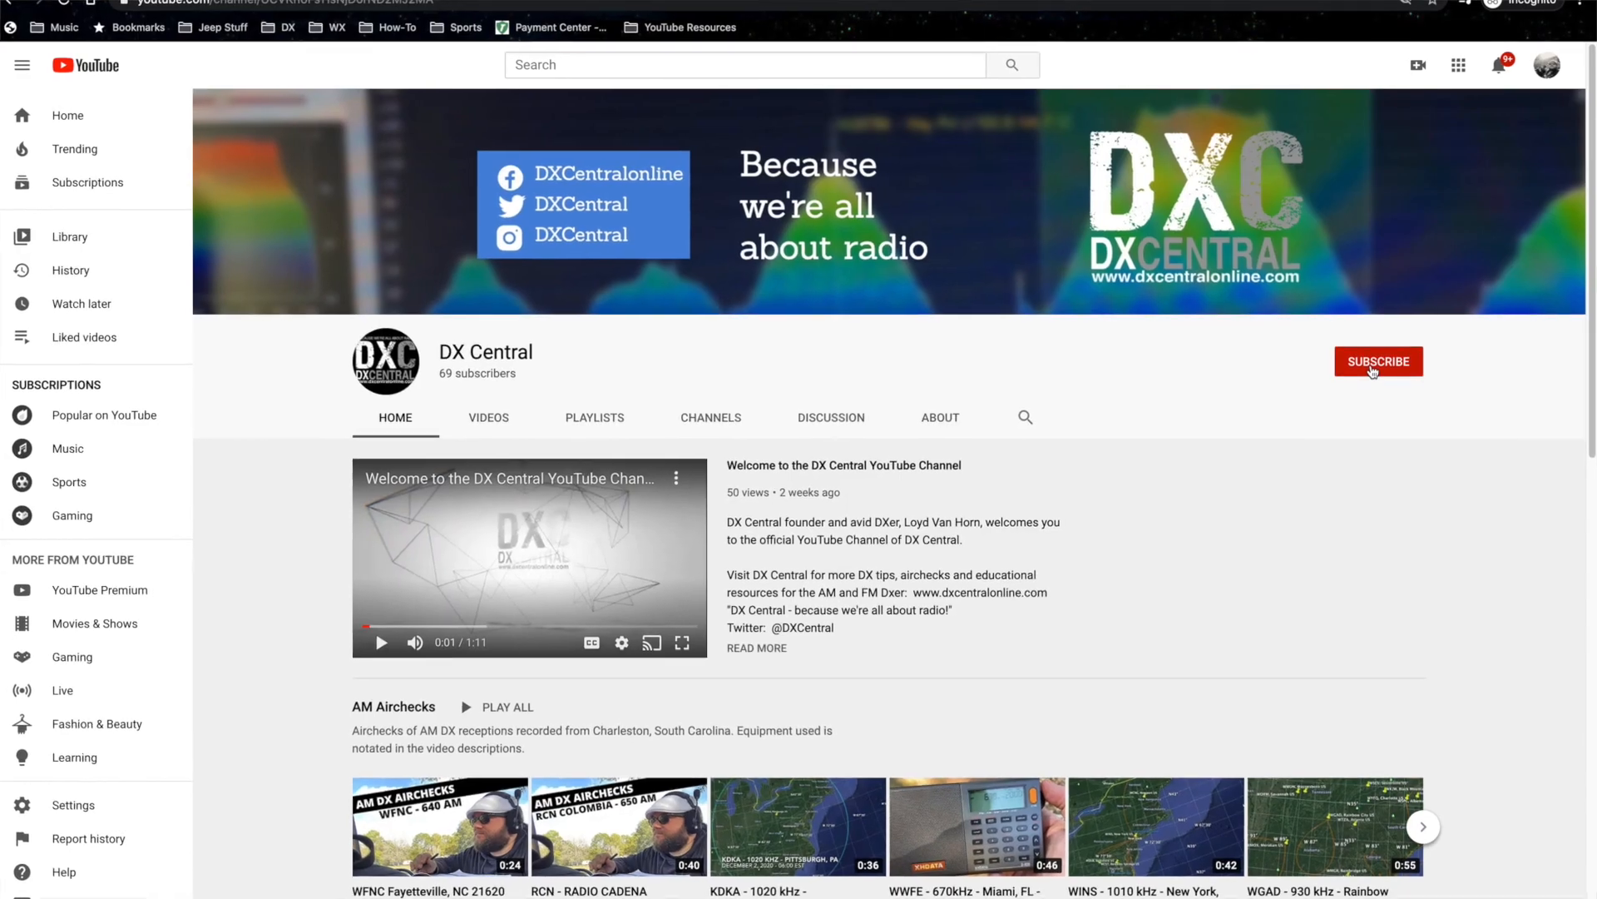
Switch to YouTube, subscribe to the DX Central channel and set its notifications to All.
{"action": "left_click", "coordinate": [1376, 357]}
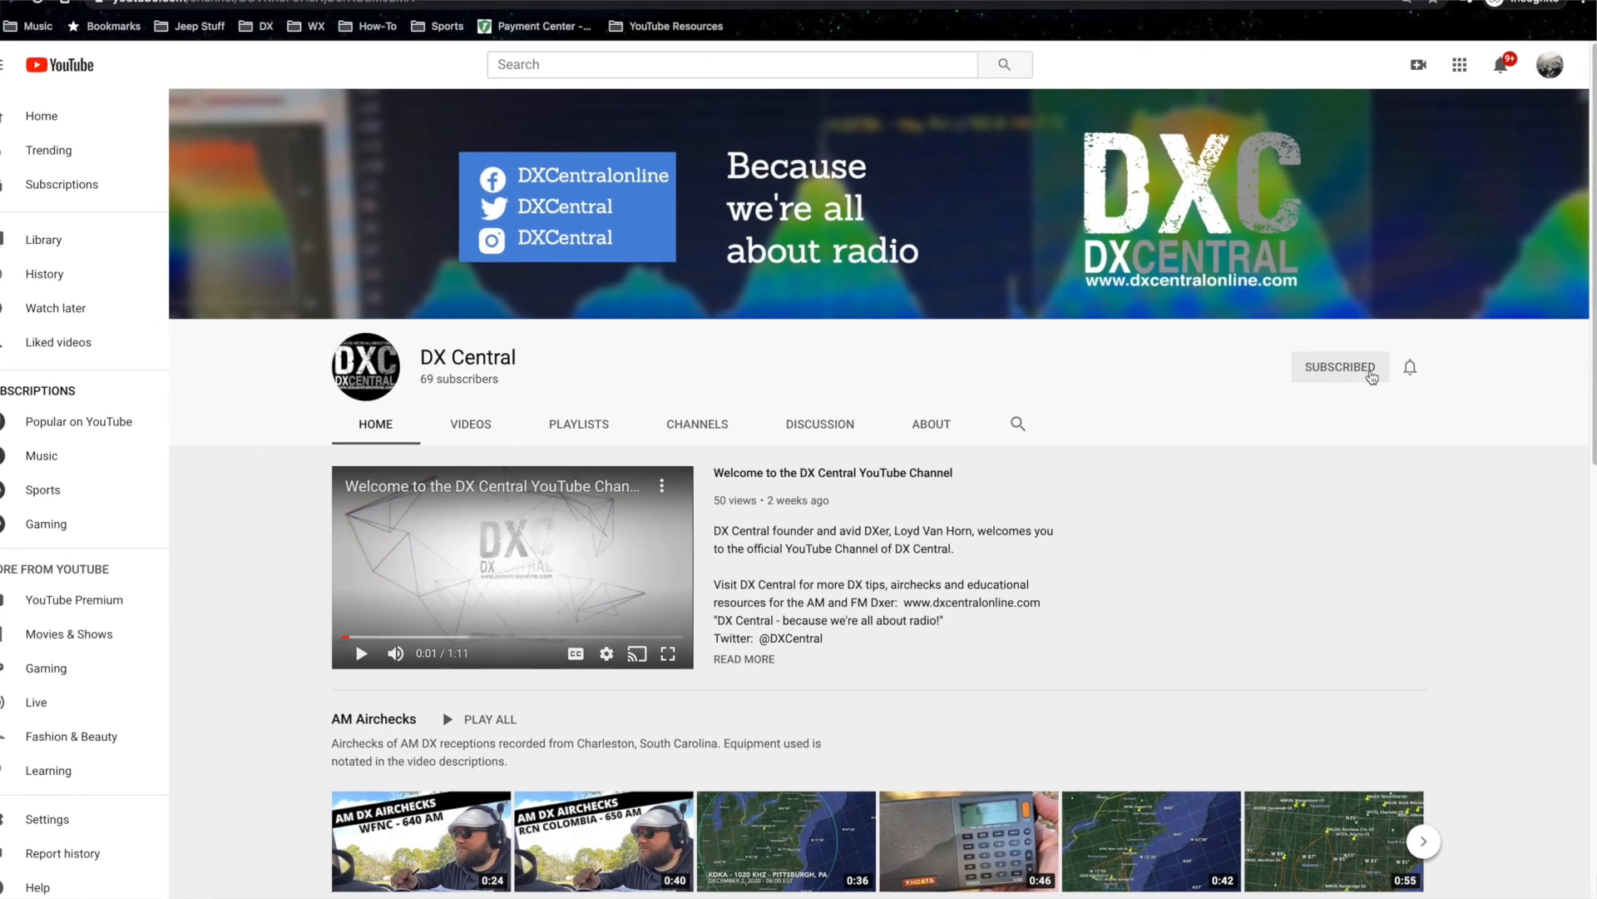
{"action": "left_click", "coordinate": [1412, 392]}
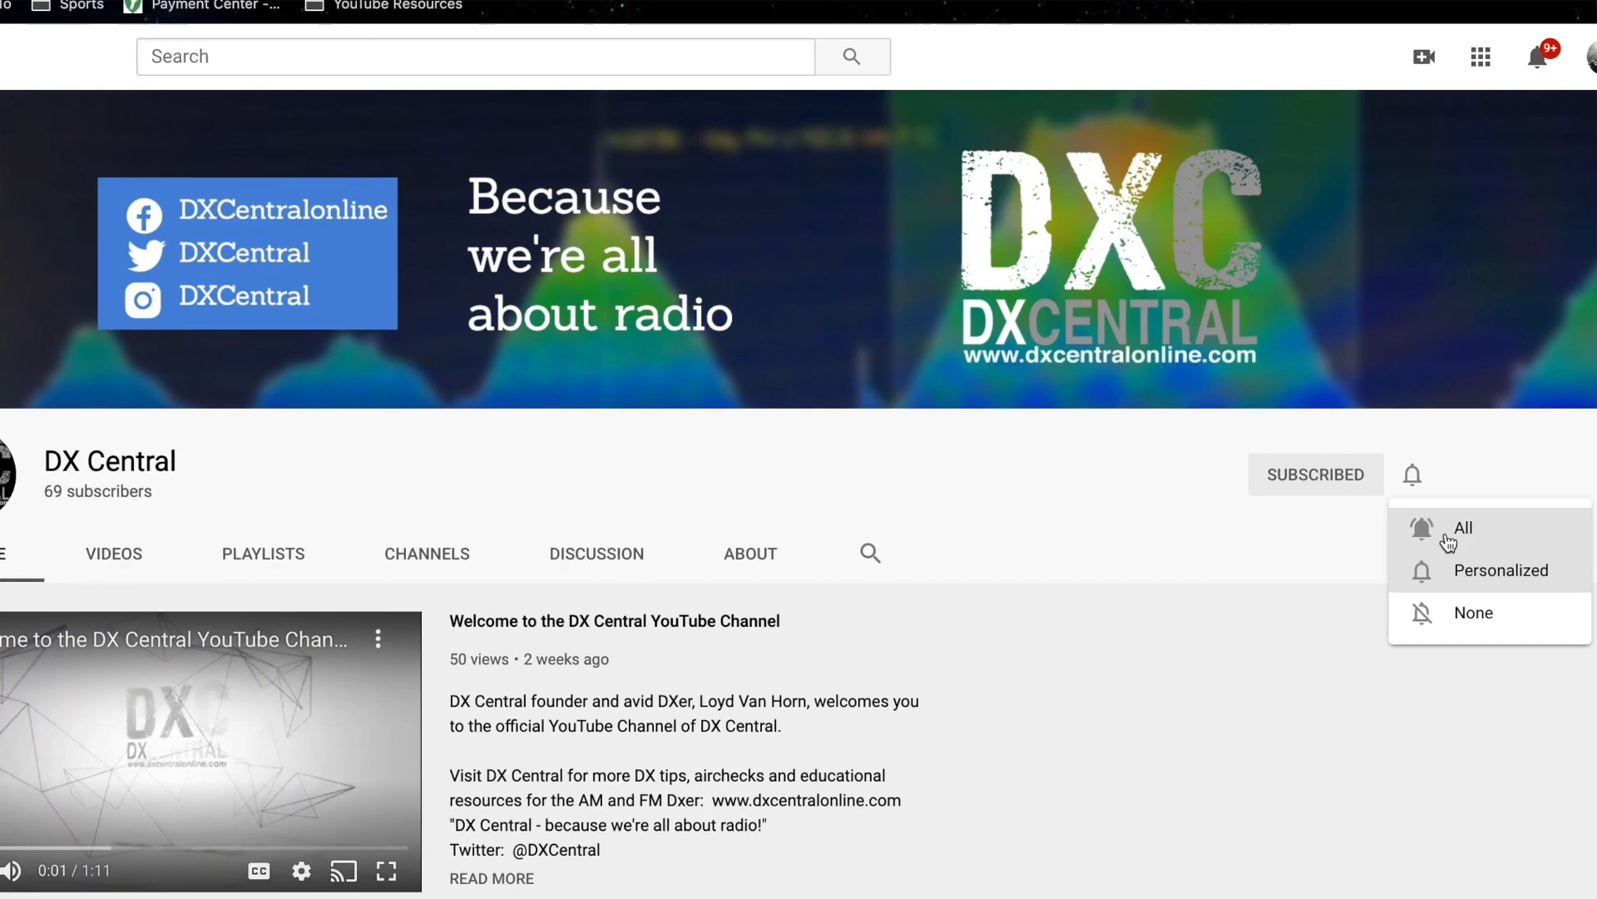
{"action": "left_click", "coordinate": [1448, 533]}
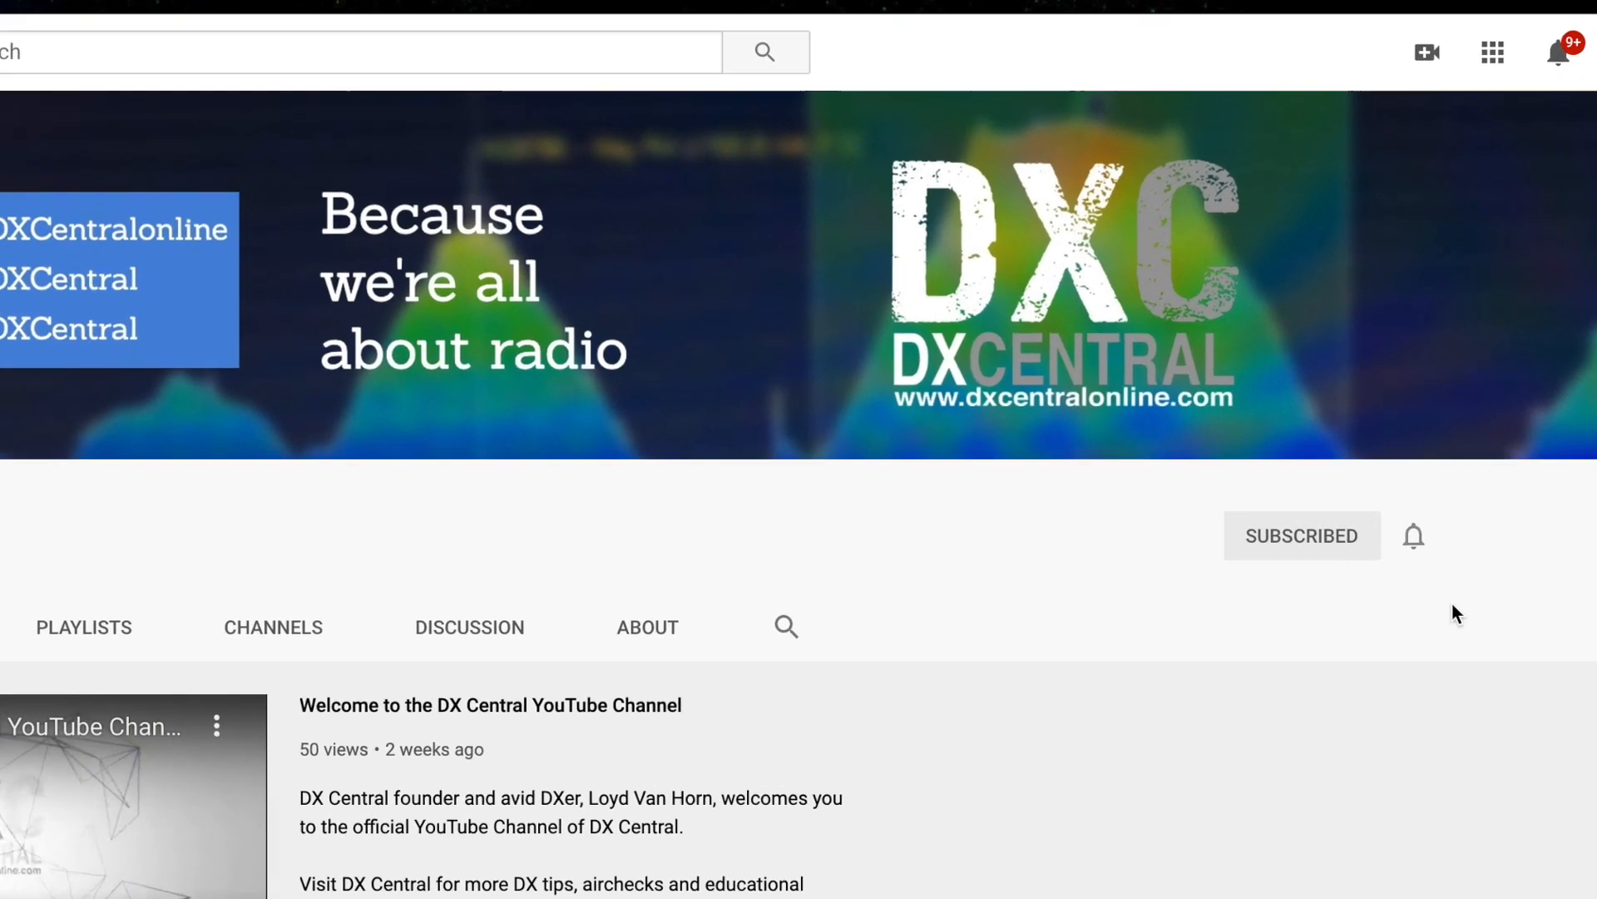